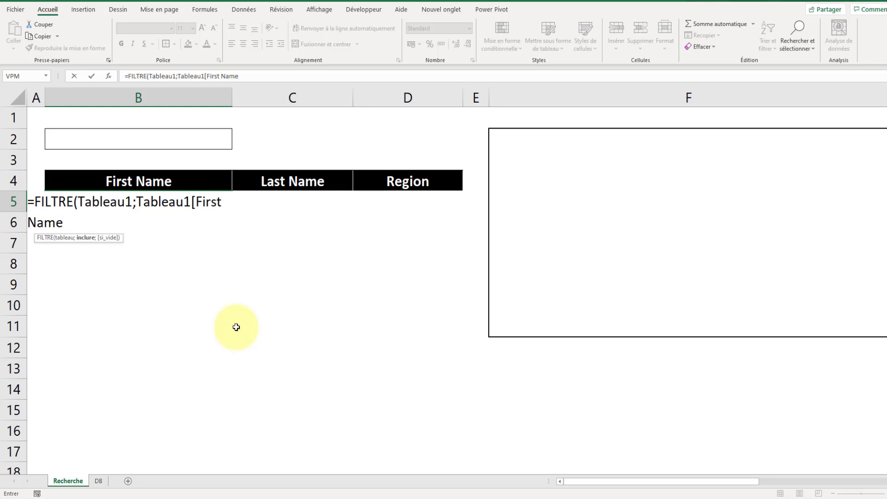
Complete the formula in B5 as =FILTRE(Tableau1;Tableau1[First Name]=B2;"")
{"action": "type", "text": "]="}
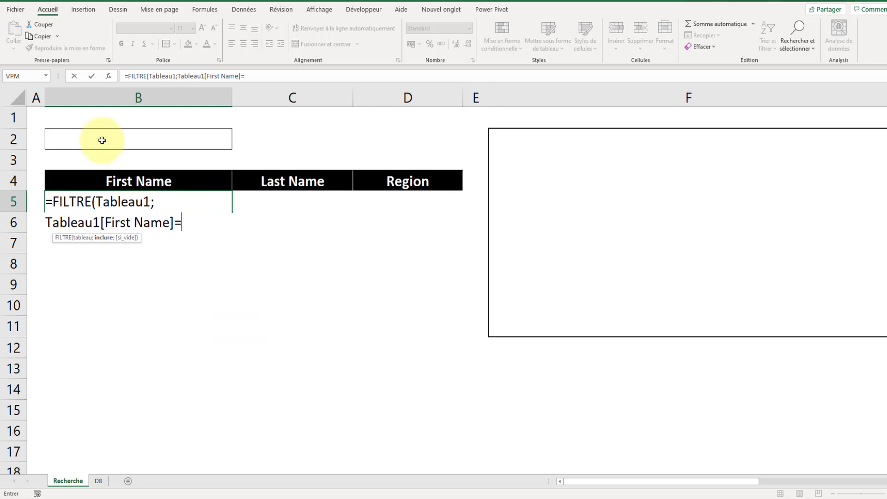
{"action": "left_click", "coordinate": [102, 140]}
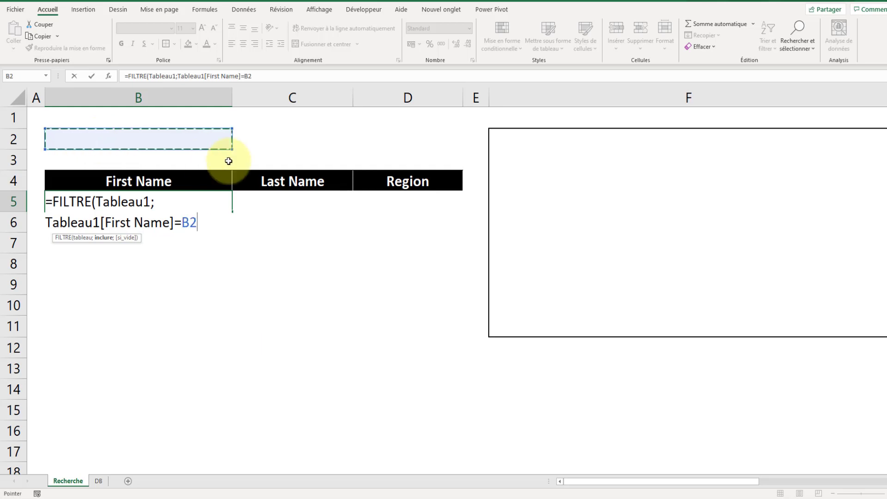
{"action": "type", "text": ";\"\")"}
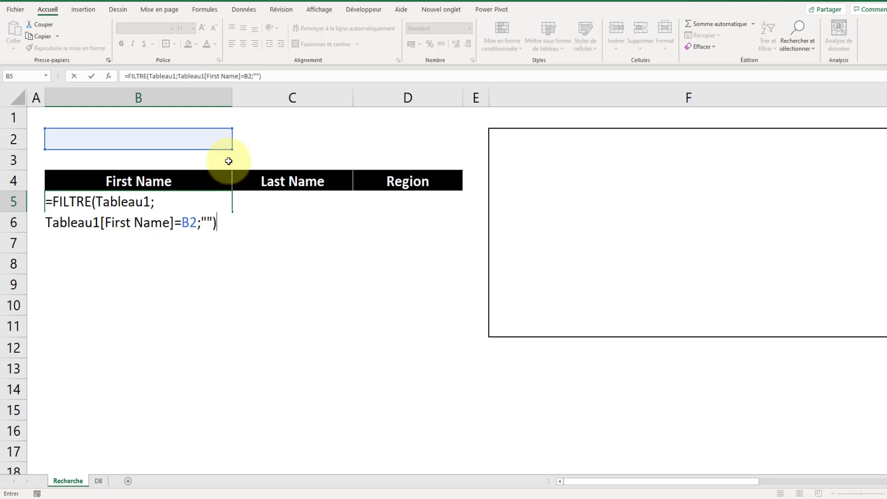
{"action": "key", "text": "Return"}
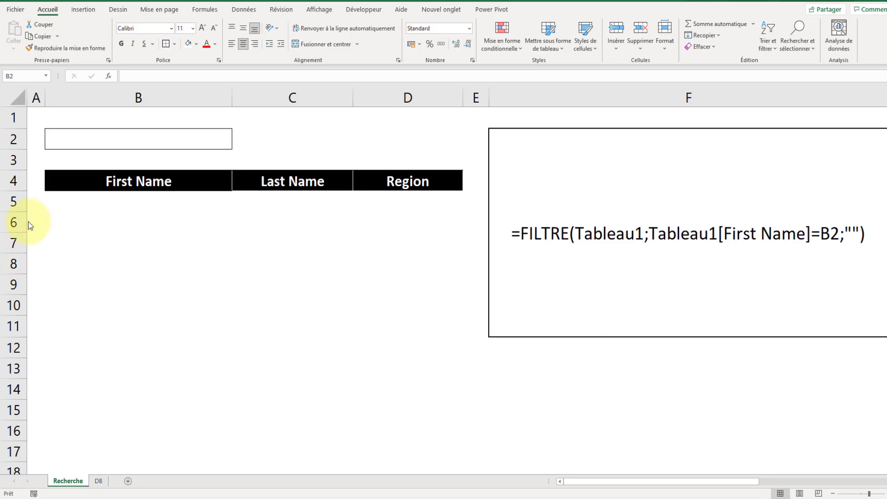
Test the filter by entering a complete first name in B2 and compare the matching rows with the DB sheet
{"action": "left_click", "coordinate": [91, 143]}
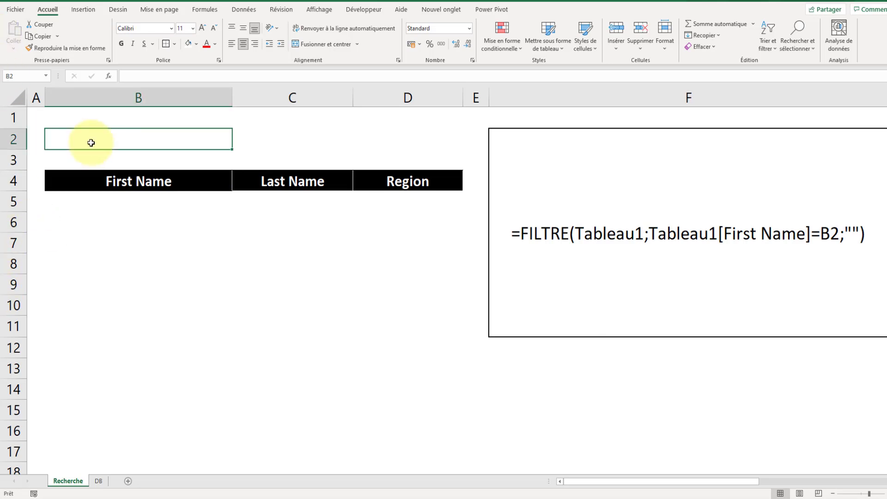
{"action": "type", "text": "daniel"}
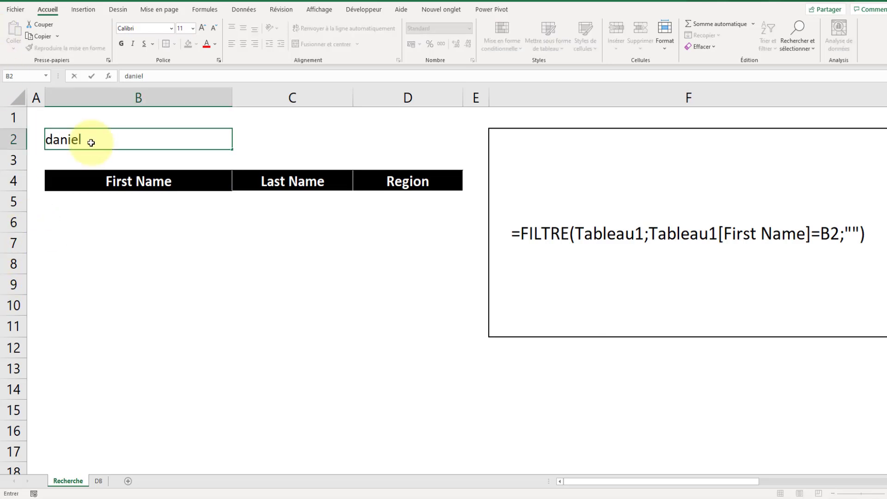
{"action": "key", "text": "Return"}
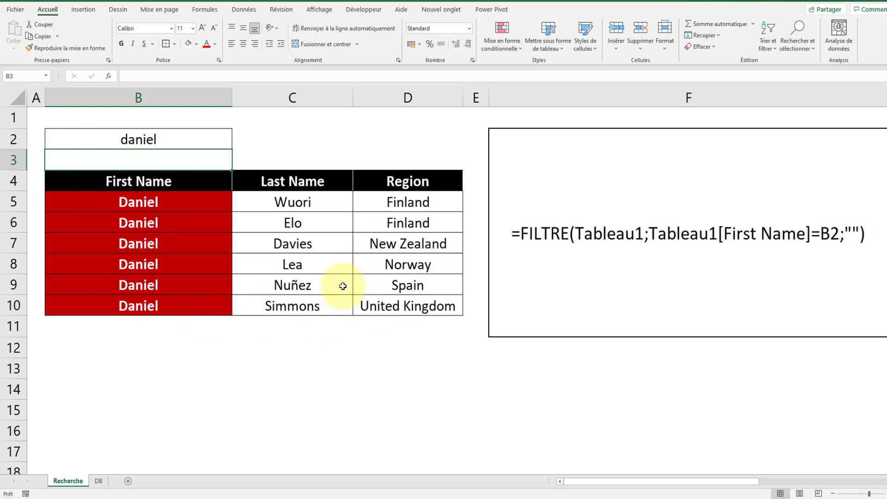
{"action": "left_click", "coordinate": [98, 481]}
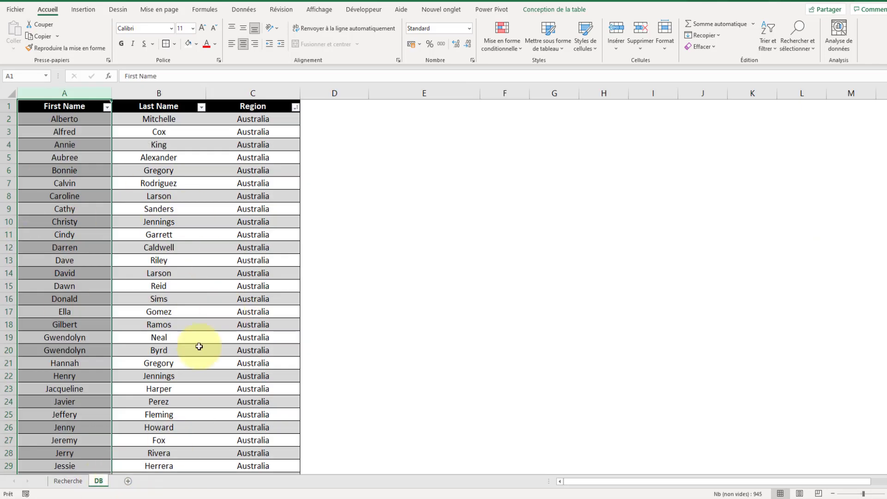
{"action": "left_click", "coordinate": [69, 481]}
{"action": "left_click", "coordinate": [138, 146]}
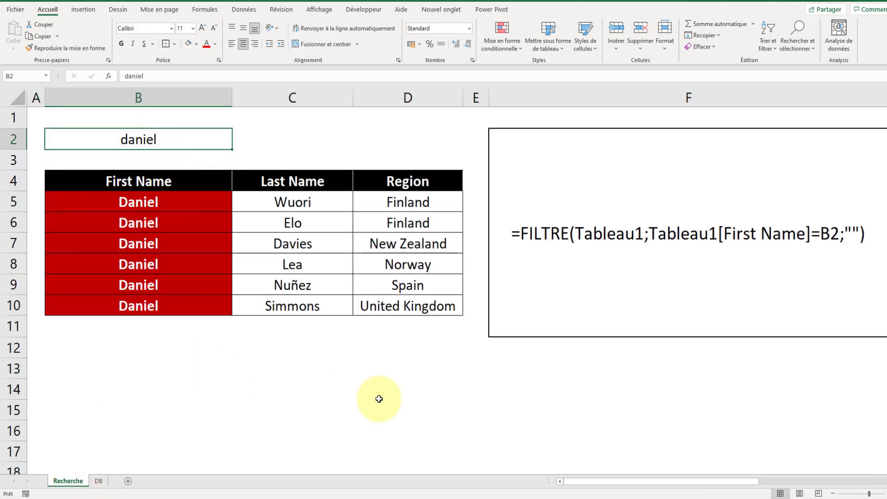
{"action": "left_click_drag", "start_coordinate": [139, 200], "coordinate": [141, 307]}
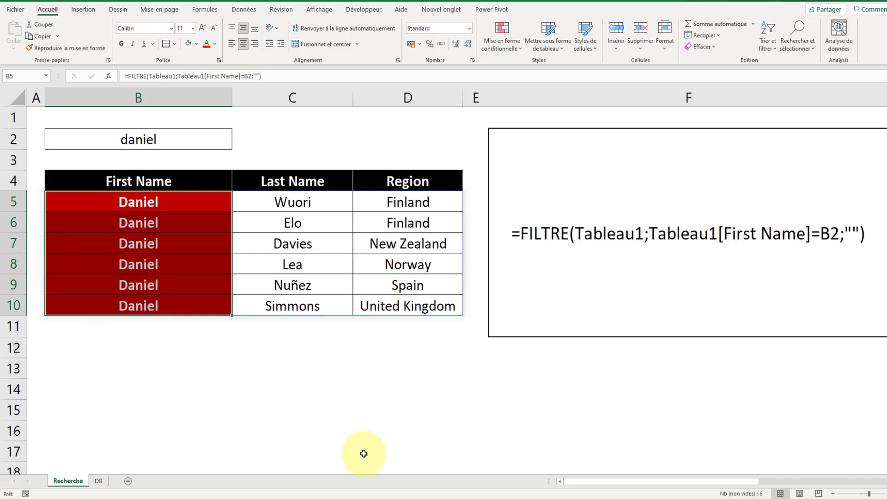
{"action": "left_click", "coordinate": [557, 397]}
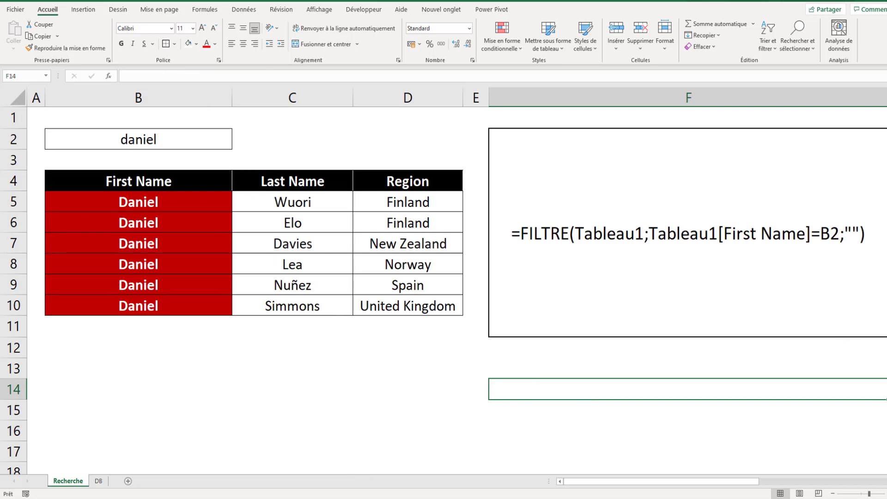
Enter the partial text "da" in search cell B2 and check the result area under First Name
{"action": "left_click", "coordinate": [179, 140]}
{"action": "type", "text": "da"}
{"action": "key", "text": "Return"}
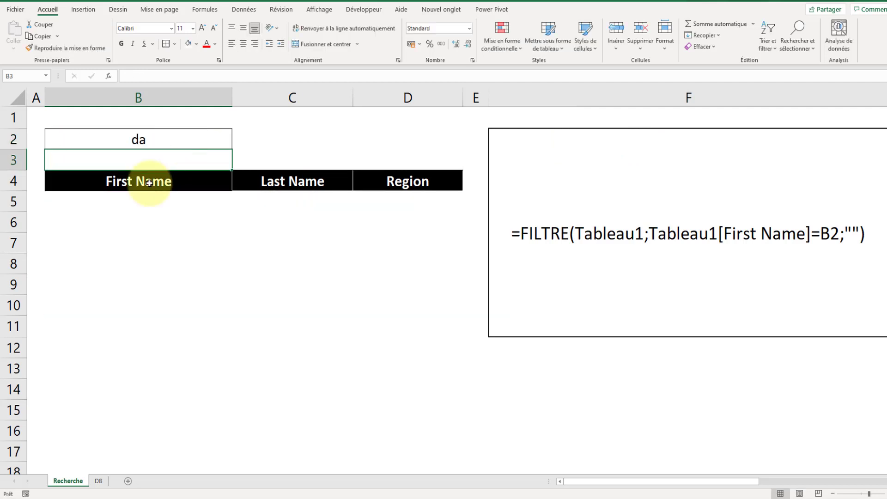
{"action": "left_click_drag", "start_coordinate": [142, 204], "coordinate": [143, 294]}
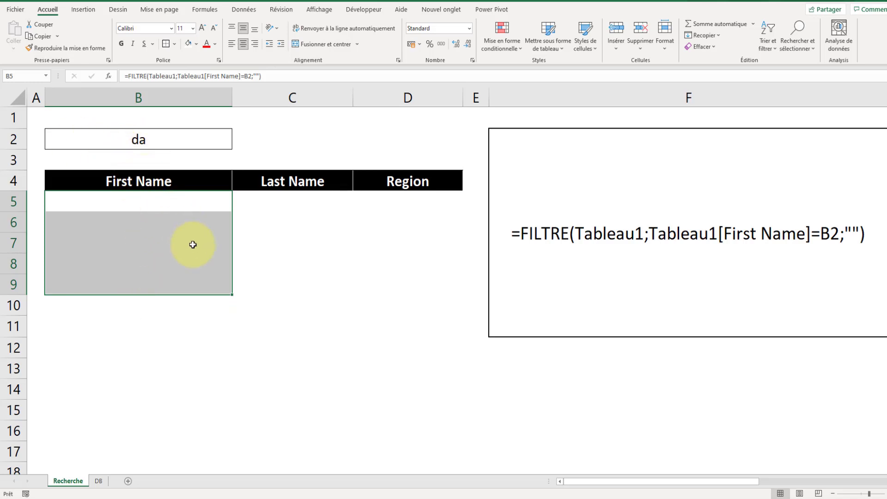
{"action": "left_click", "coordinate": [311, 413]}
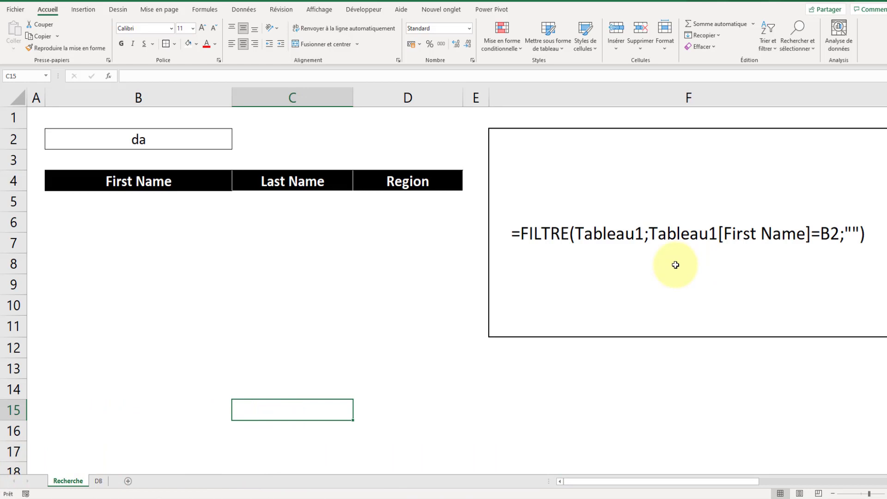
{"action": "left_click", "coordinate": [155, 141]}
Add a "Recherche" column in D1 of the DB sheet, directly beside the Region column
{"action": "left_click", "coordinate": [99, 481]}
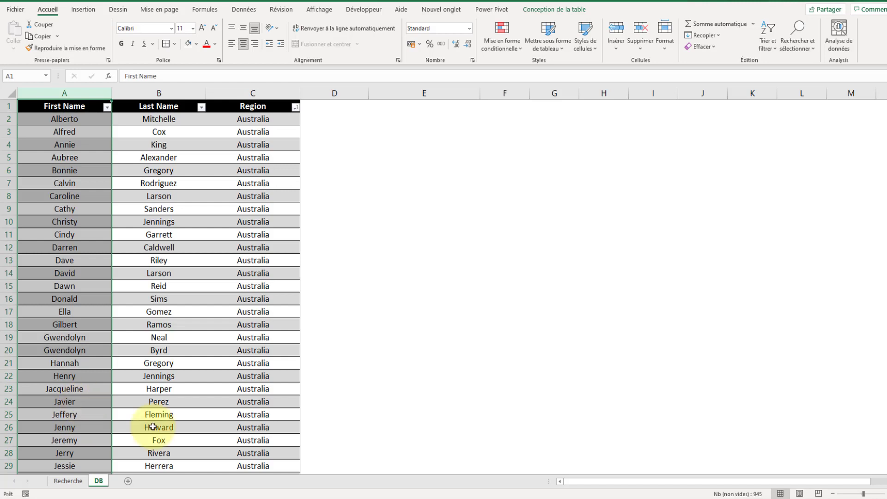
{"action": "left_click", "coordinate": [442, 273]}
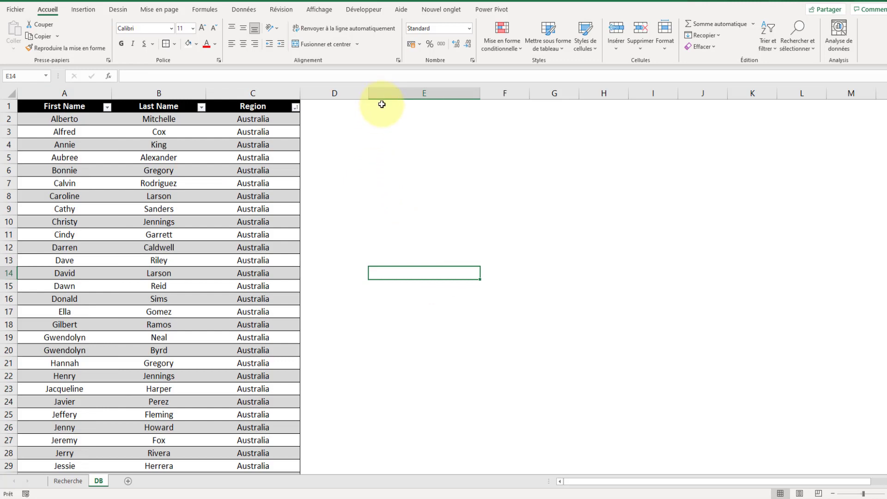
{"action": "left_click", "coordinate": [332, 108]}
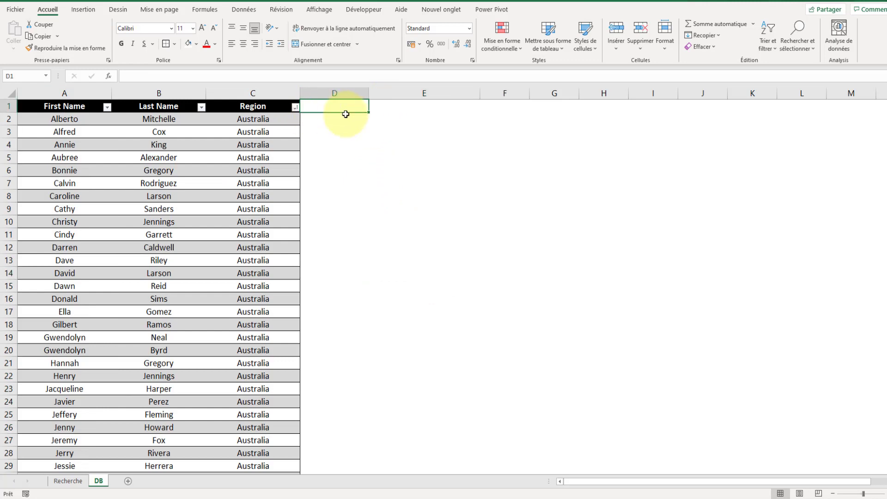
{"action": "type", "text": "R"}
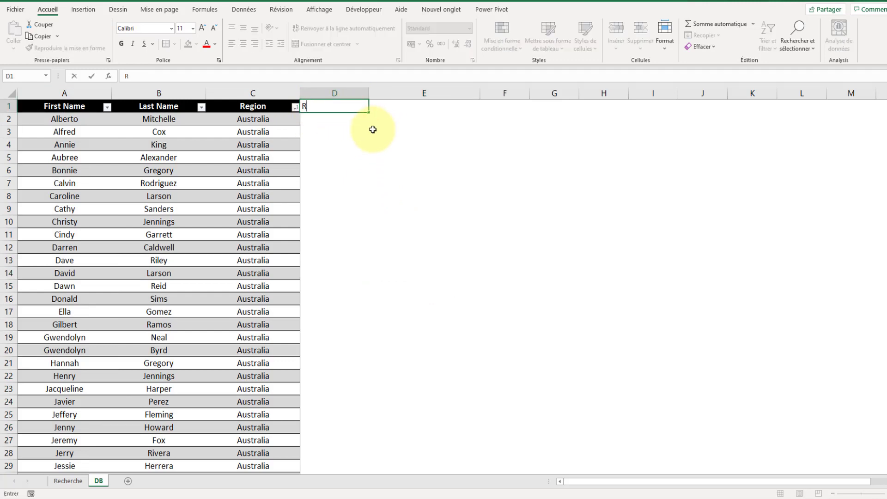
{"action": "type", "text": "echerche"}
{"action": "key", "text": "Return"}
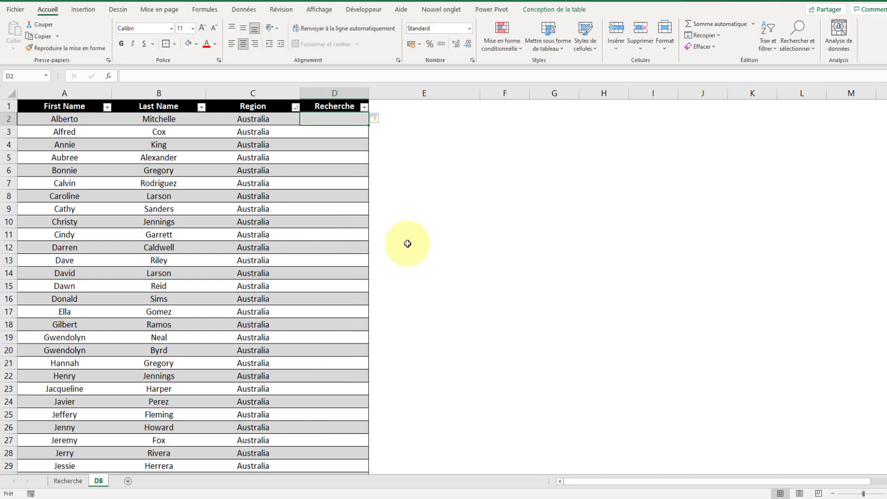
Fill the Recherche column with =CHERCHE("fr";[@[First Name]]) and check the results in its first rows
{"action": "type", "text": "=che"}
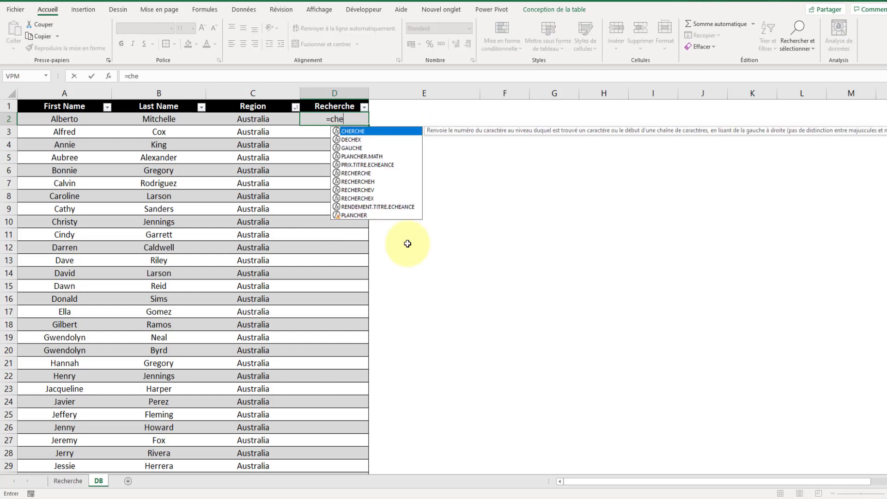
{"action": "key", "text": "Tab"}
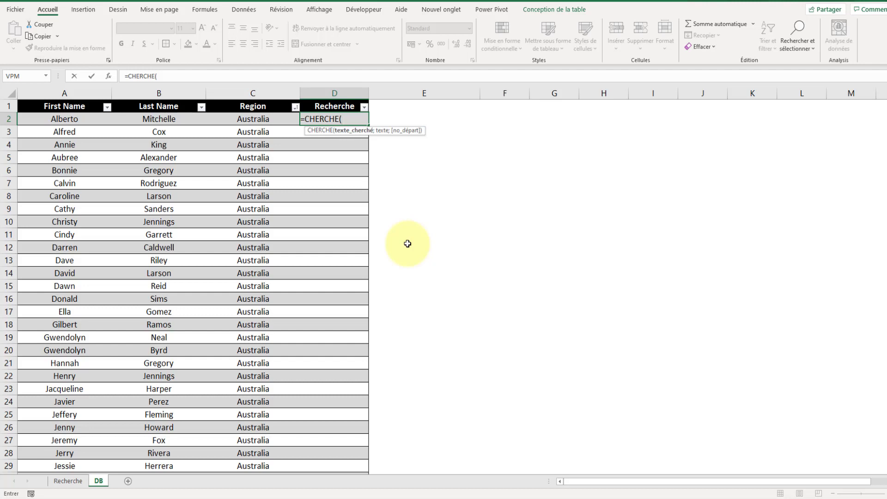
{"action": "type", "text": "\"fr\";"}
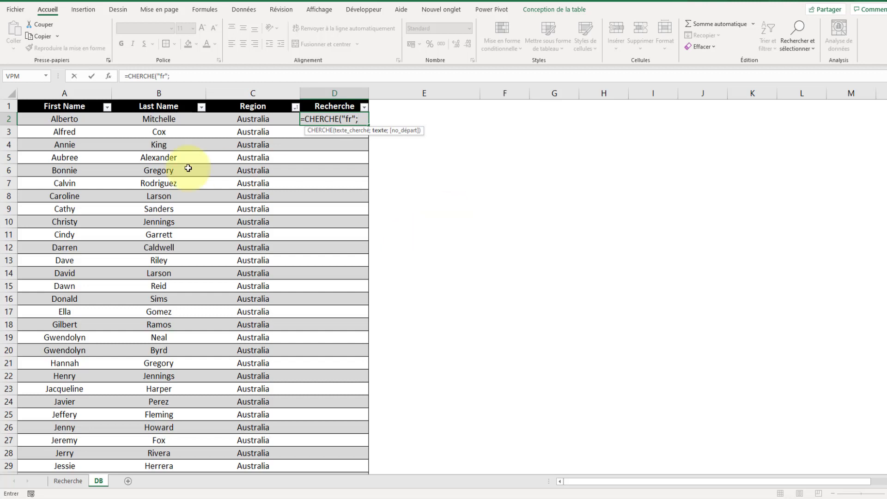
{"action": "left_click", "coordinate": [63, 117]}
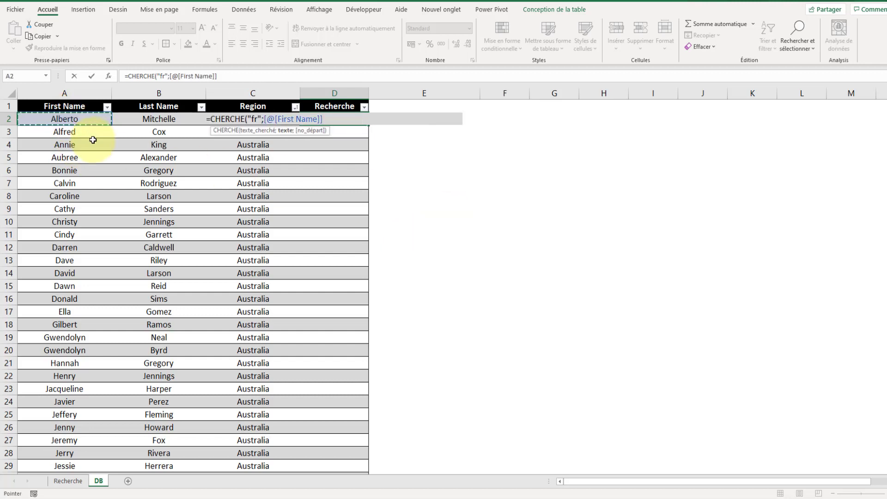
{"action": "type", "text": ")"}
{"action": "key", "text": "Return"}
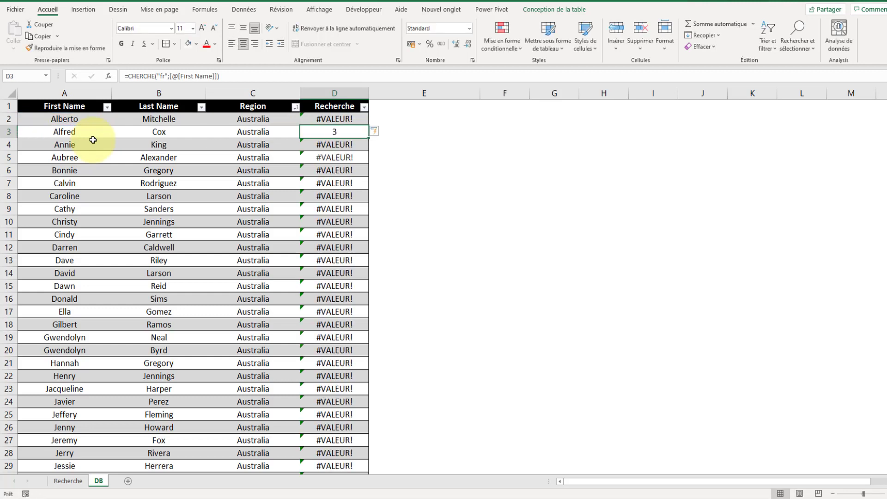
{"action": "left_click", "coordinate": [350, 118]}
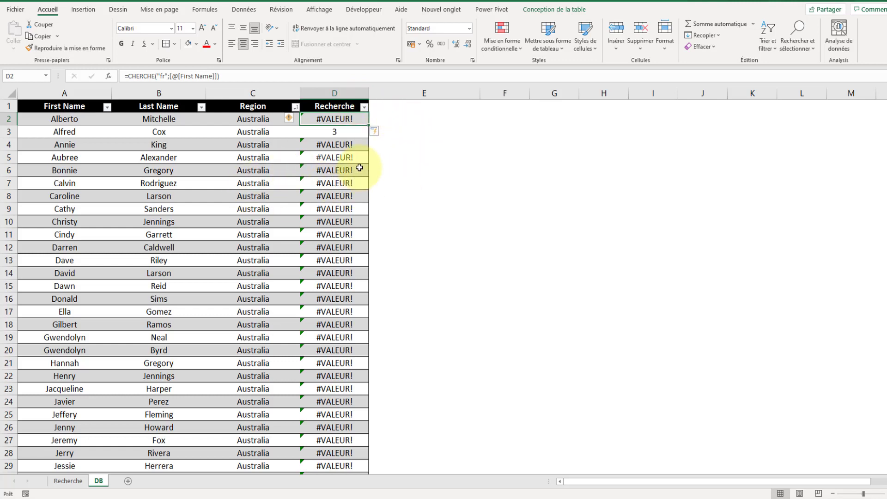
{"action": "left_click", "coordinate": [346, 133]}
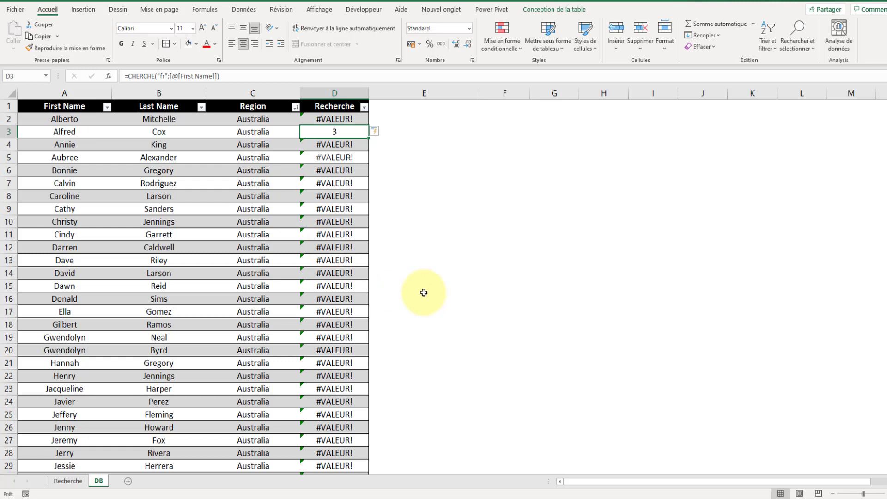
{"action": "left_click", "coordinate": [70, 131]}
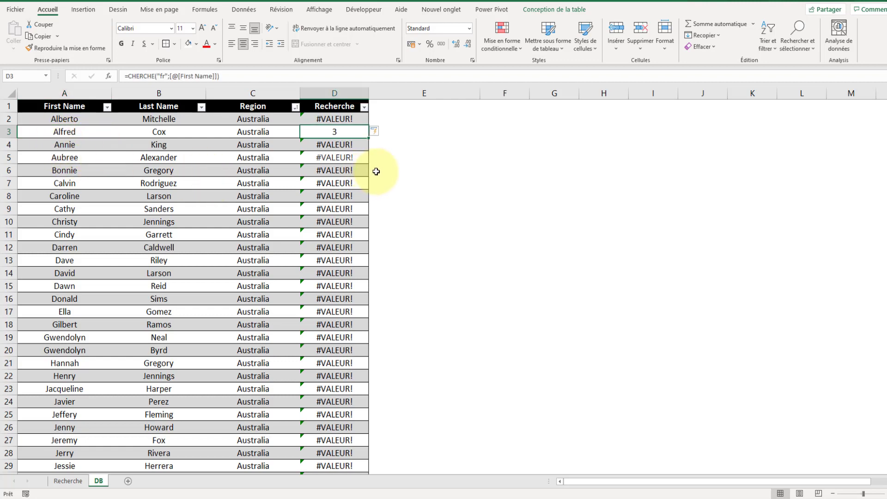
{"action": "left_click", "coordinate": [354, 143]}
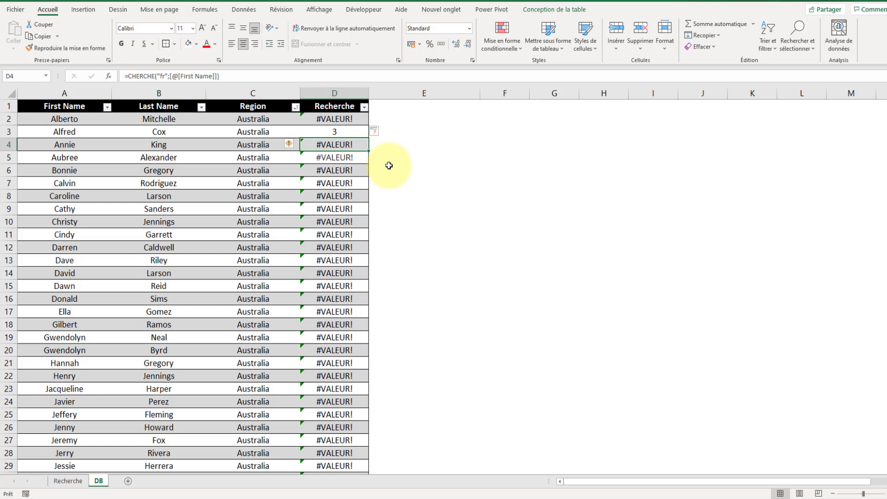
{"action": "left_click", "coordinate": [351, 131]}
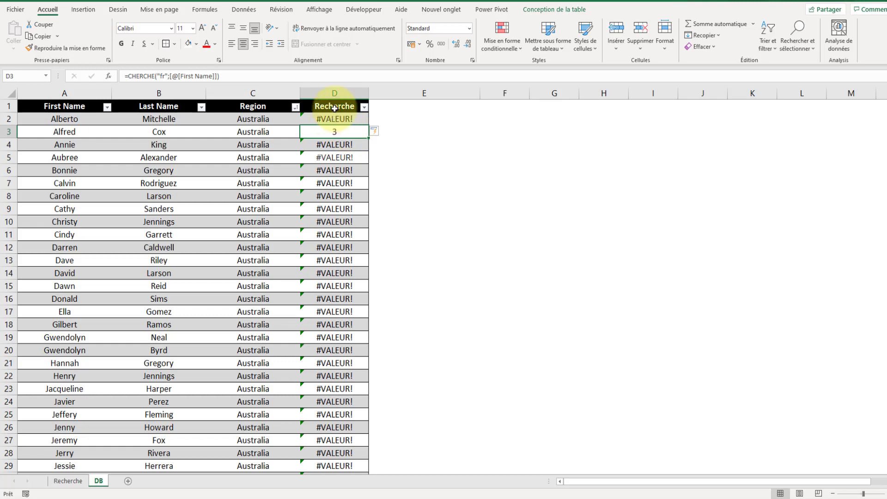
Wrap the Recherche column's formula in ESTNUM as =ESTNUM(CHERCHE("fr";[@[First Name]])) and check the first rows
{"action": "left_click", "coordinate": [342, 121]}
{"action": "double_click", "coordinate": [342, 121]}
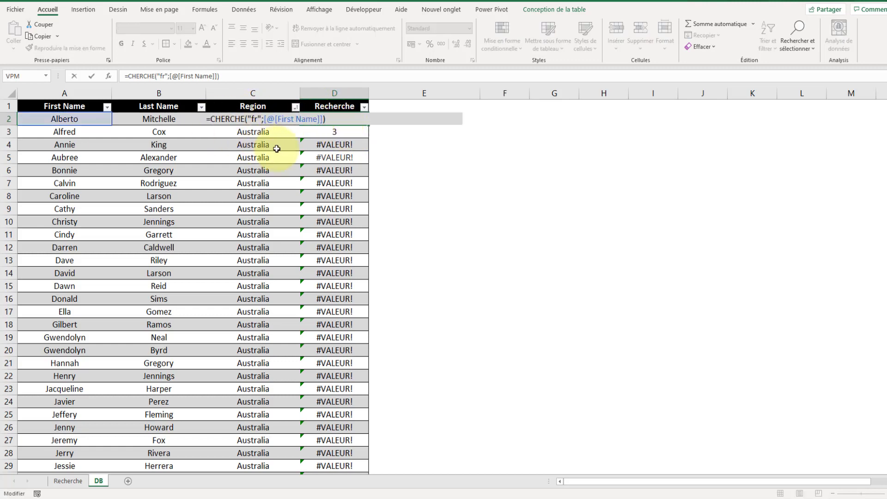
{"action": "type", "text": "Est"}
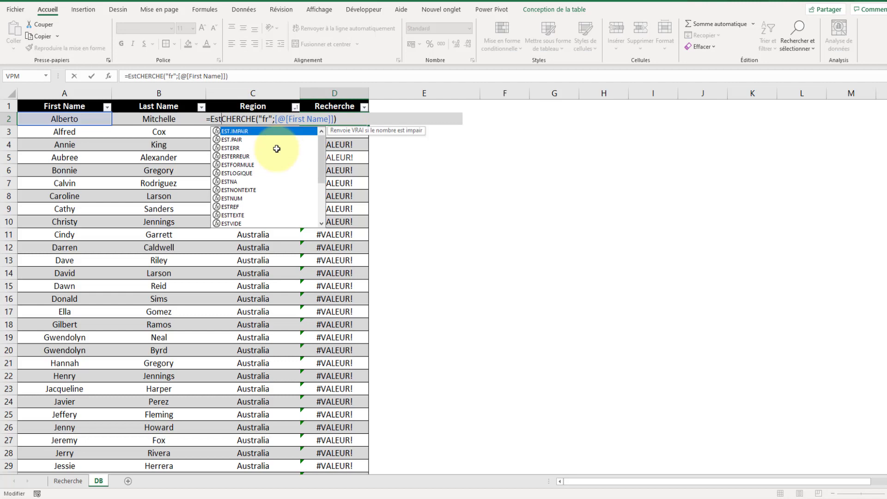
{"action": "left_click", "coordinate": [276, 149]}
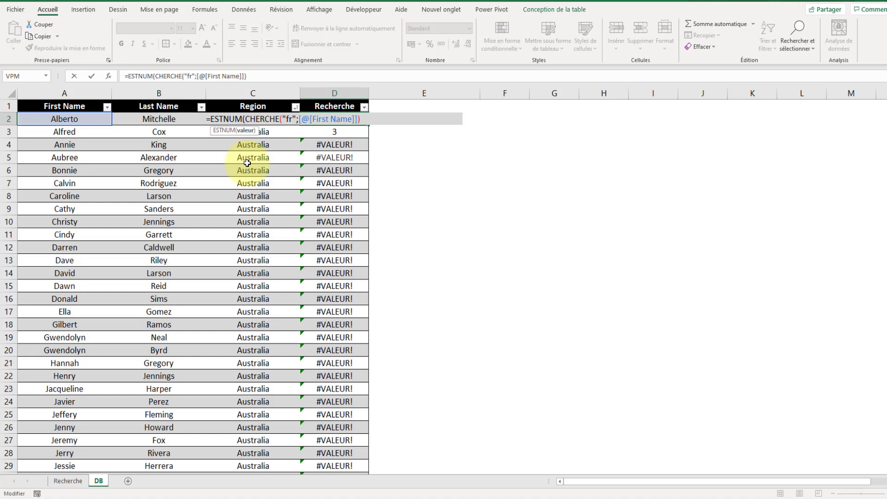
{"action": "key", "text": "Return"}
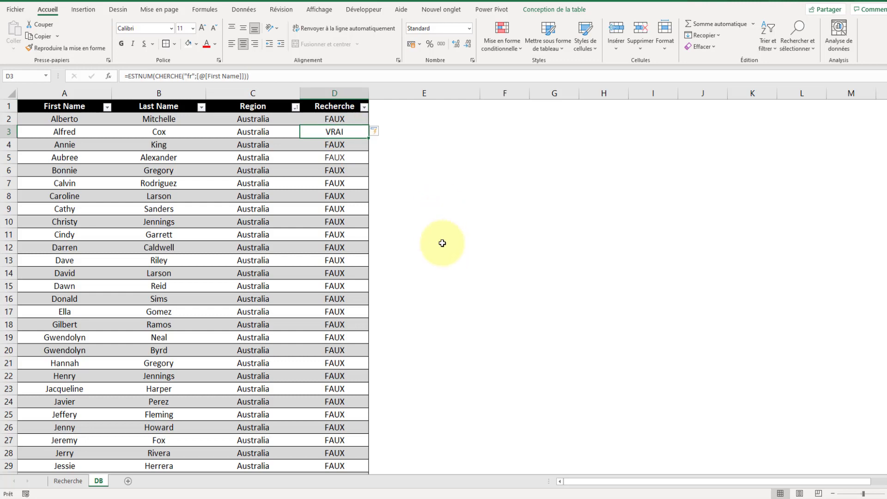
{"action": "left_click", "coordinate": [61, 117]}
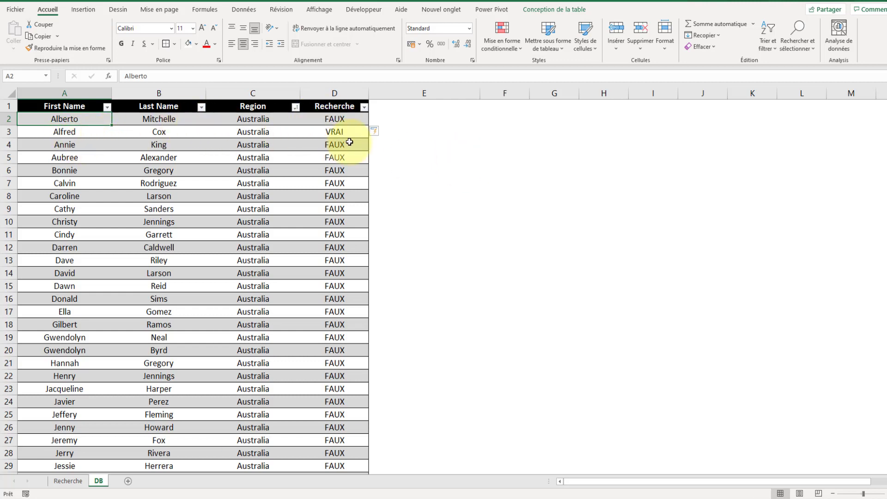
{"action": "left_click", "coordinate": [326, 131]}
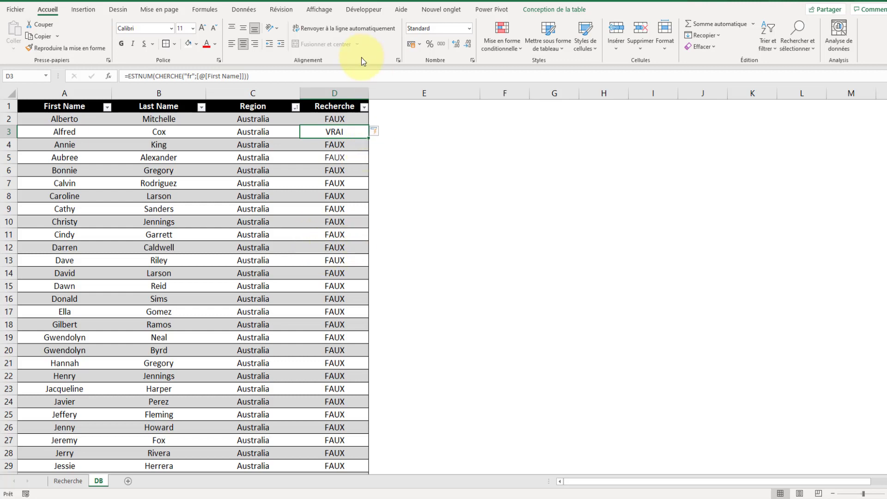
Delete the helper column Recherche (column D) from the DB sheet
{"action": "left_click", "coordinate": [345, 93]}
{"action": "right_click", "coordinate": [345, 94]}
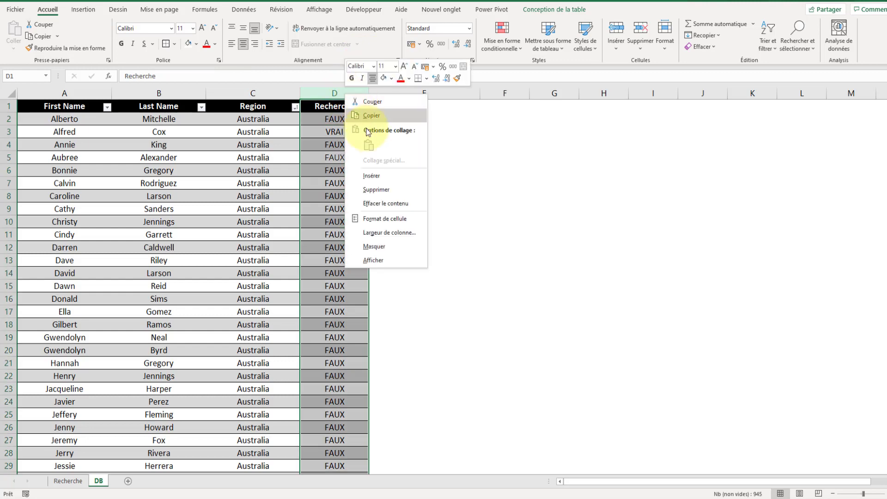
{"action": "left_click", "coordinate": [376, 190]}
{"action": "left_click", "coordinate": [525, 212]}
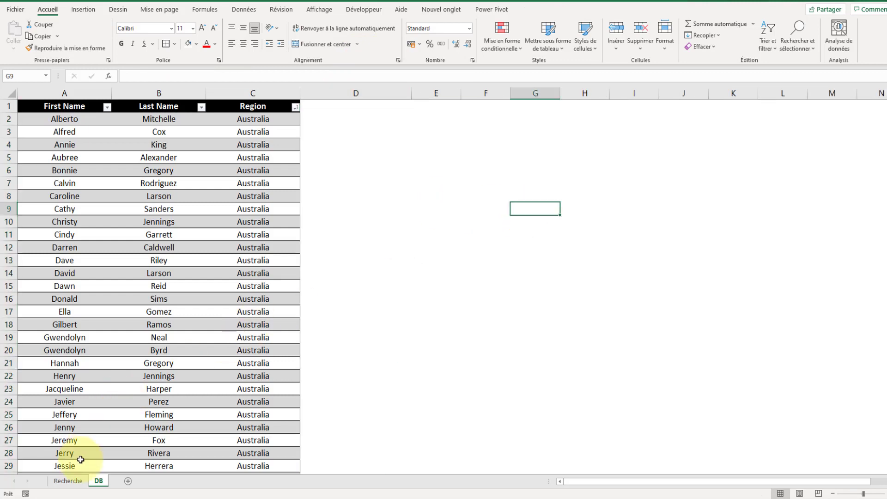
Remove the condition Tableau1[First Name]=B2 from the FILTRE formula in B5 of the Recherche sheet
{"action": "left_click", "coordinate": [67, 481]}
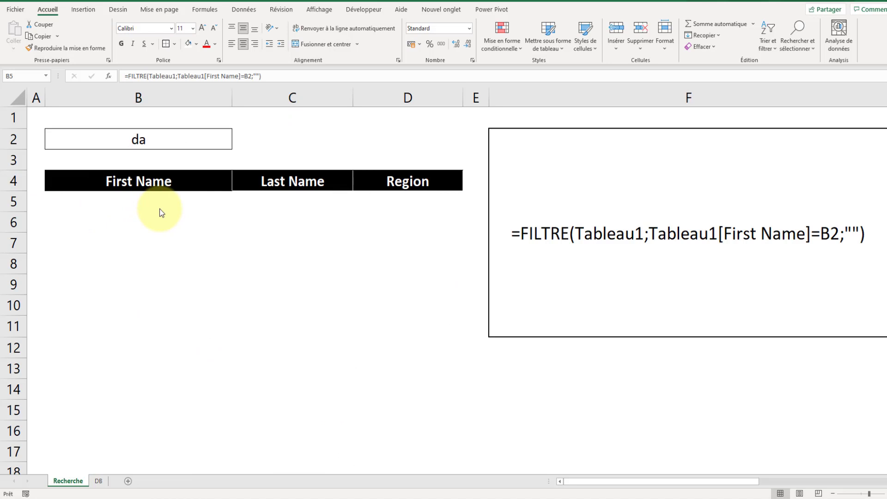
{"action": "double_click", "coordinate": [155, 200]}
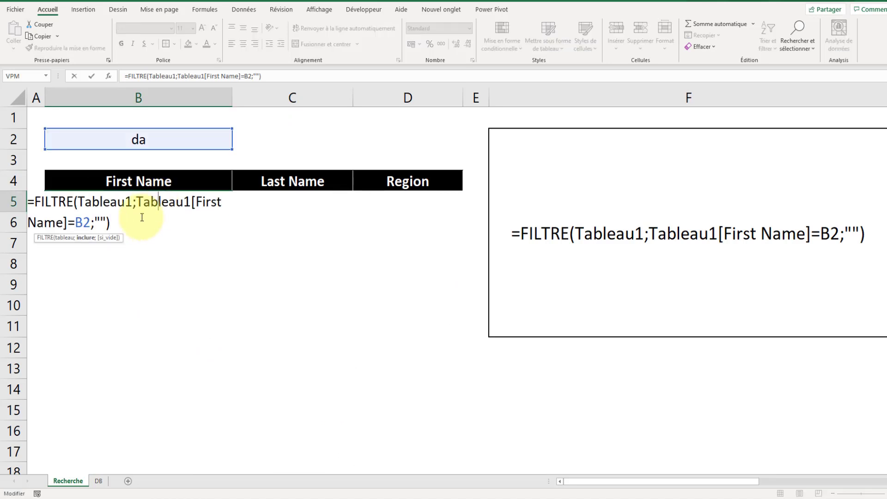
{"action": "left_click_drag", "start_coordinate": [137, 202], "coordinate": [91, 221]}
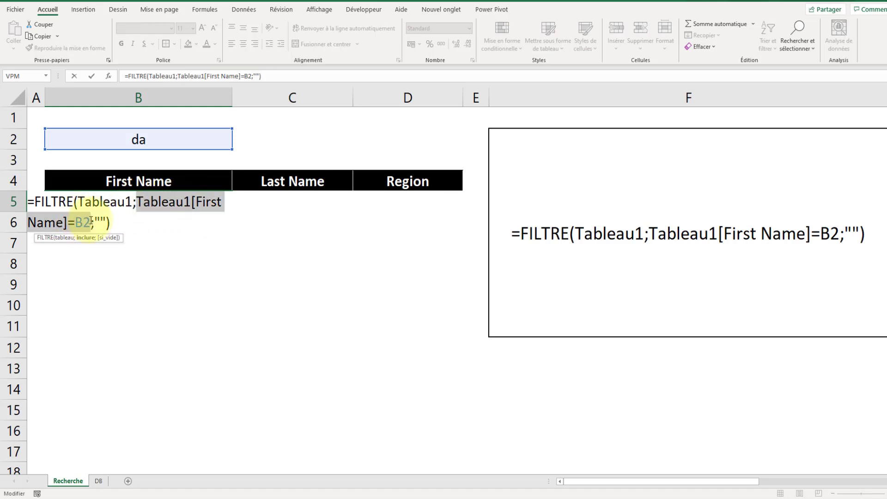
{"action": "key", "text": "Delete"}
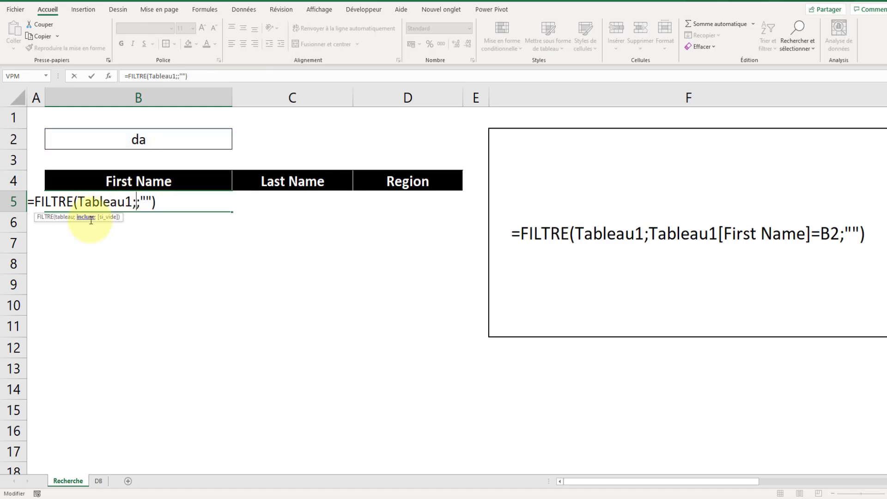
Start the second argument of B5's FILTRE formula with the nested functions ESTNUM(CHERCHE(
{"action": "type", "text": "T"}
{"action": "key", "text": "BackSpace"}
{"action": "type", "text": "esnu"}
{"action": "key", "text": "BackSpace"}
{"action": "key", "text": "BackSpace"}
{"action": "key", "text": "BackSpace"}
{"action": "type", "text": "stn"}
{"action": "key", "text": "Tab"}
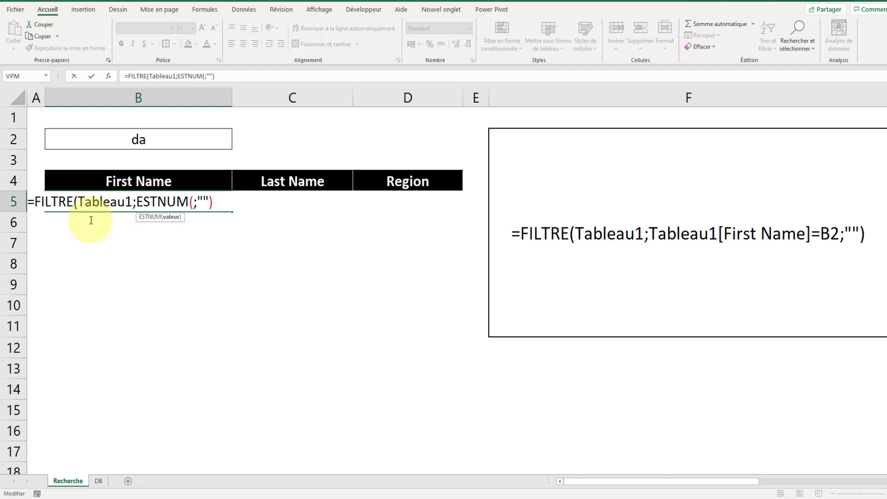
{"action": "type", "text": "che"}
{"action": "key", "text": "Tab"}
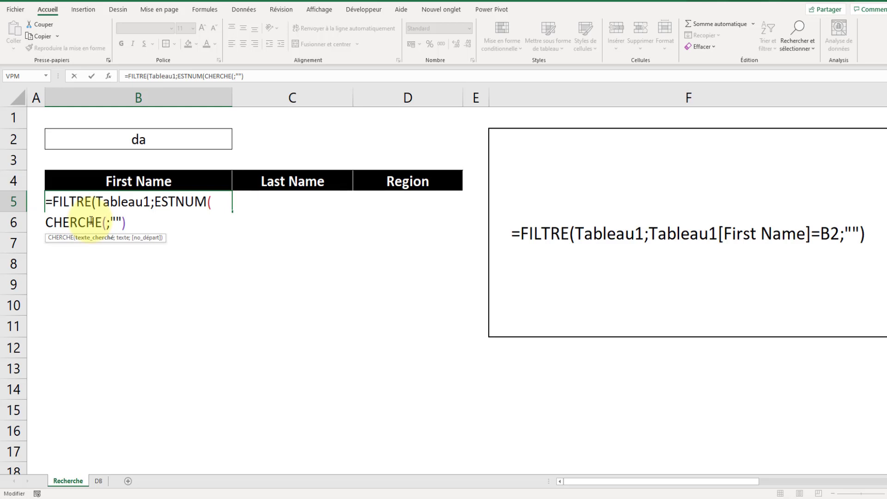
Complete the B5 formula as =FILTRE(Tableau1;ESTNUM(CHERCHE(B2;Tableau1[First Name]));"")
{"action": "left_click", "coordinate": [164, 139]}
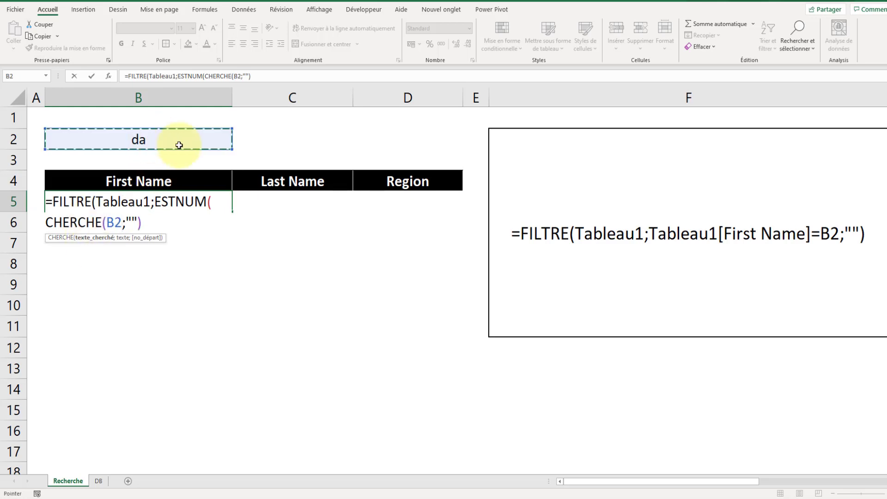
{"action": "type", "text": ";"}
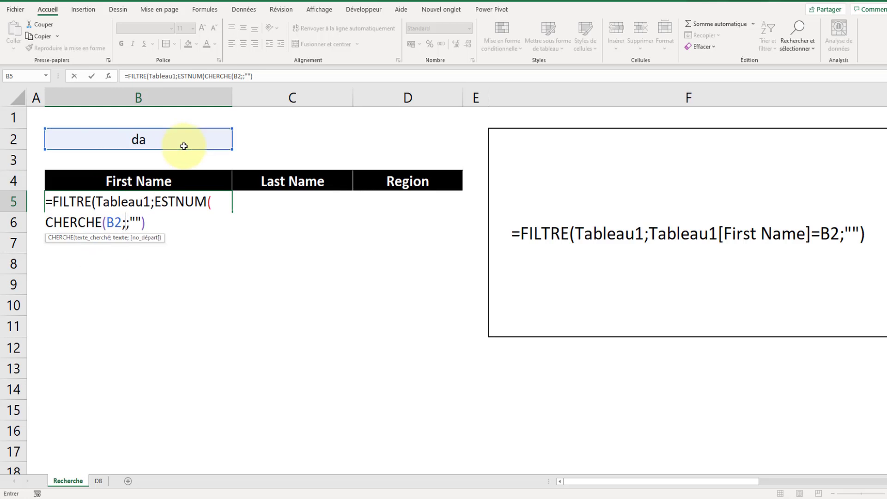
{"action": "type", "text": "ta"}
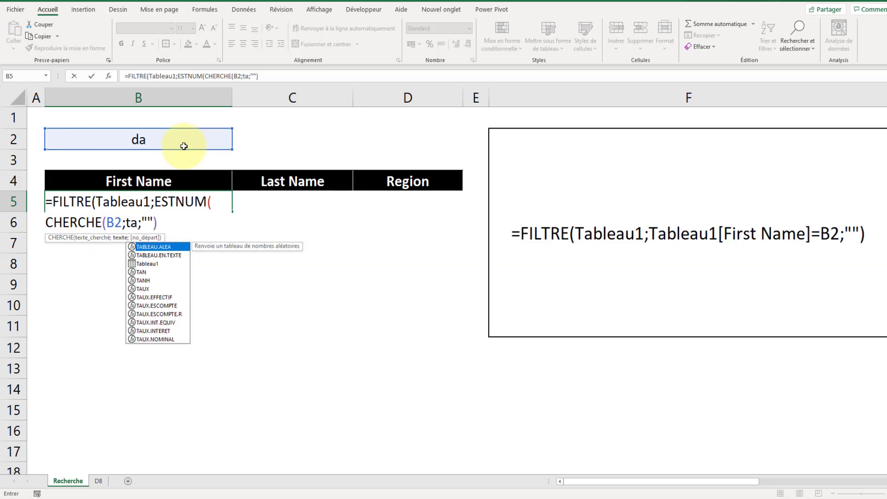
{"action": "key", "text": "Down"}
{"action": "key", "text": "Down"}
{"action": "key", "text": "Tab"}
{"action": "type", "text": "["}
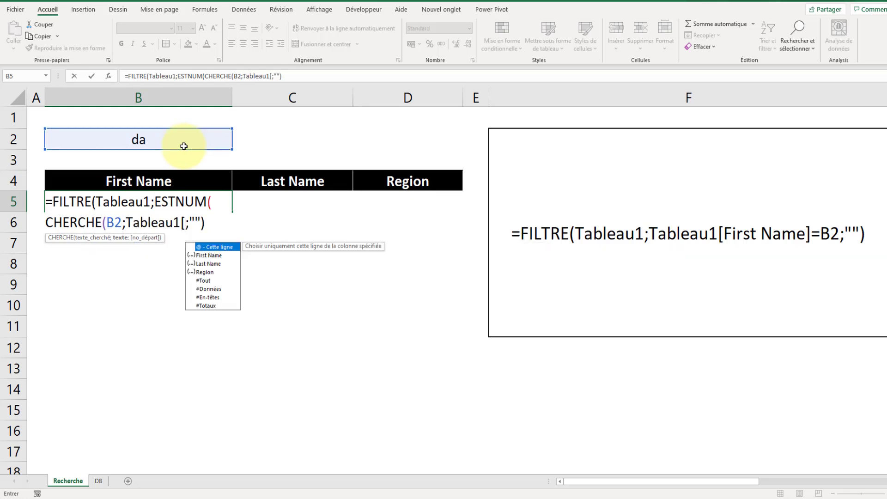
{"action": "key", "text": "Down"}
{"action": "key", "text": "Tab"}
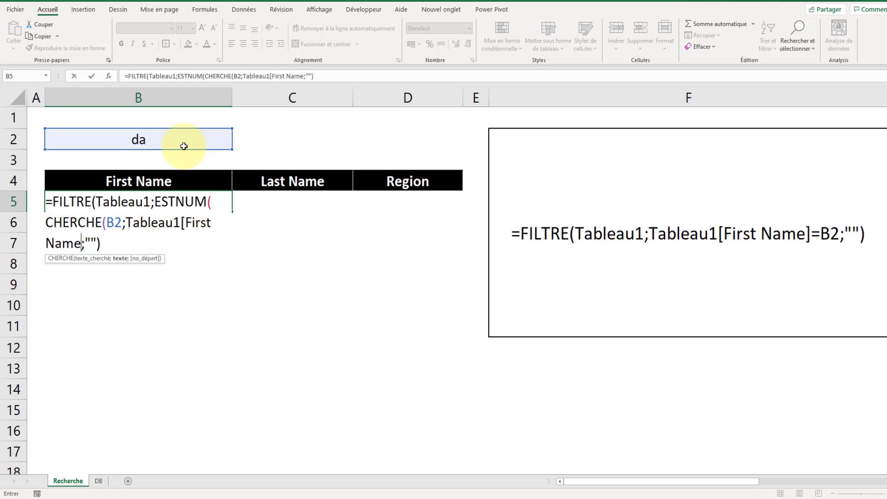
{"action": "type", "text": "])"}
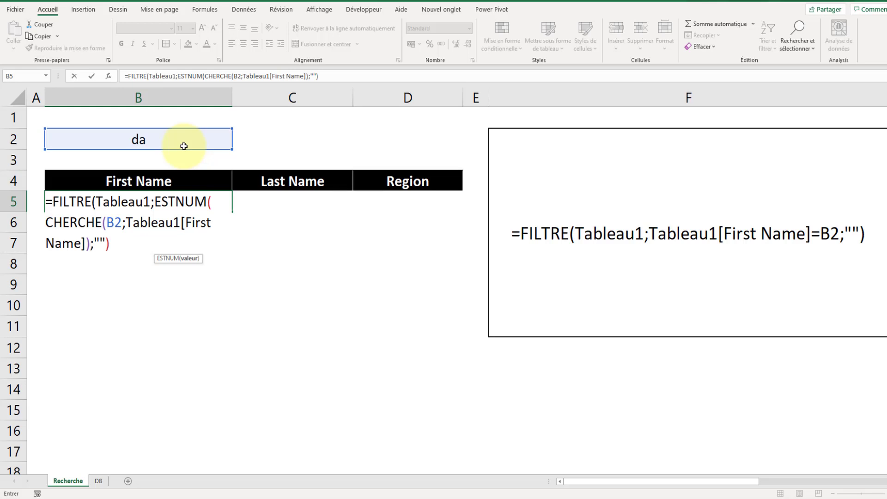
{"action": "type", "text": ")"}
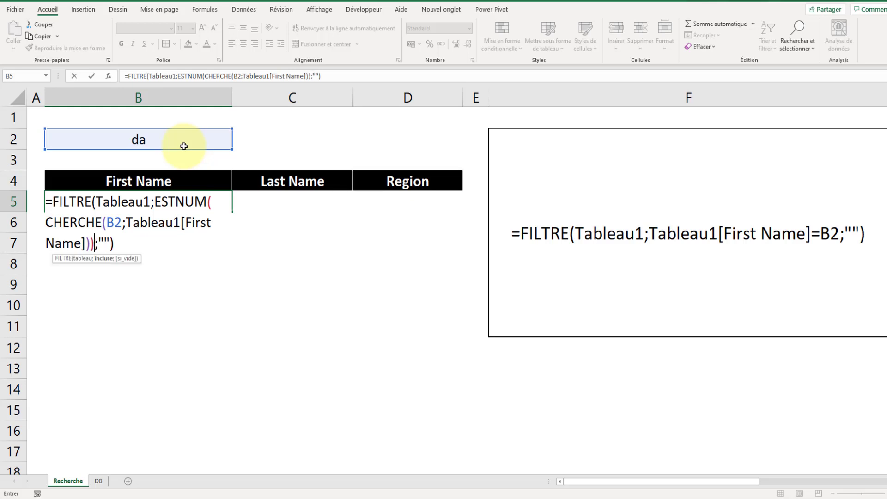
{"action": "key", "text": "Return"}
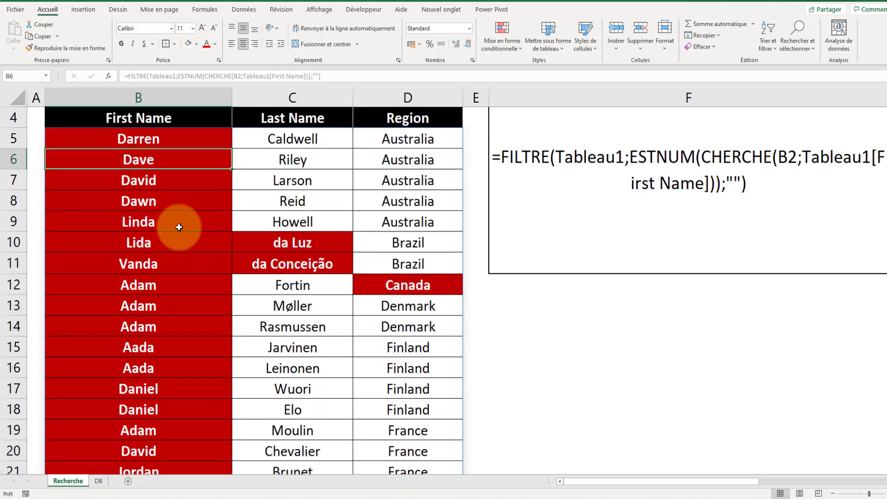
Check that the first names returned by the filter contain the partial text from B2
{"action": "left_click", "coordinate": [155, 200]}
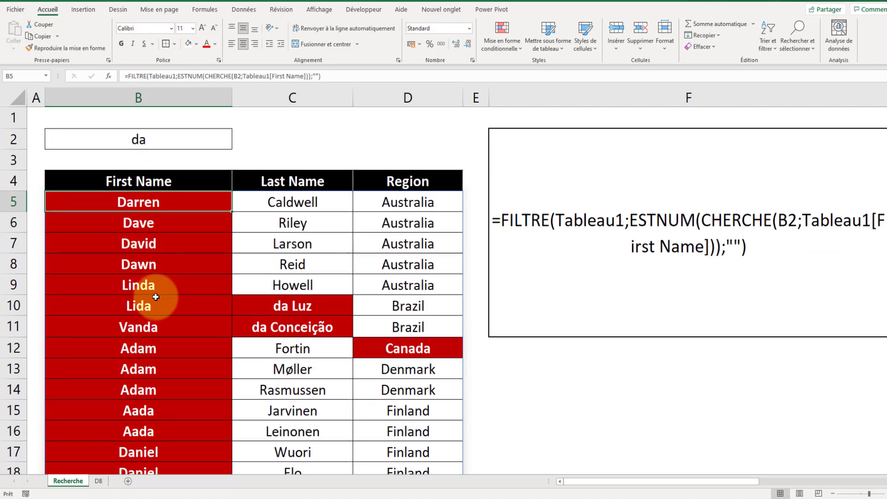
{"action": "left_click", "coordinate": [139, 326]}
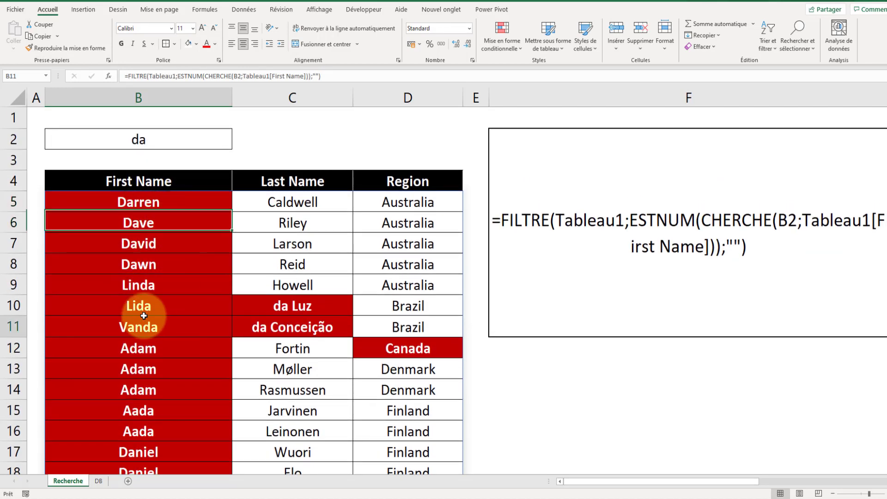
{"action": "left_click", "coordinate": [151, 310]}
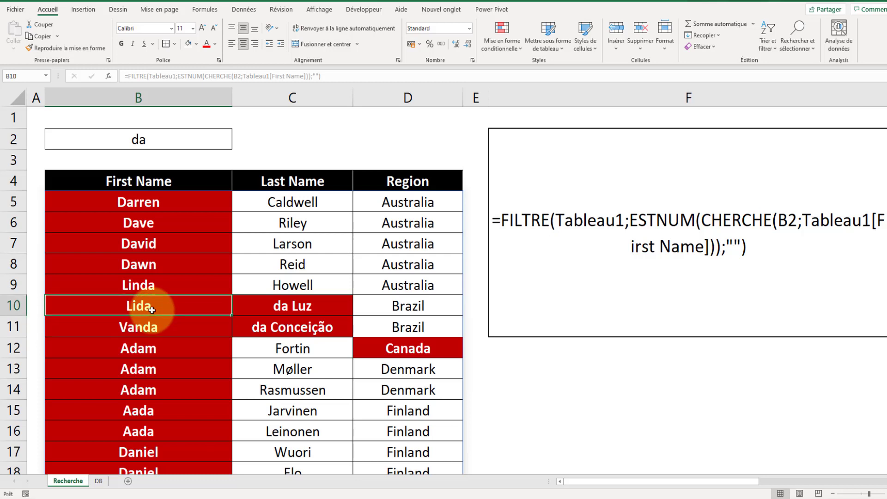
{"action": "left_click", "coordinate": [567, 383]}
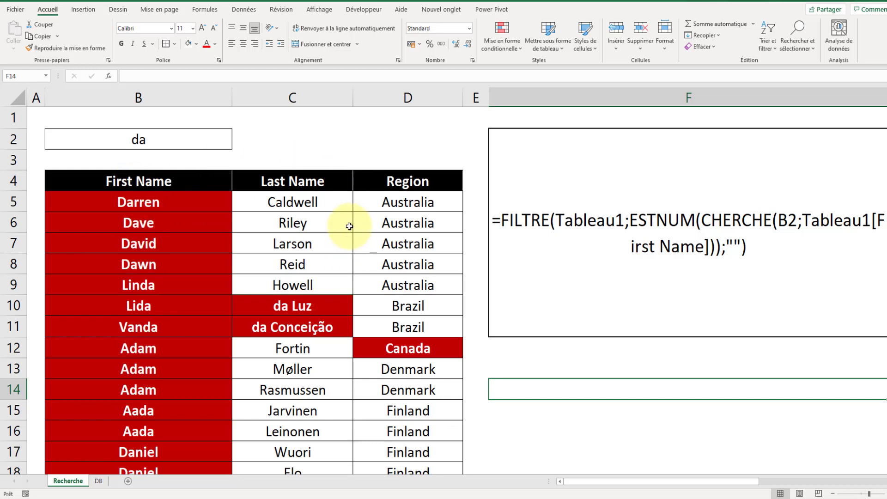
{"action": "left_click", "coordinate": [509, 366]}
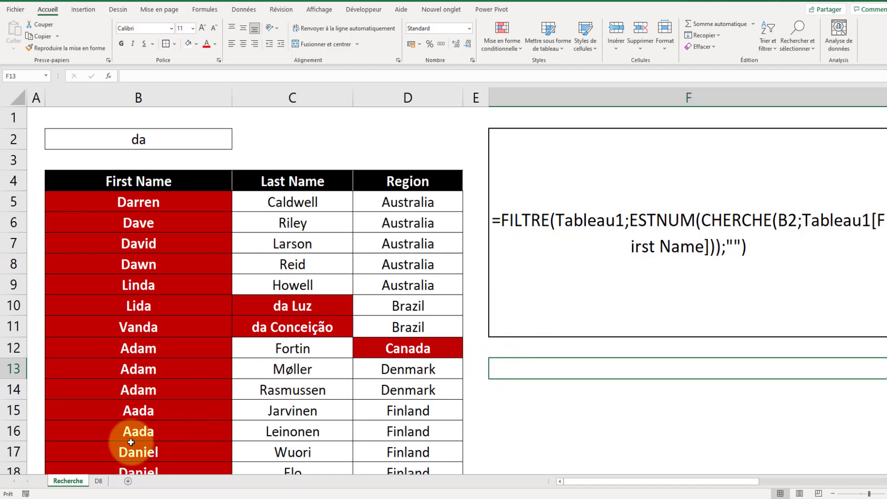
Add a new worksheet between Recherche and DB and widen its column A
{"action": "left_click", "coordinate": [127, 481]}
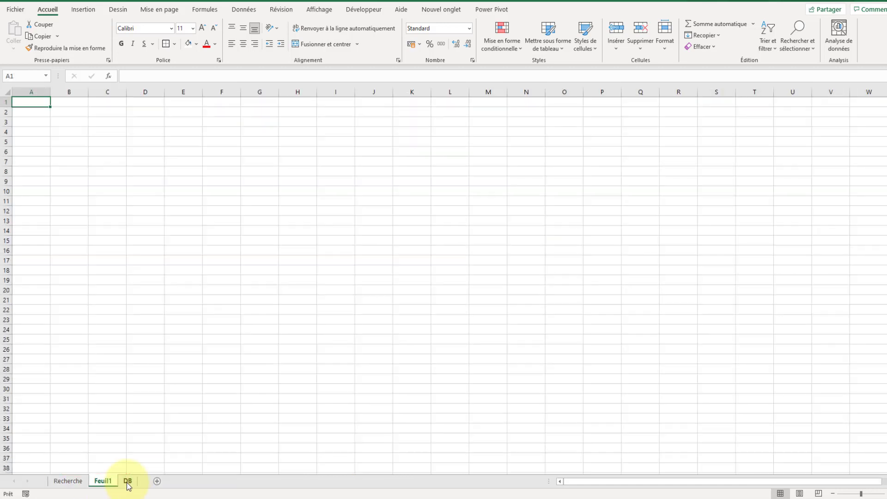
{"action": "left_click_drag", "start_coordinate": [862, 494], "coordinate": [869, 494]}
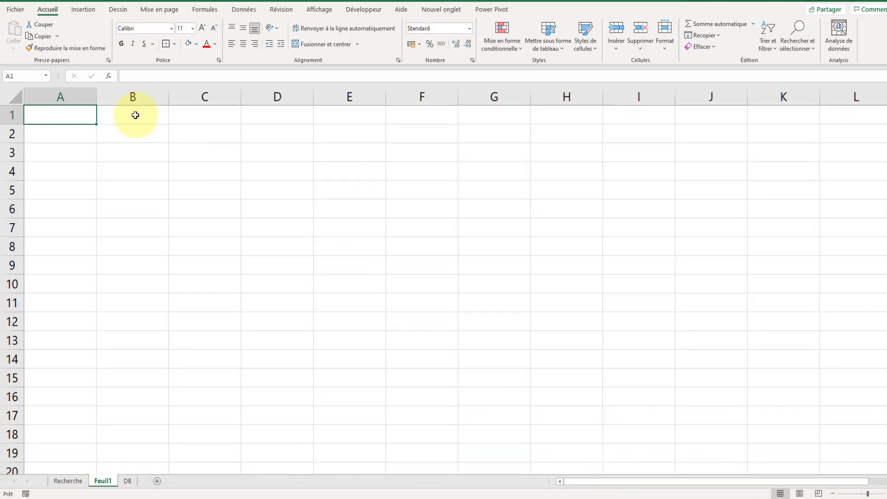
{"action": "left_click", "coordinate": [120, 135]}
{"action": "left_click", "coordinate": [85, 128]}
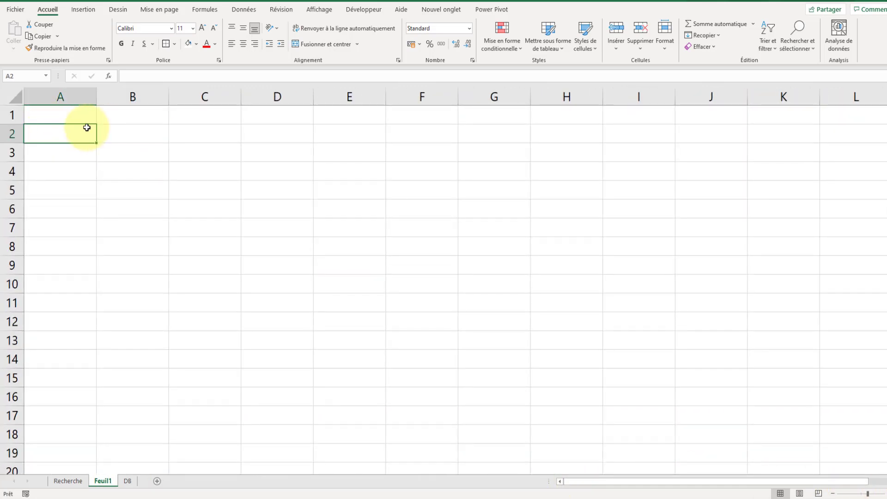
{"action": "left_click_drag", "start_coordinate": [96, 97], "coordinate": [147, 97]}
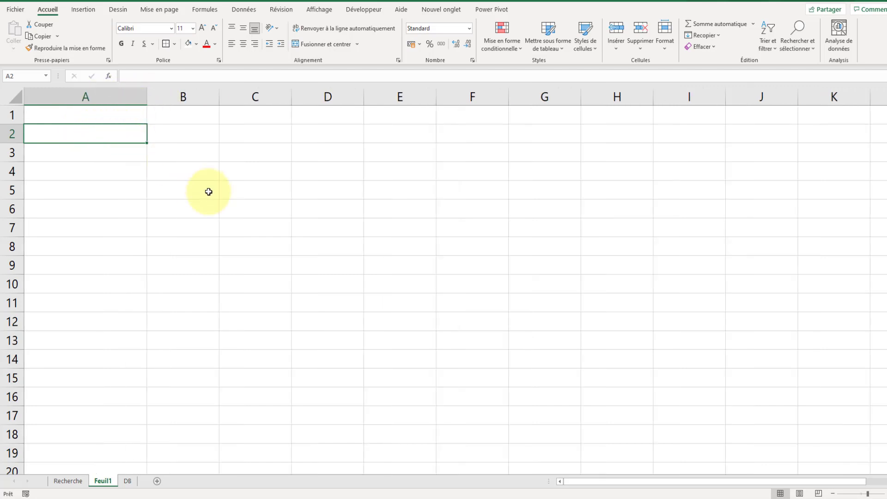
Enter the two-condition pattern ()*() in cell A2 of the new sheet
{"action": "type", "text": "()("}
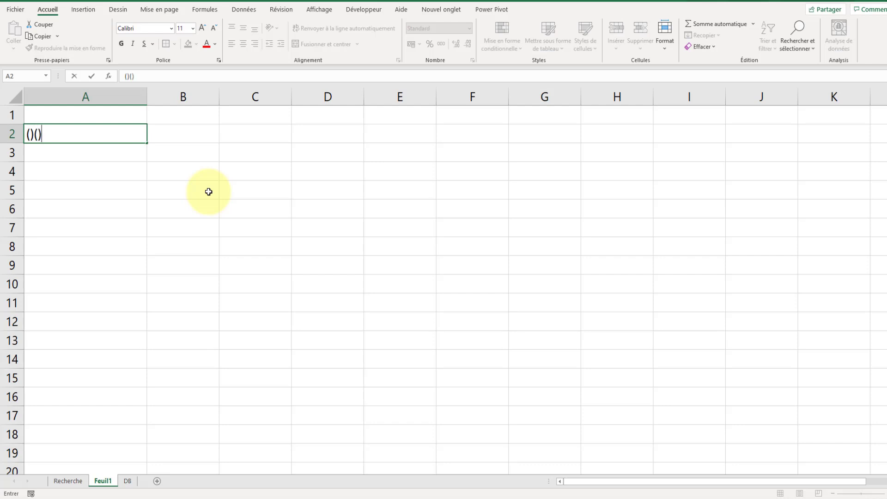
{"action": "key", "text": "ctrl+Return"}
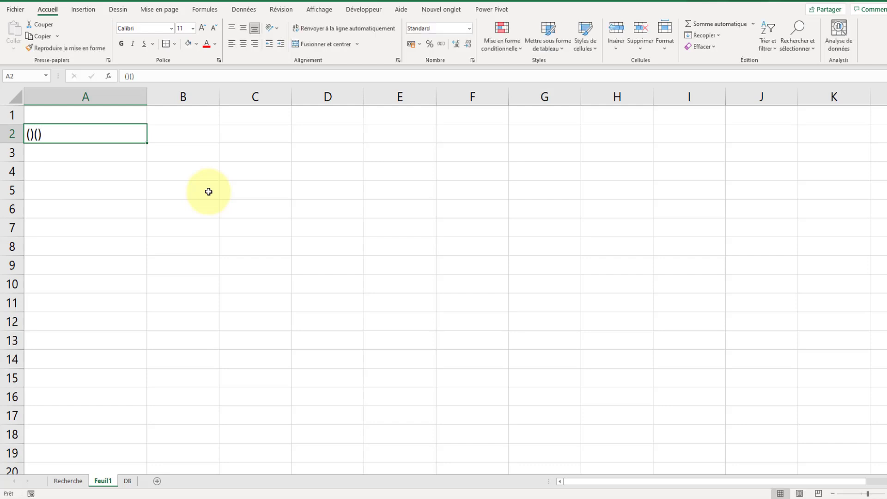
{"action": "double_click", "coordinate": [49, 134]}
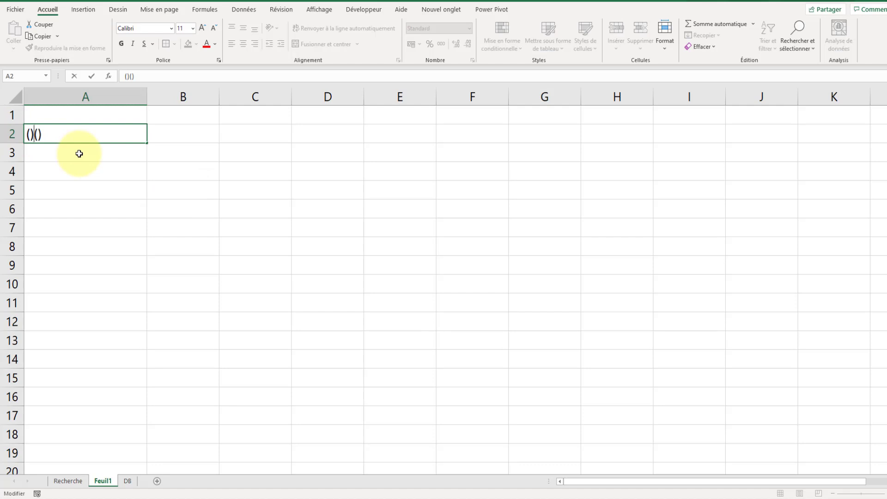
{"action": "type", "text": "*"}
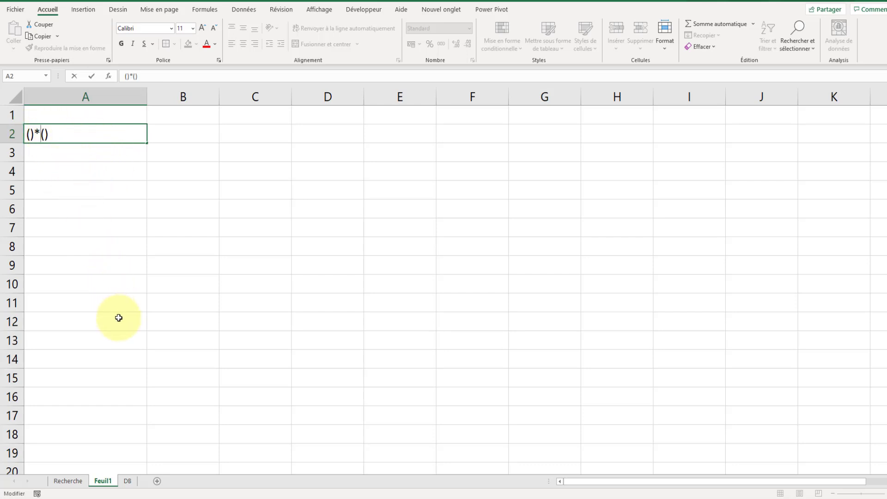
Fill both parentheses in A2 to read (vrai)*(vrai) and enter vrai as its result in B2
{"action": "left_click", "coordinate": [31, 134]}
{"action": "type", "text": "vrai"}
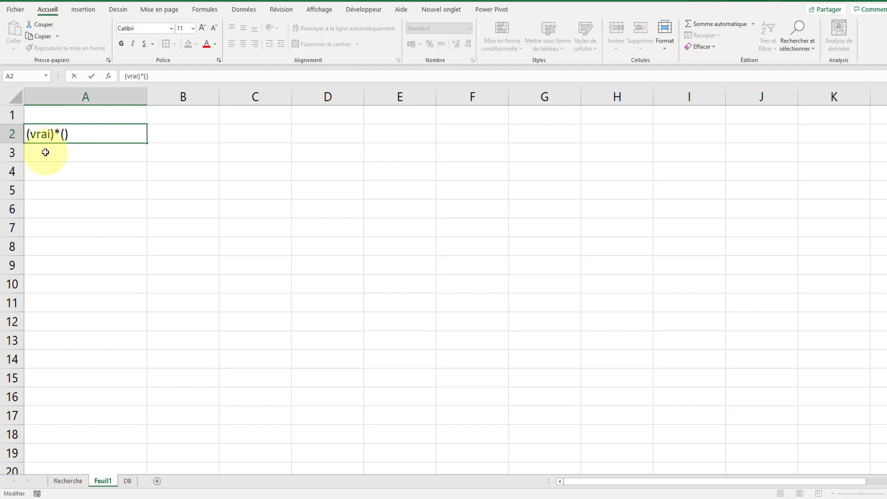
{"action": "left_click", "coordinate": [65, 134]}
{"action": "type", "text": "vrais"}
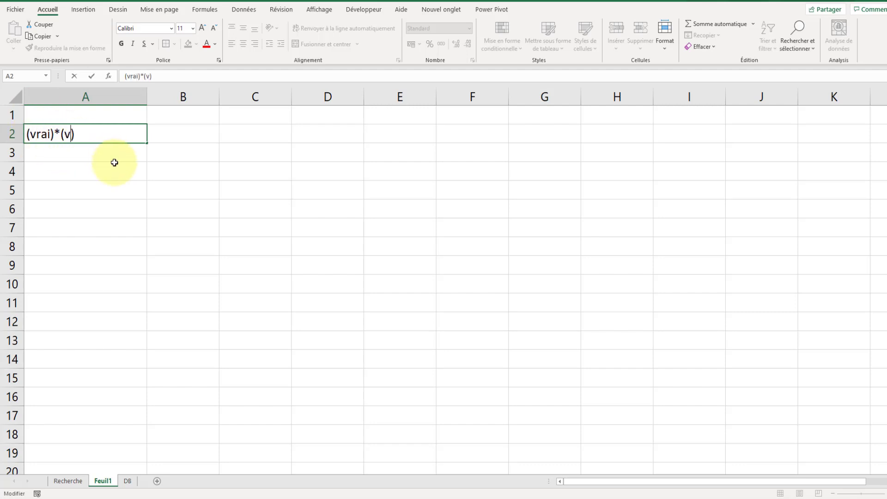
{"action": "key", "text": "BackSpace"}
{"action": "key", "text": "Tab"}
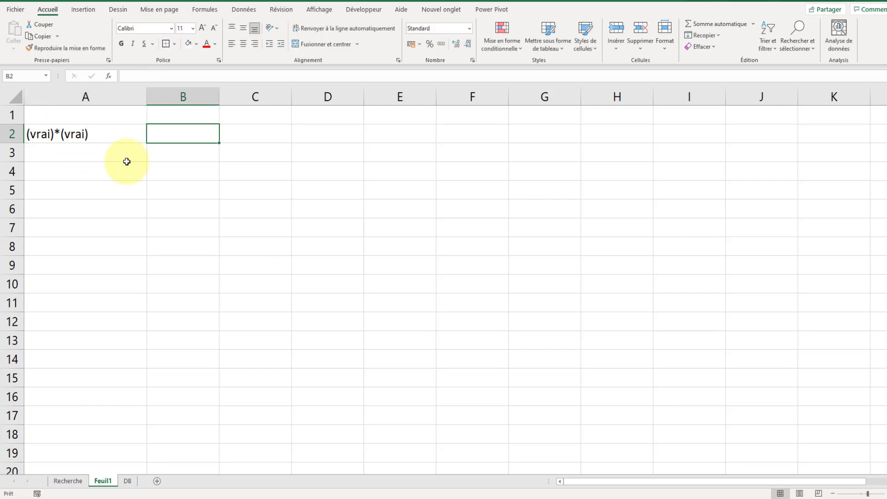
{"action": "type", "text": "vrai"}
{"action": "key", "text": "Return"}
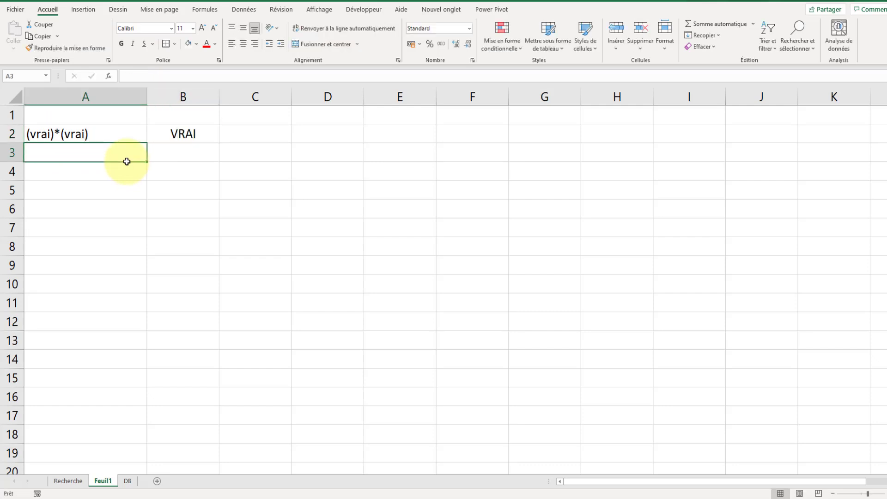
Copy the expression from A2 into A3 and change its first condition to faux, giving (faux)*(vrai)
{"action": "left_click", "coordinate": [110, 135]}
{"action": "key", "text": "ctrl+c"}
{"action": "left_click", "coordinate": [96, 152]}
{"action": "key", "text": "ctrl+v"}
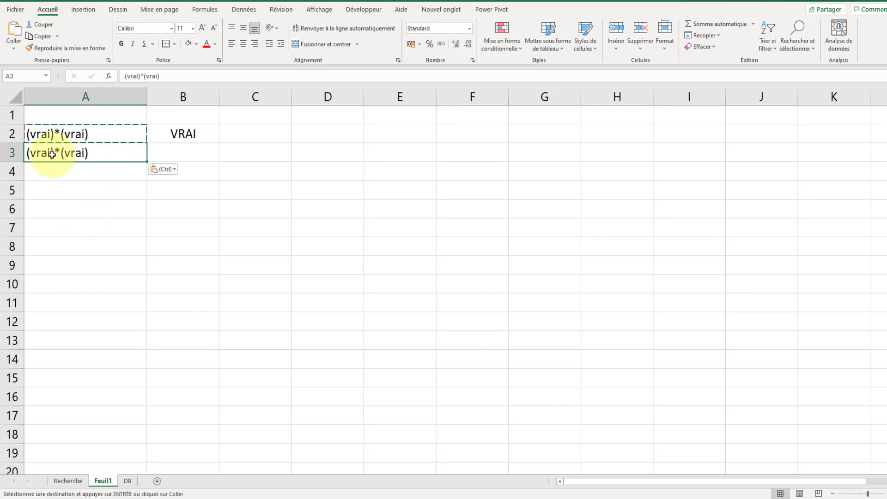
{"action": "double_click", "coordinate": [51, 154]}
{"action": "key", "text": "BackSpace"}
{"action": "key", "text": "BackSpace"}
{"action": "key", "text": "BackSpace"}
{"action": "key", "text": "BackSpace"}
{"action": "type", "text": "faux"}
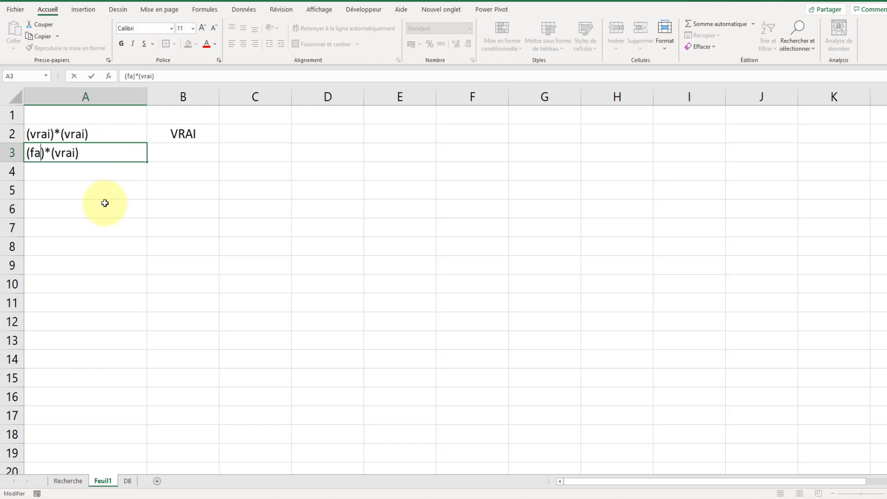
Enter faux in B3 as the result of the expression in A3
{"action": "left_click", "coordinate": [198, 152]}
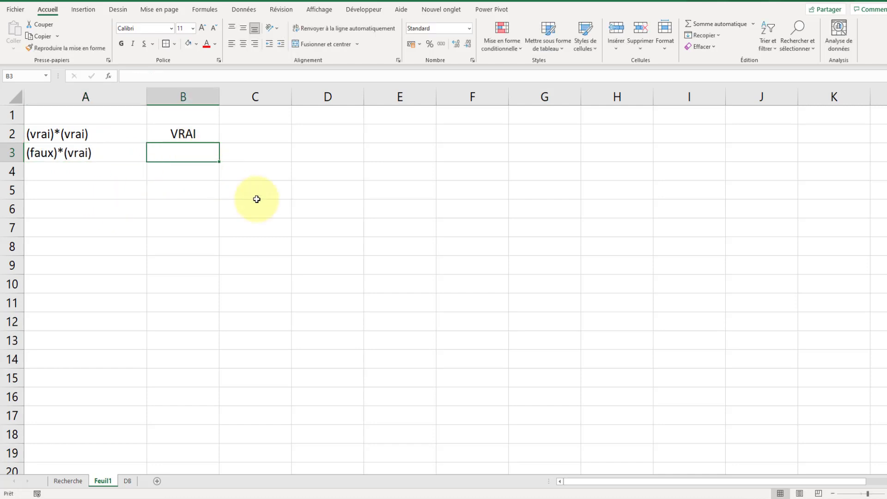
{"action": "type", "text": "faux"}
{"action": "key", "text": "Return"}
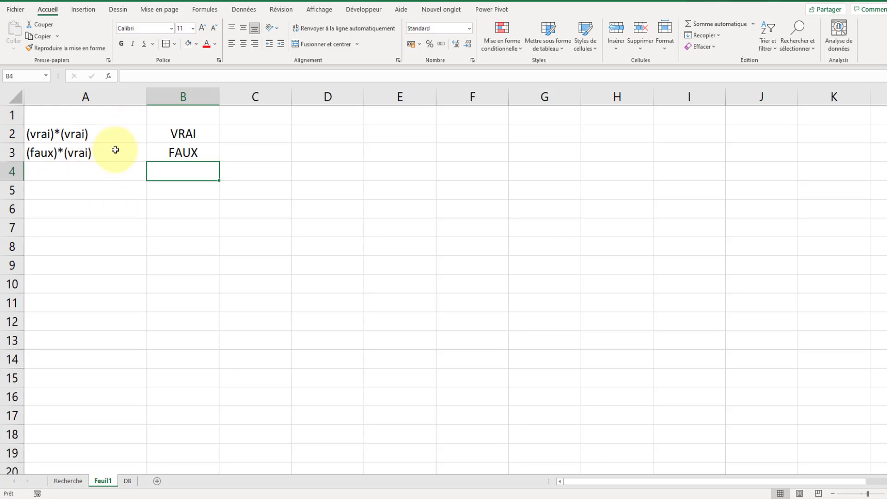
Append a third condition to A3 so it reads (faux)*(vrai)*(vrai)
{"action": "double_click", "coordinate": [113, 152]}
{"action": "type", "text": "*("}
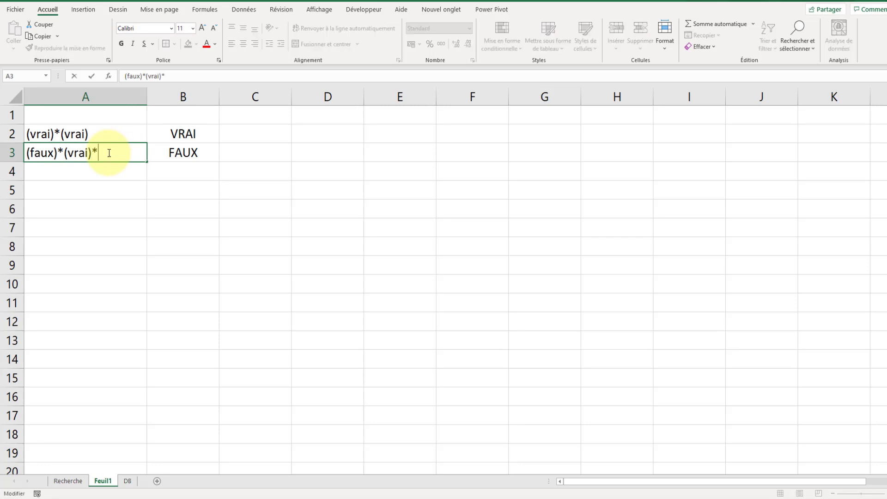
{"action": "type", "text": "vrai)"}
{"action": "key", "text": "Return"}
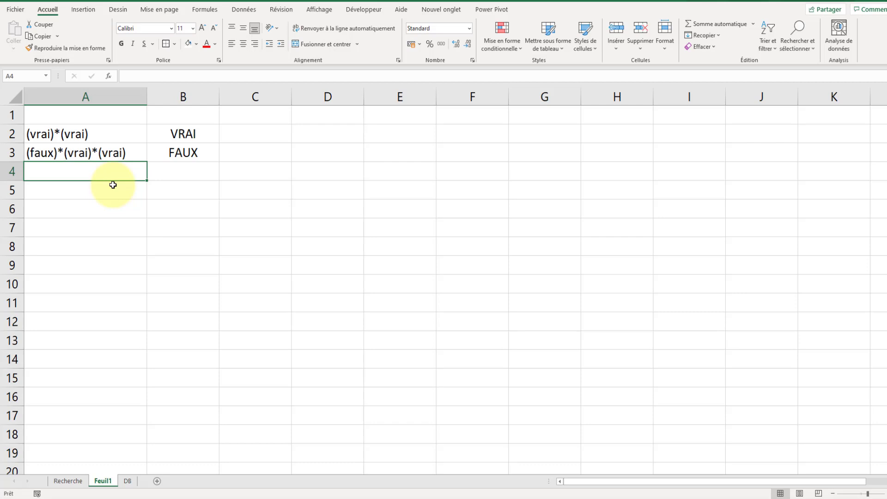
Copy the expressions in A2:A3 to A4:A5 and change A4 to (vrai)+(vrai)
{"action": "left_click_drag", "start_coordinate": [112, 133], "coordinate": [119, 157]}
{"action": "key", "text": "ctrl+c"}
{"action": "left_click", "coordinate": [106, 175]}
{"action": "key", "text": "ctrl+v"}
{"action": "double_click", "coordinate": [54, 172]}
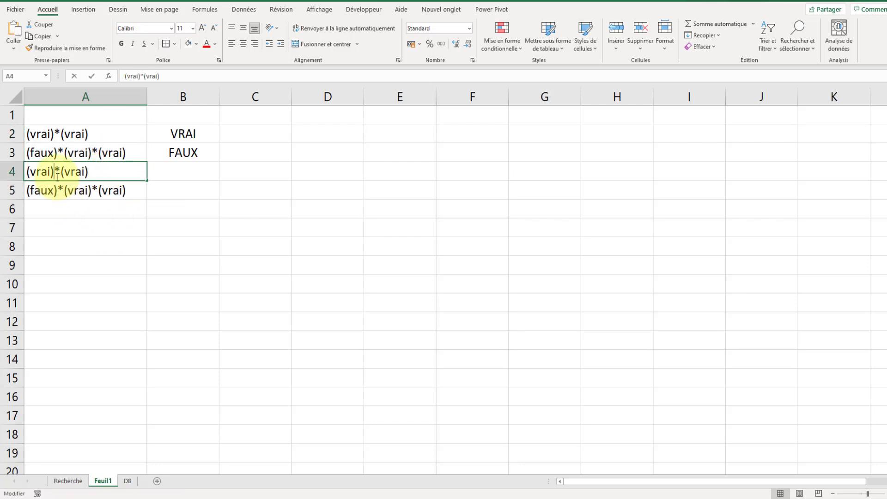
{"action": "key", "text": "Delete"}
{"action": "type", "text": "+"}
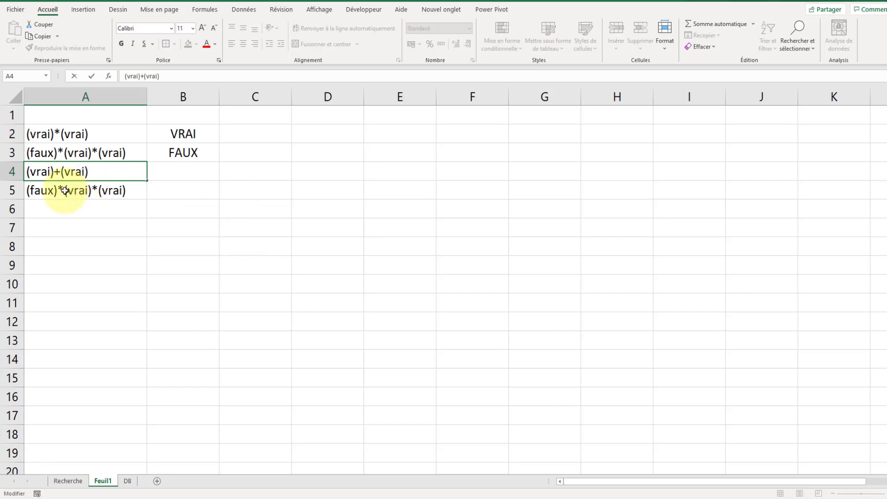
Replace both multiplication signs in A5 with plus signs so it reads (faux)+(vrai)+(vrai)
{"action": "left_click", "coordinate": [85, 188]}
{"action": "double_click", "coordinate": [89, 199]}
{"action": "key", "text": "Delete"}
{"action": "type", "text": "+"}
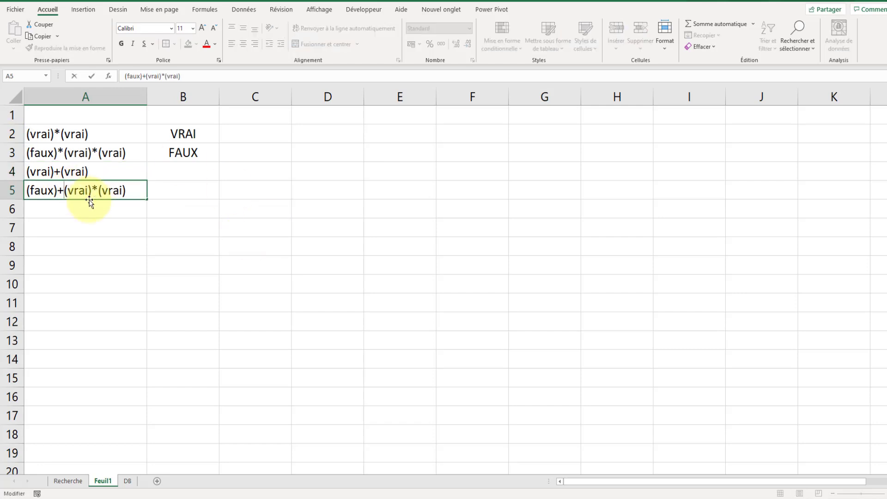
{"action": "left_click", "coordinate": [95, 190]}
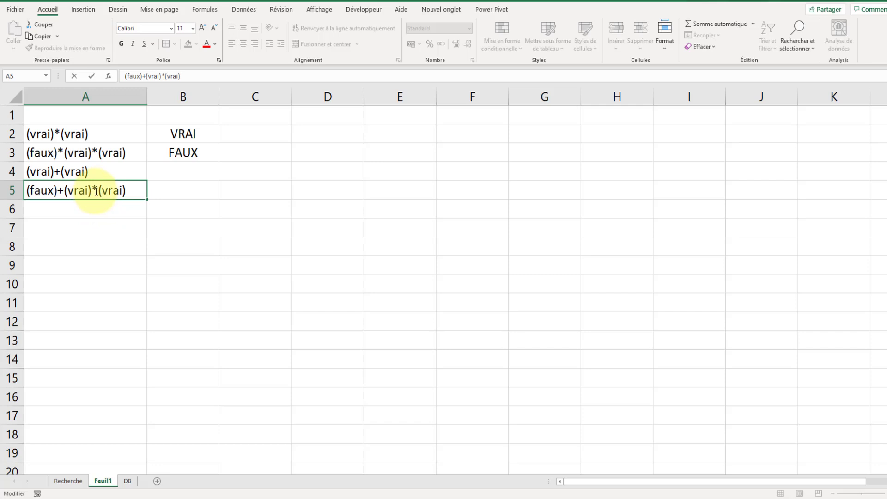
{"action": "key", "text": "BackSpace"}
{"action": "type", "text": "+"}
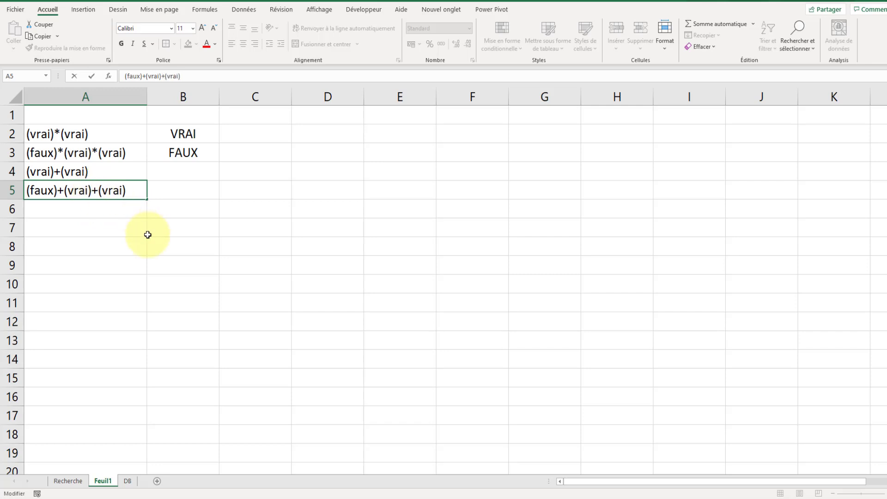
Enter vrai in B4 and B5 as the results of the two addition expressions
{"action": "left_click", "coordinate": [185, 174]}
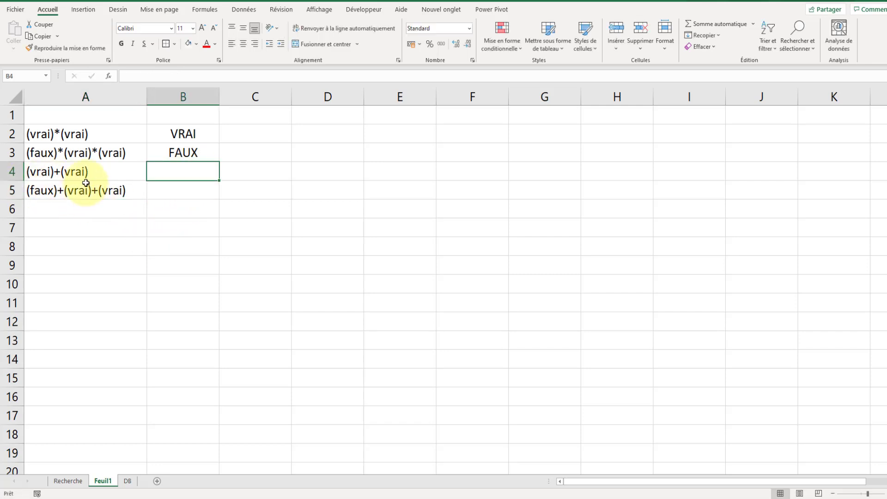
{"action": "type", "text": "vrai"}
{"action": "key", "text": "Return"}
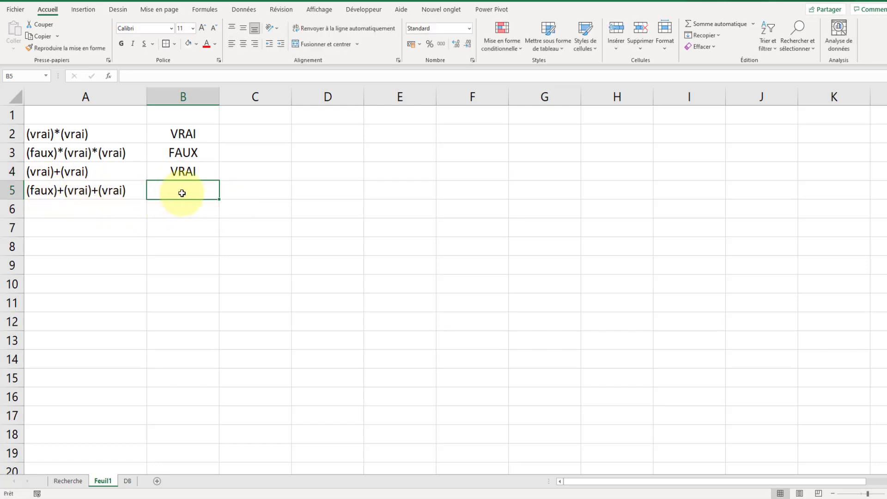
{"action": "type", "text": "vrai"}
{"action": "key", "text": "Return"}
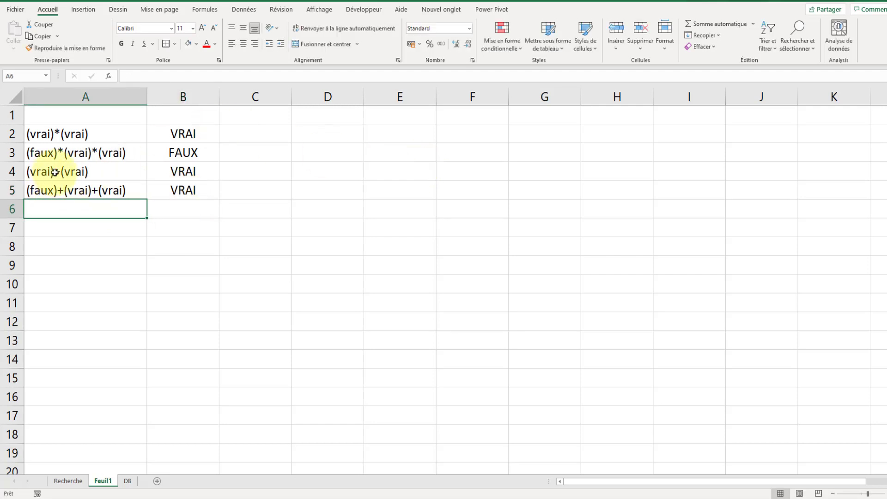
Copy the expression from A5 into A6 and change its second condition to faux
{"action": "left_click", "coordinate": [59, 189]}
{"action": "key", "text": "ctrl+c"}
{"action": "left_click", "coordinate": [64, 207]}
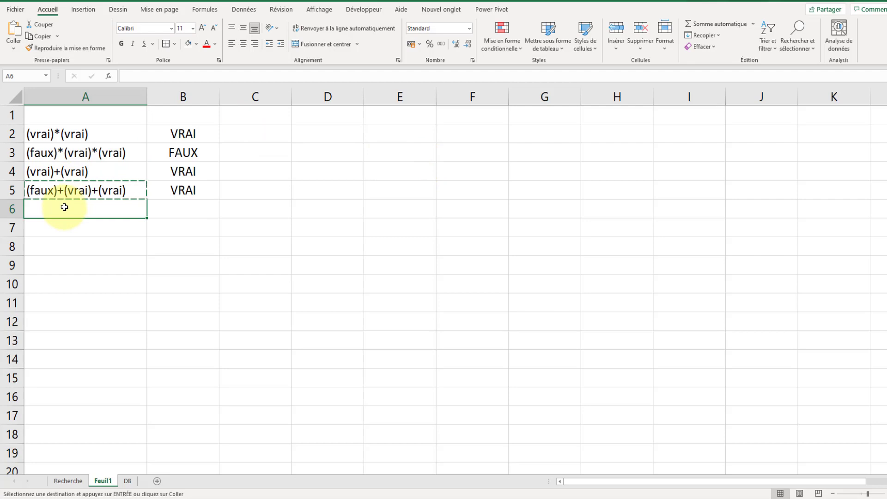
{"action": "key", "text": "ctrl+v"}
{"action": "left_click", "coordinate": [204, 210]}
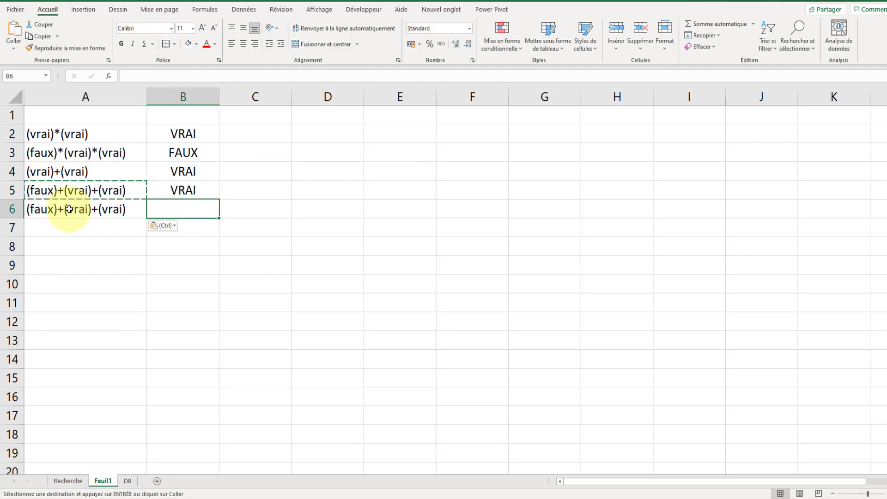
{"action": "double_click", "coordinate": [72, 210]}
{"action": "left_click_drag", "start_coordinate": [85, 210], "coordinate": [88, 210]}
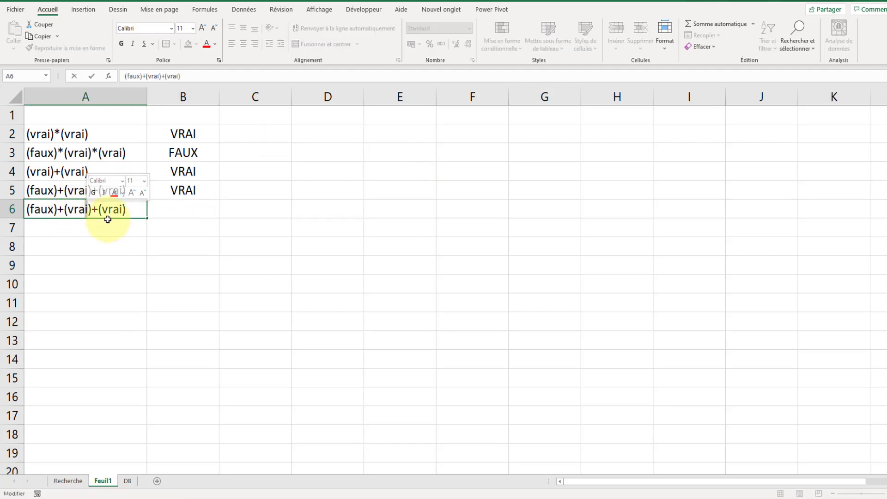
{"action": "key", "text": "BackSpace"}
{"action": "key", "text": "BackSpace"}
{"action": "key", "text": "BackSpace"}
{"action": "key", "text": "BackSpace"}
{"action": "type", "text": "faux)+"}
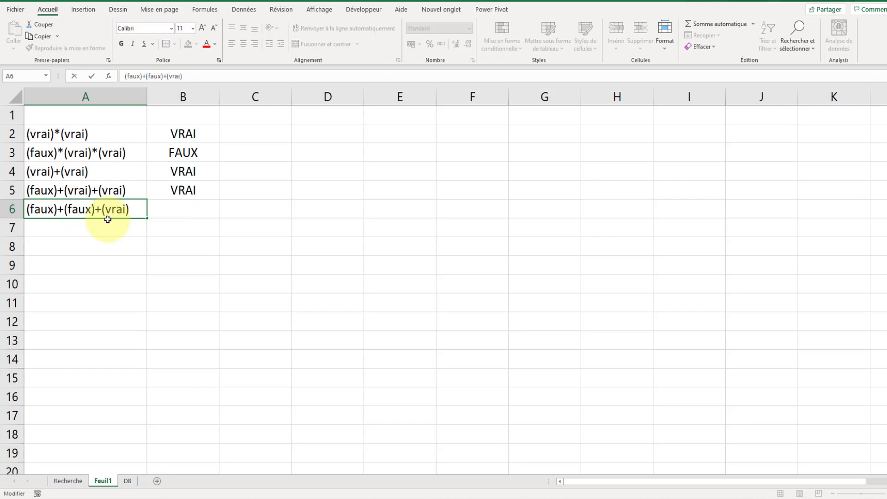
Change the third condition in A6 to faux and enter faux as its result in B6
{"action": "key", "text": "BackSpace"}
{"action": "key", "text": "BackSpace"}
{"action": "key", "text": "BackSpace"}
{"action": "key", "text": "BackSpace"}
{"action": "type", "text": "faux"}
{"action": "key", "text": "Tab"}
{"action": "type", "text": "f"}
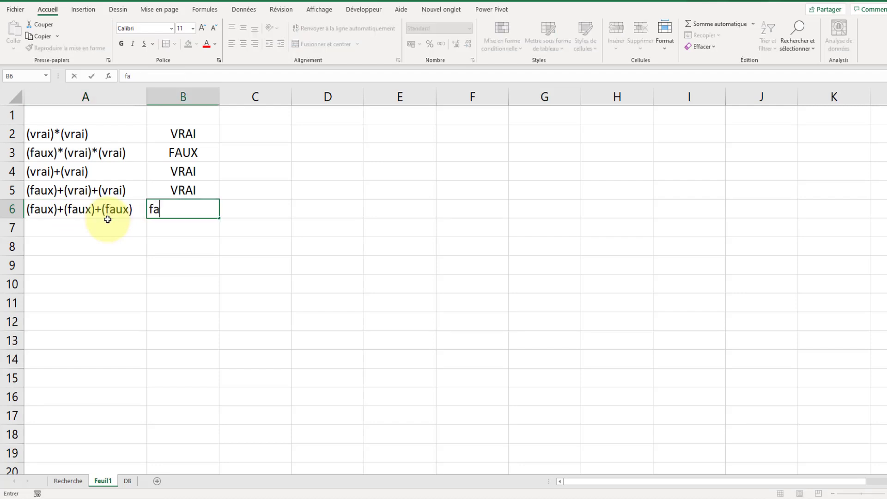
{"action": "type", "text": "aux"}
{"action": "key", "text": "Return"}
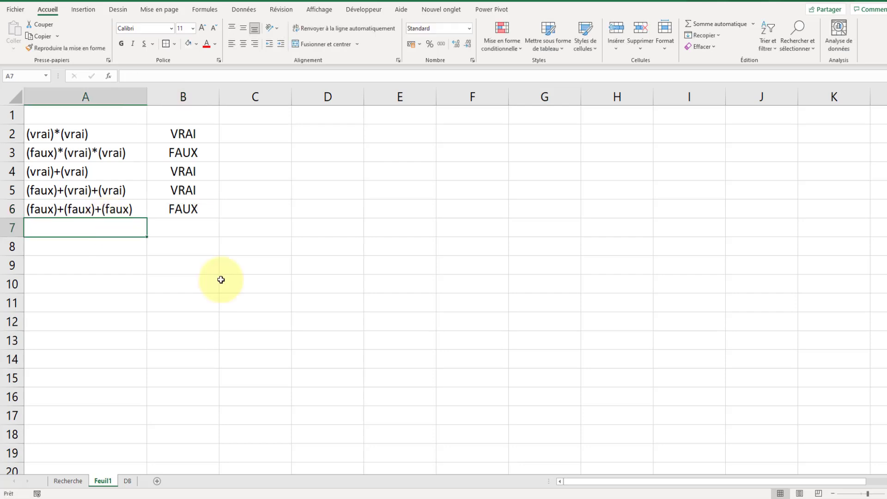
{"action": "left_click", "coordinate": [472, 304]}
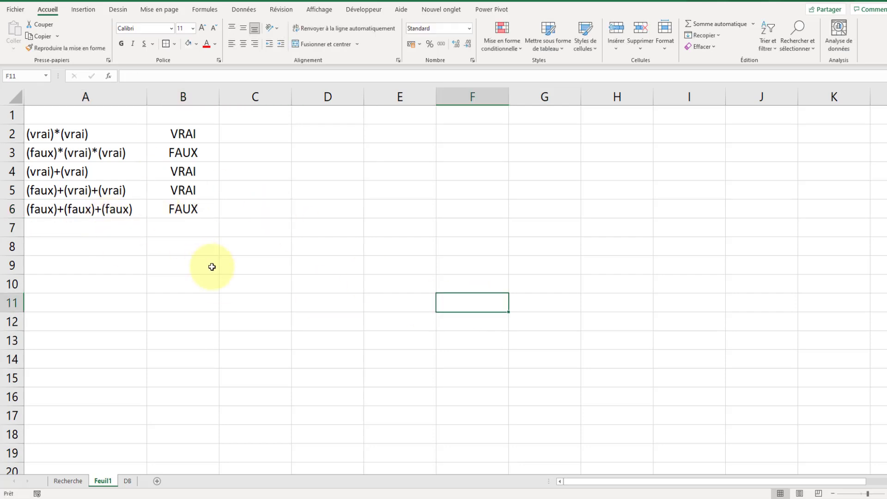
On the Recherche sheet, make the conditional formatting rule =$B5<>"" apply to =$B$6:$D$9999
{"action": "left_click", "coordinate": [73, 476]}
{"action": "left_click", "coordinate": [200, 204]}
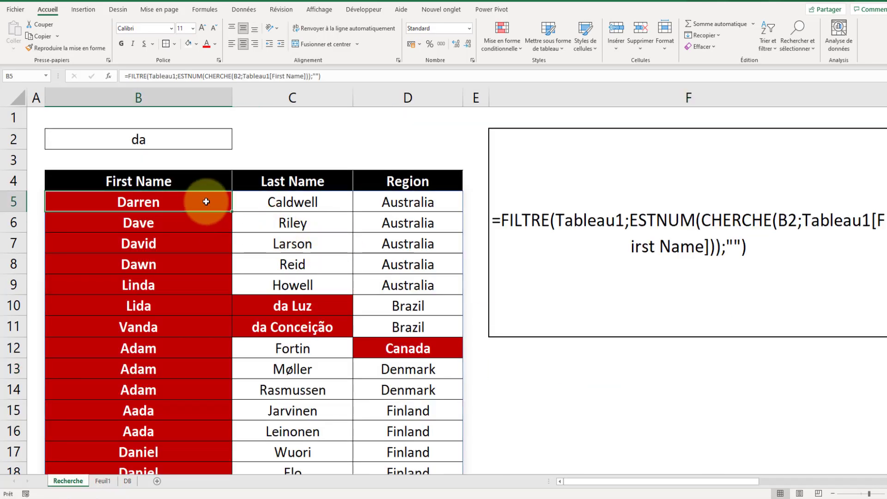
{"action": "left_click", "coordinate": [501, 42]}
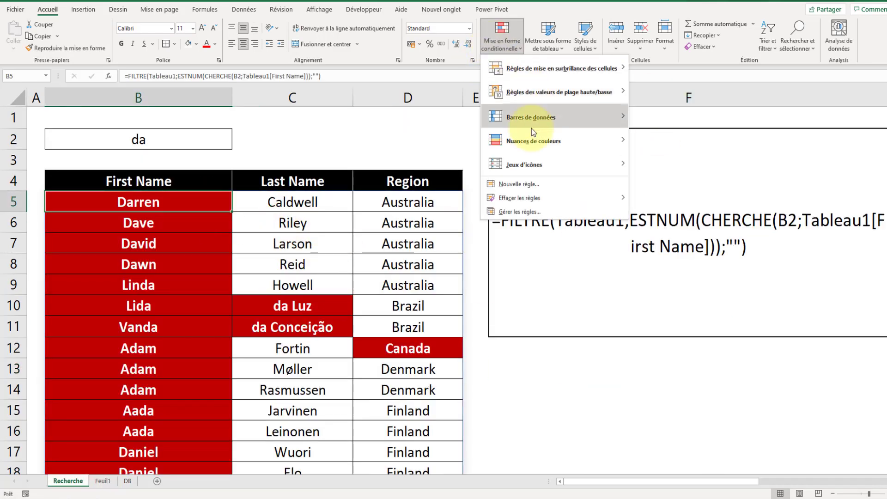
{"action": "left_click", "coordinate": [523, 211]}
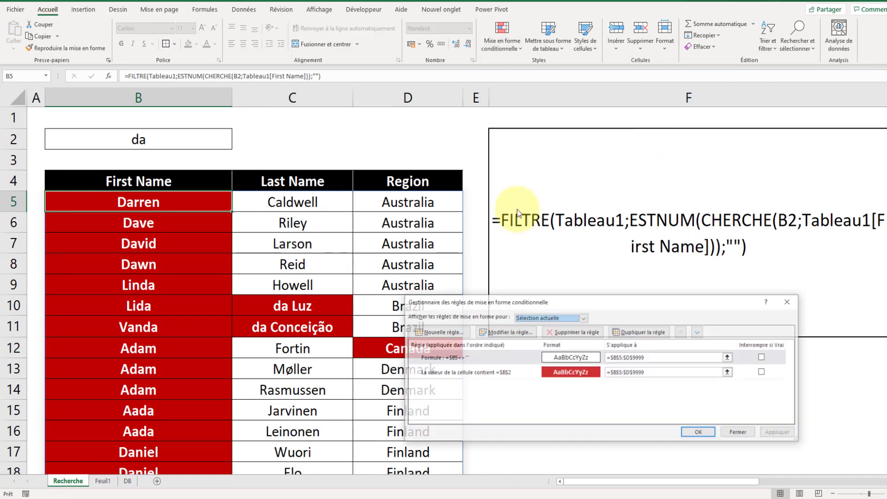
{"action": "left_click", "coordinate": [536, 358]}
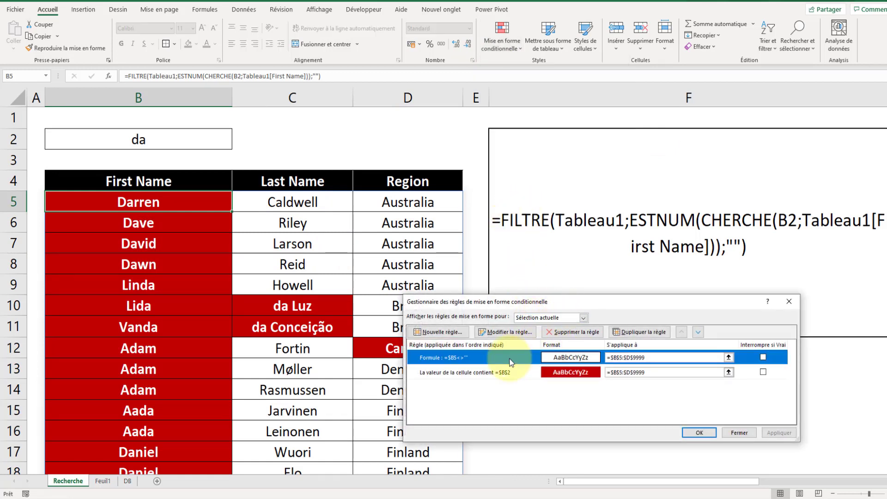
{"action": "left_click", "coordinate": [621, 357]}
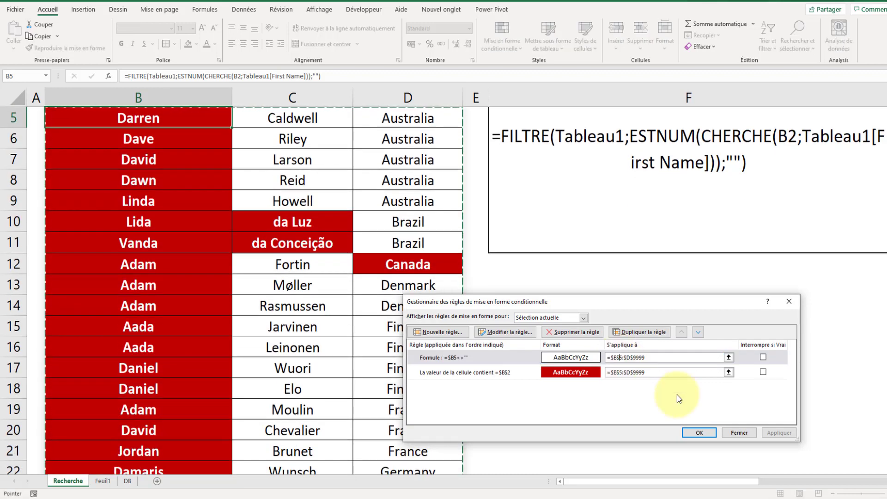
{"action": "key", "text": "BackSpace"}
{"action": "type", "text": "6"}
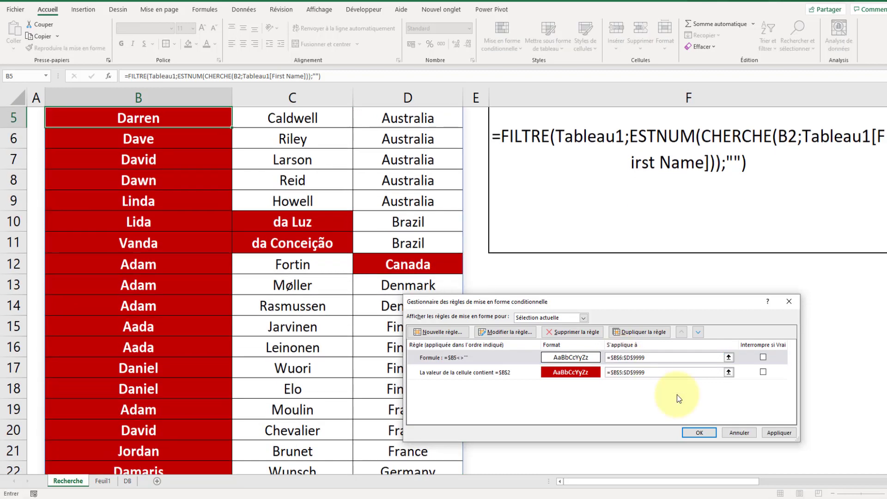
Make the red rule for cells containing =$B$2 apply to =$B$6:$D$9999 and apply the rule changes
{"action": "left_click", "coordinate": [622, 372]}
{"action": "key", "text": "BackSpace"}
{"action": "type", "text": "6"}
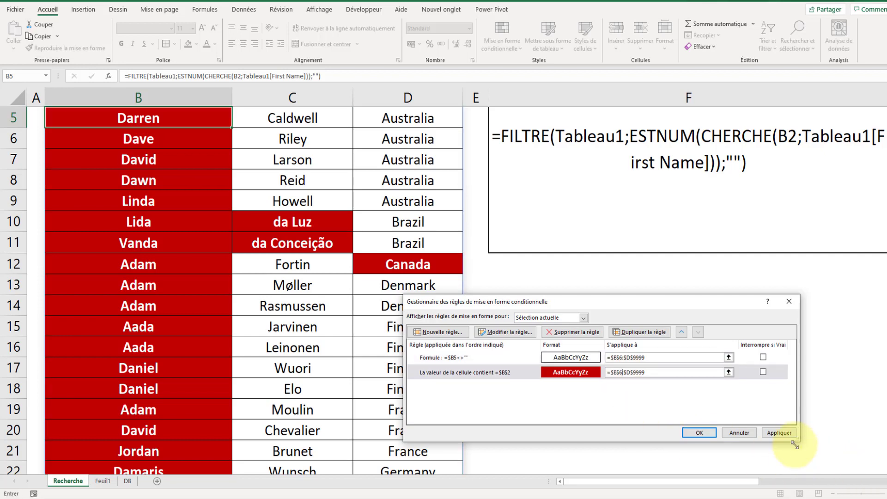
{"action": "left_click", "coordinate": [780, 432]}
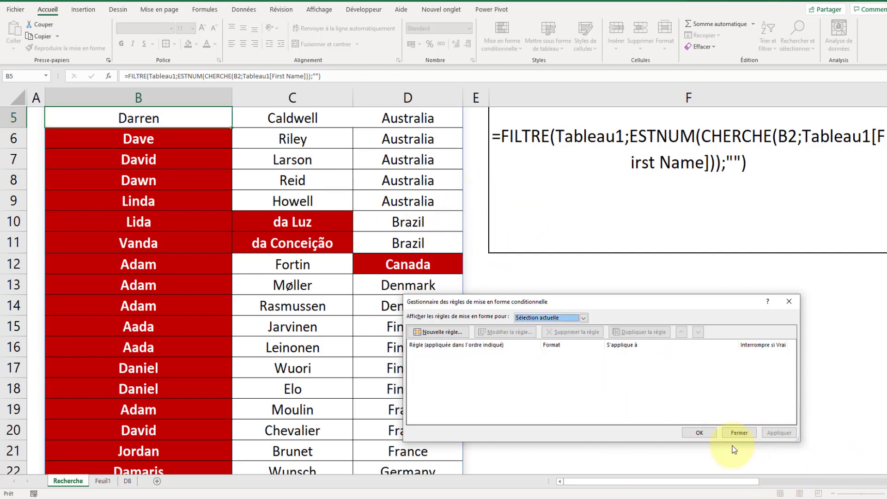
{"action": "left_click", "coordinate": [698, 431]}
{"action": "scroll", "coordinate": [182, 123], "scroll_direction": "up", "scroll_amount": 2}
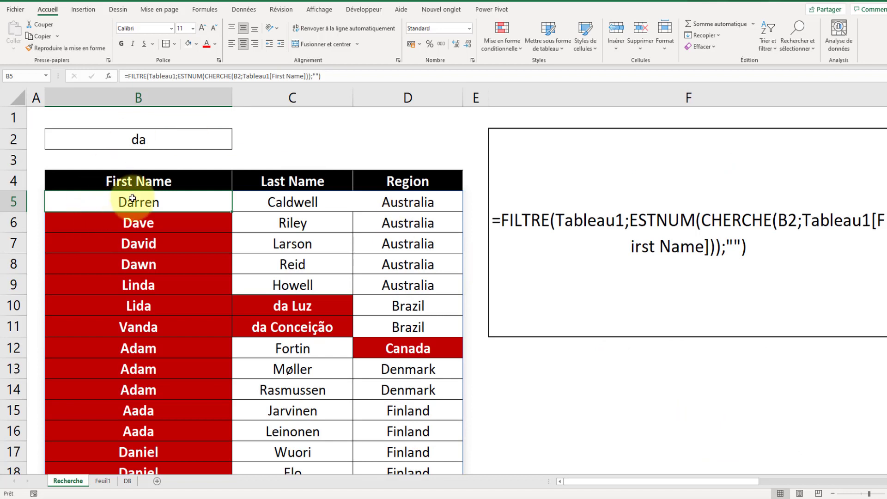
Wrap the ESTNUM(CHERCHE(B2;Tableau1[First Name])) condition of the FILTRE formula in B5 in its own parentheses
{"action": "double_click", "coordinate": [173, 200]}
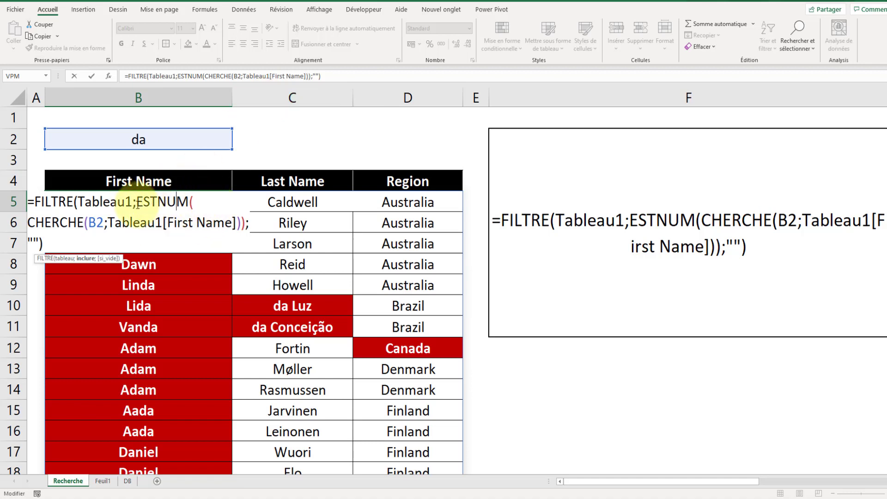
{"action": "left_click", "coordinate": [138, 202]}
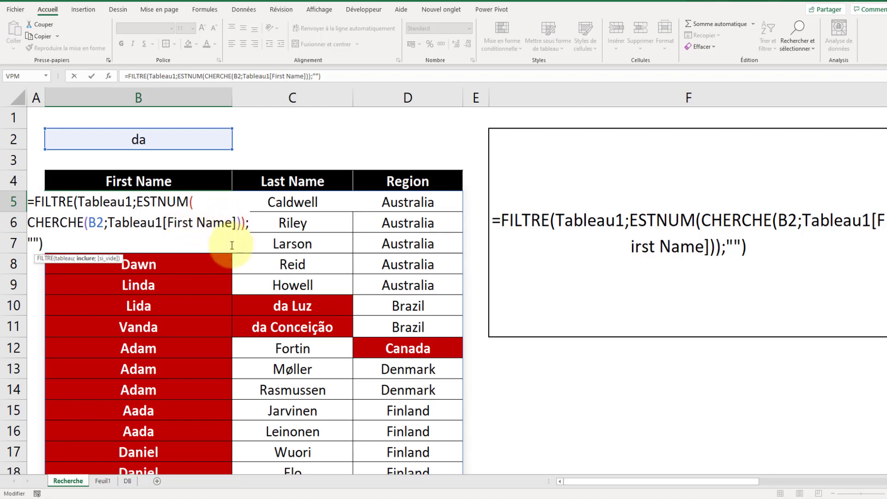
{"action": "type", "text": "("}
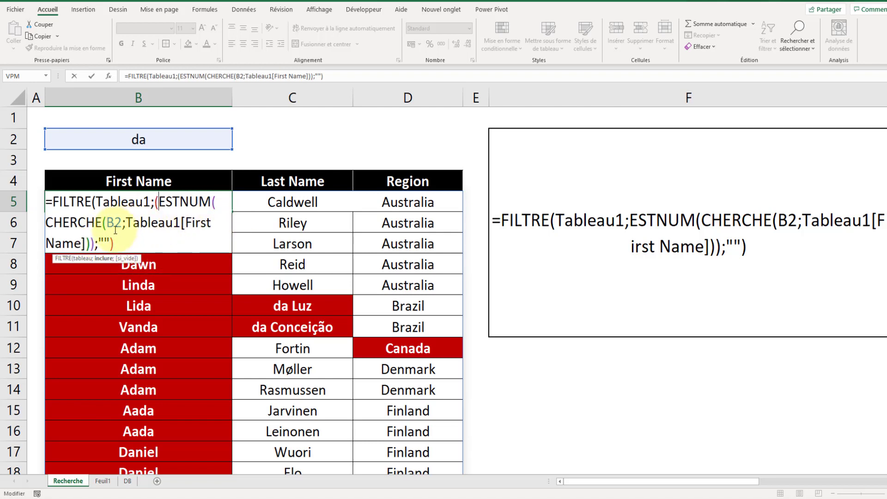
{"action": "left_click", "coordinate": [95, 243]}
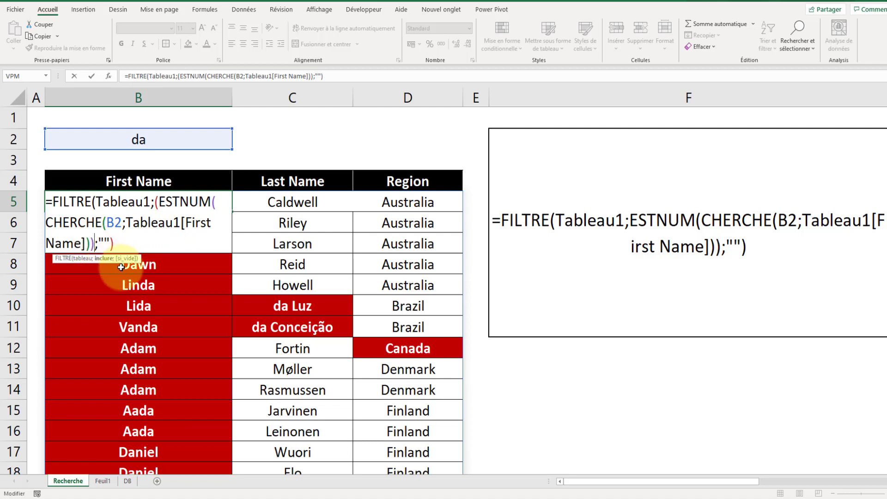
{"action": "type", "text": ")"}
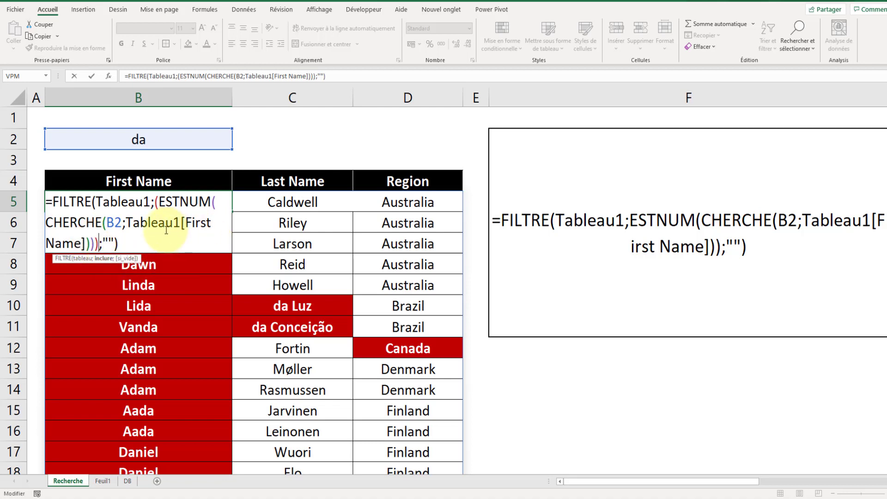
In the B5 formula, append two copies of the parenthesised ESTNUM(CHERCHE(...)) condition, joining the three conditions with the * operator
{"action": "left_click", "coordinate": [156, 202]}
{"action": "left_click_drag", "start_coordinate": [156, 202], "coordinate": [104, 252]}
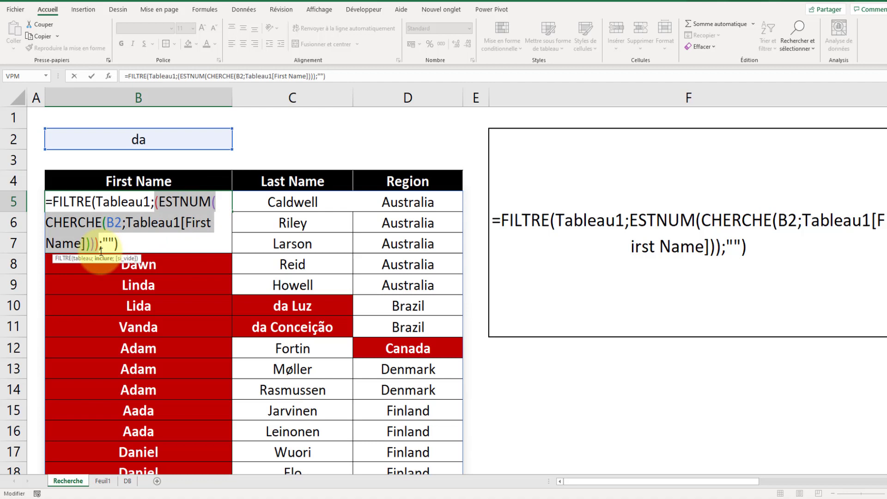
{"action": "key", "text": "ctrl+c"}
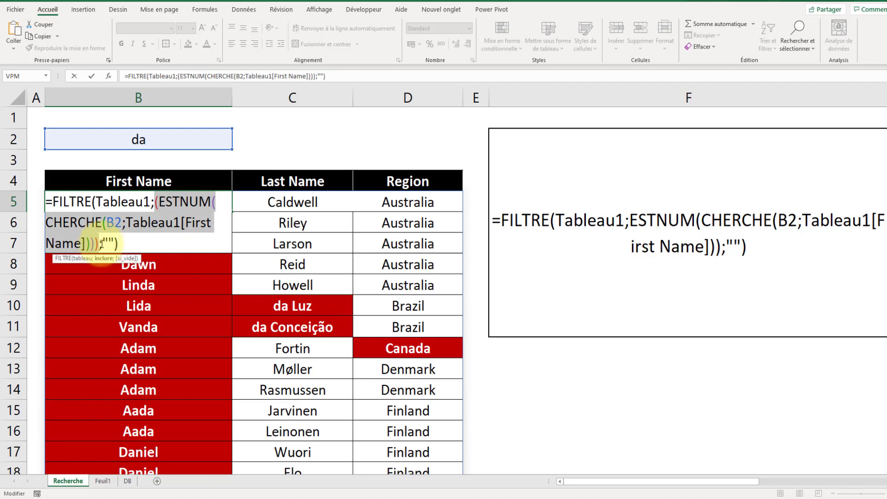
{"action": "left_click", "coordinate": [100, 244]}
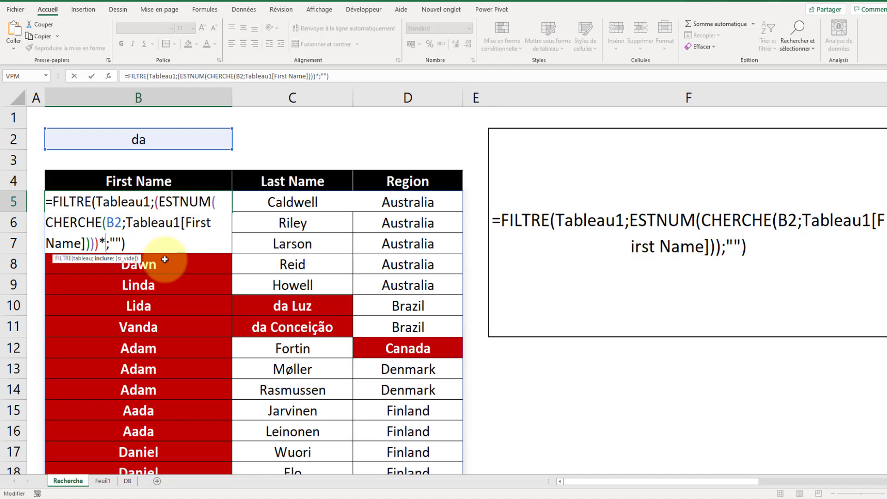
{"action": "type", "text": "*"}
{"action": "key", "text": "ctrl+v"}
{"action": "type", "text": "*"}
{"action": "key", "text": "ctrl+v"}
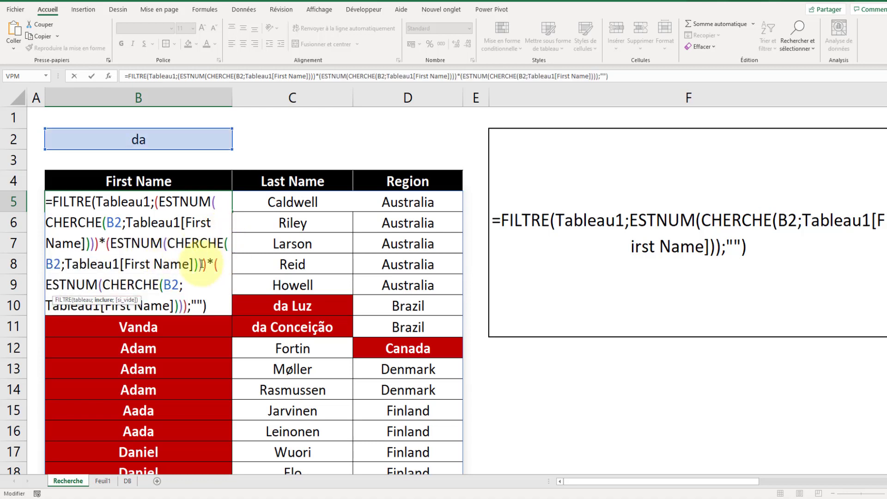
Make the second condition of the B5 formula search the Tableau1[Last Name] column
{"action": "double_click", "coordinate": [170, 265]}
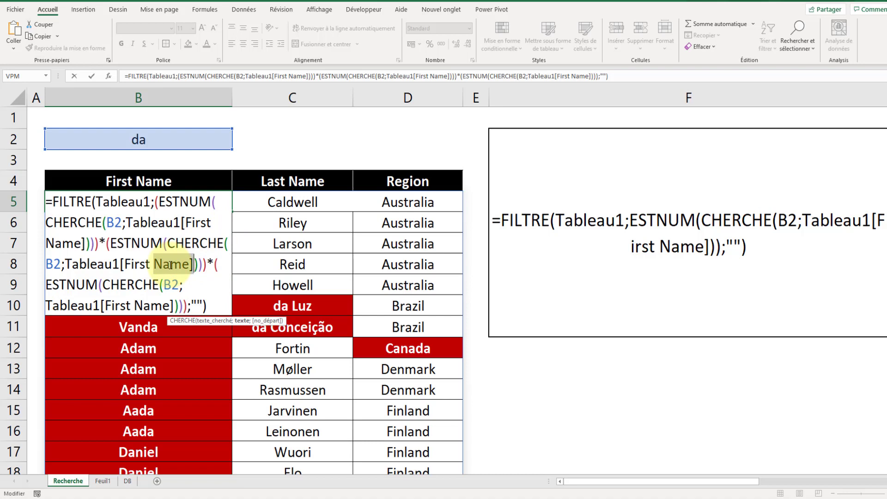
{"action": "key", "text": "Left"}
{"action": "key", "text": "BackSpace"}
{"action": "key", "text": "BackSpace"}
{"action": "key", "text": "BackSpace"}
{"action": "key", "text": "BackSpace"}
{"action": "key", "text": "BackSpace"}
{"action": "type", "text": "last"}
{"action": "key", "text": "Tab"}
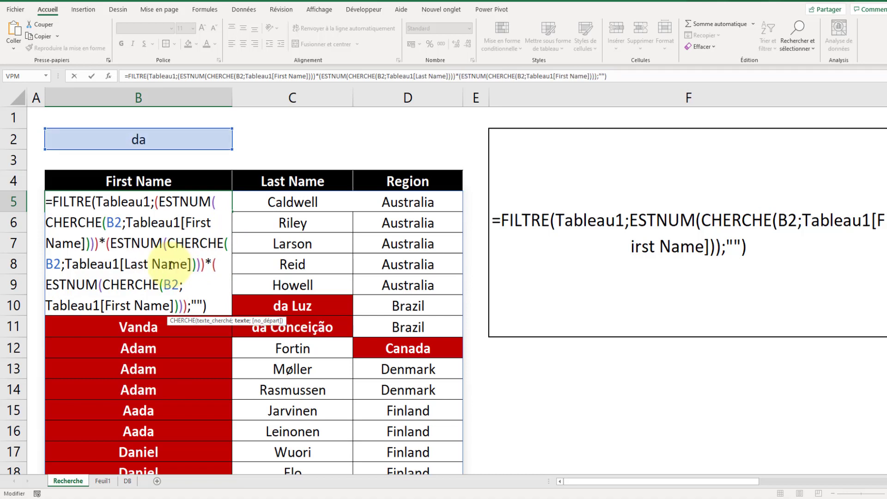
Make the third condition of the B5 formula search Tableau1[Region] and validate the formula
{"action": "left_click", "coordinate": [174, 305]}
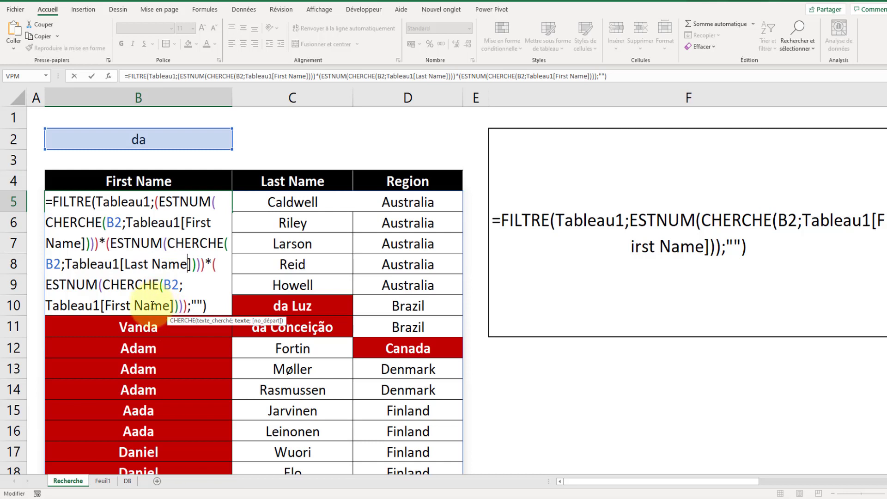
{"action": "key", "text": "BackSpace"}
{"action": "key", "text": "BackSpace"}
{"action": "key", "text": "BackSpace"}
{"action": "key", "text": "BackSpace"}
{"action": "key", "text": "BackSpace"}
{"action": "key", "text": "BackSpace"}
{"action": "key", "text": "BackSpace"}
{"action": "key", "text": "BackSpace"}
{"action": "key", "text": "BackSpace"}
{"action": "key", "text": "BackSpace"}
{"action": "key", "text": "BackSpace"}
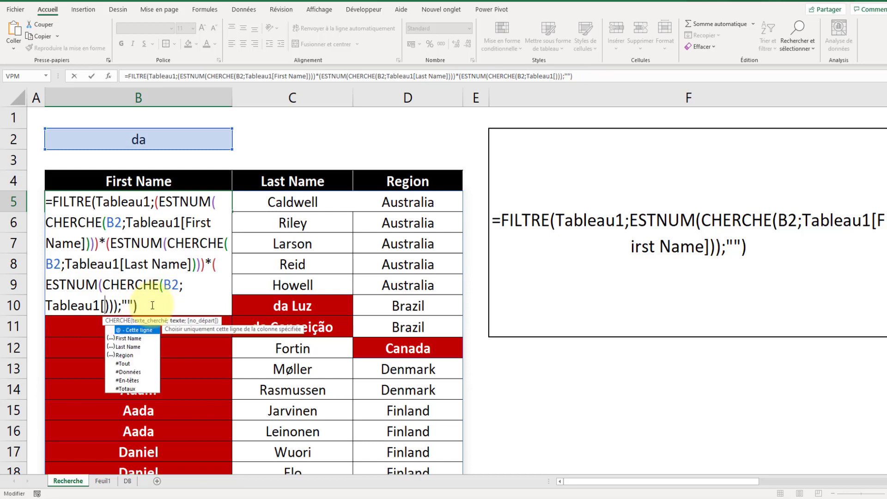
{"action": "type", "text": "reg"}
{"action": "key", "text": "Tab"}
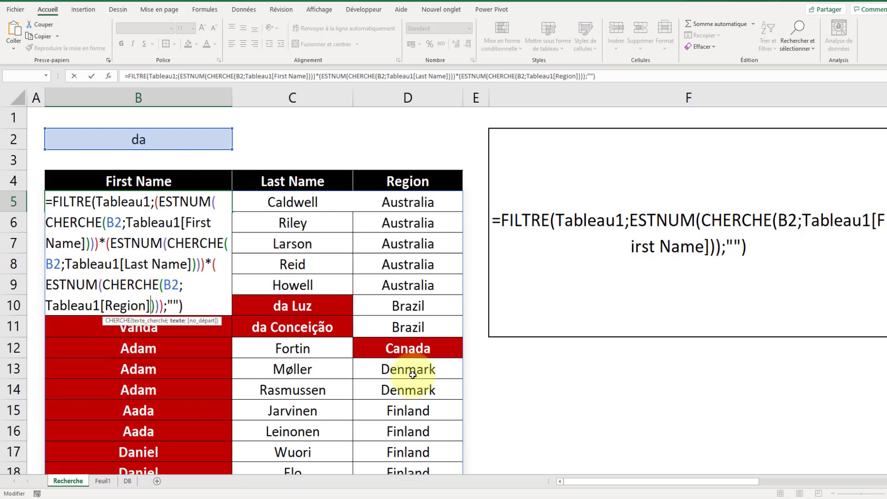
{"action": "key", "text": "Return"}
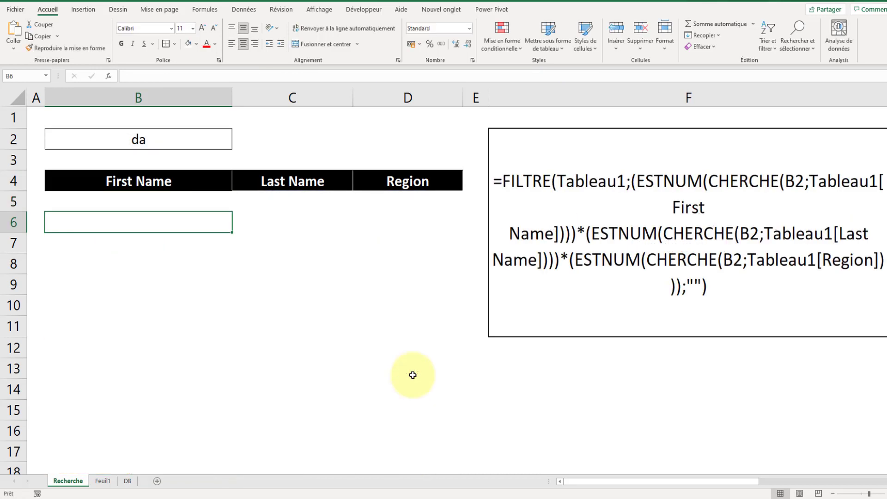
Set the search text in B2 to a
{"action": "left_click", "coordinate": [157, 139]}
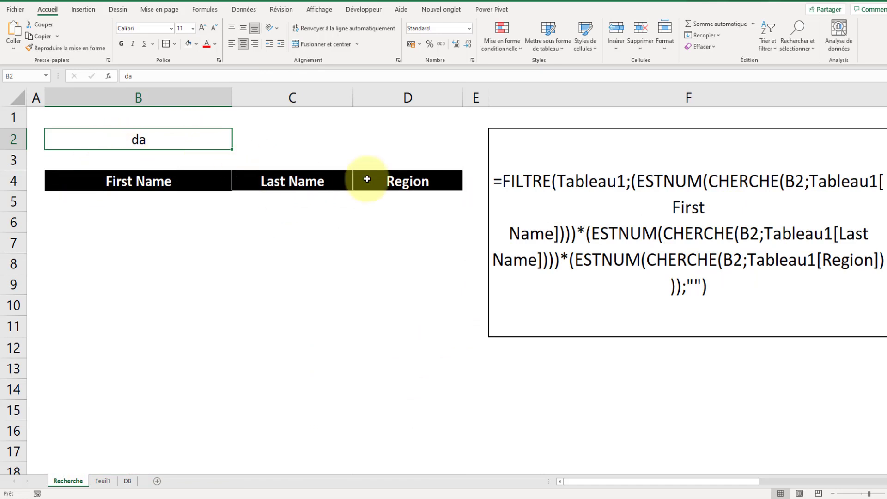
{"action": "left_click", "coordinate": [262, 133]}
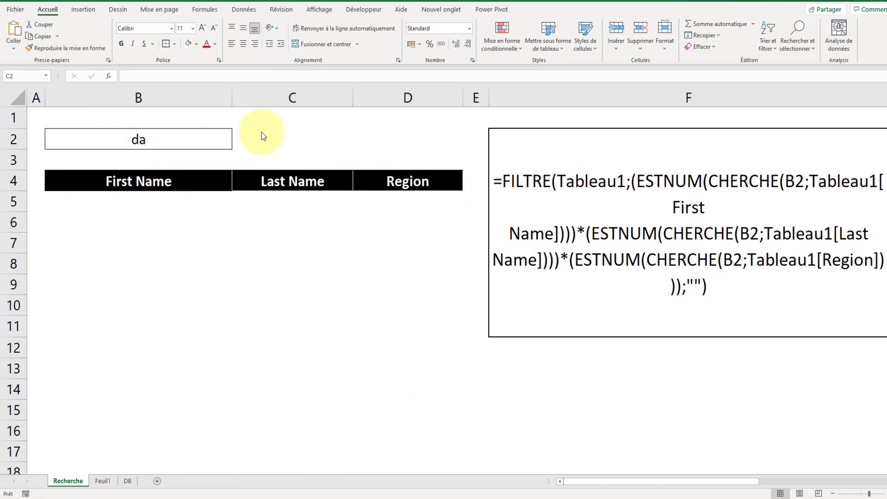
{"action": "left_click", "coordinate": [139, 140]}
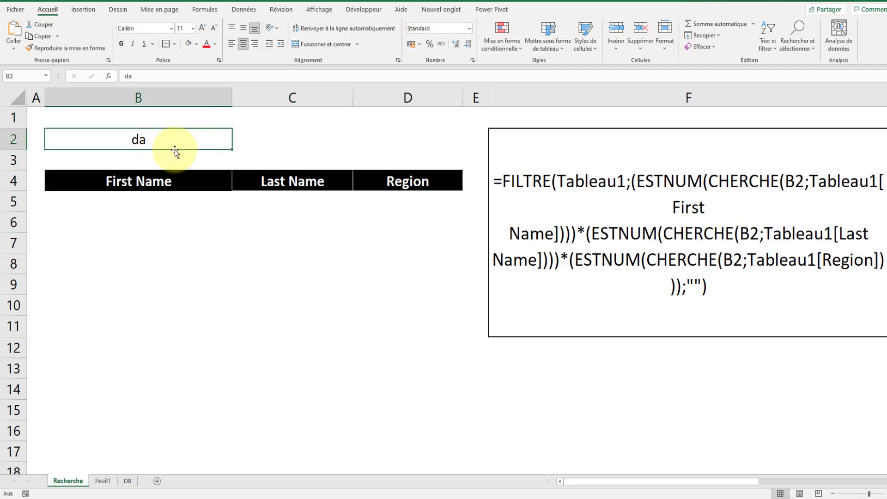
{"action": "type", "text": "a"}
{"action": "key", "text": "Return"}
{"action": "left_click", "coordinate": [323, 146]}
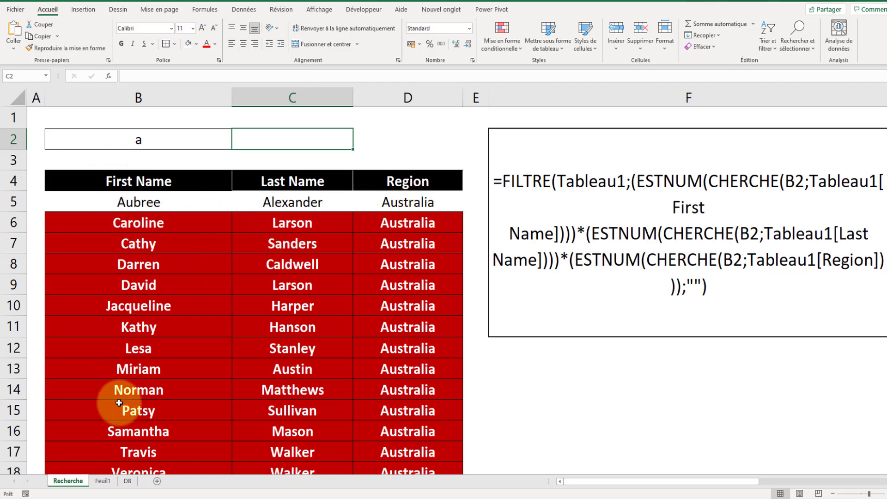
{"action": "left_click", "coordinate": [161, 144]}
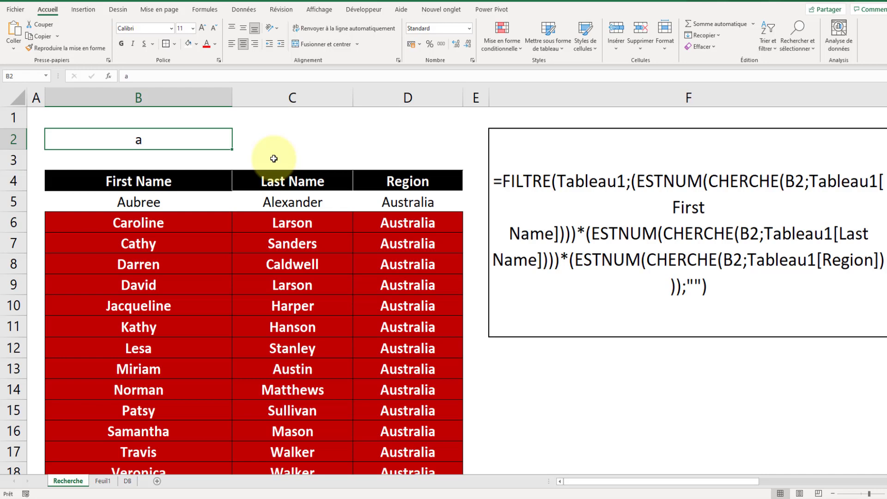
Replace both * operators between the conditions of the B5 FILTRE formula with + and validate it
{"action": "double_click", "coordinate": [110, 202]}
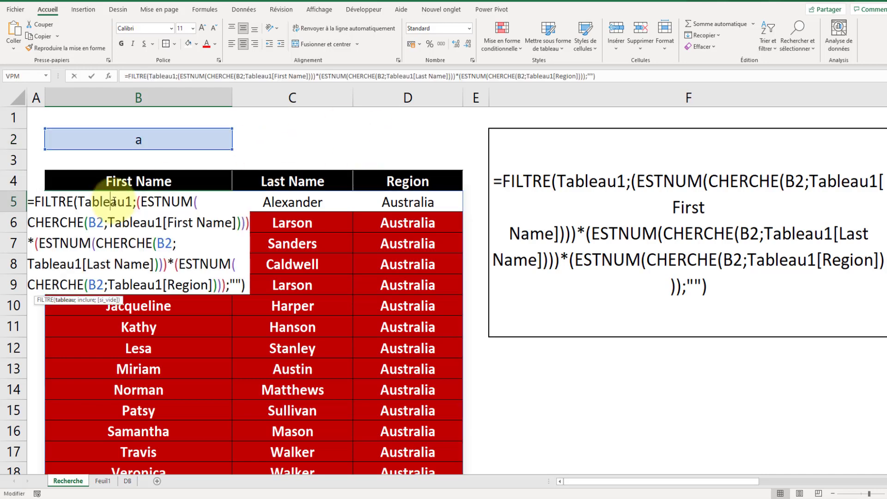
{"action": "left_click", "coordinate": [174, 264]}
{"action": "key", "text": "BackSpace"}
{"action": "type", "text": "+"}
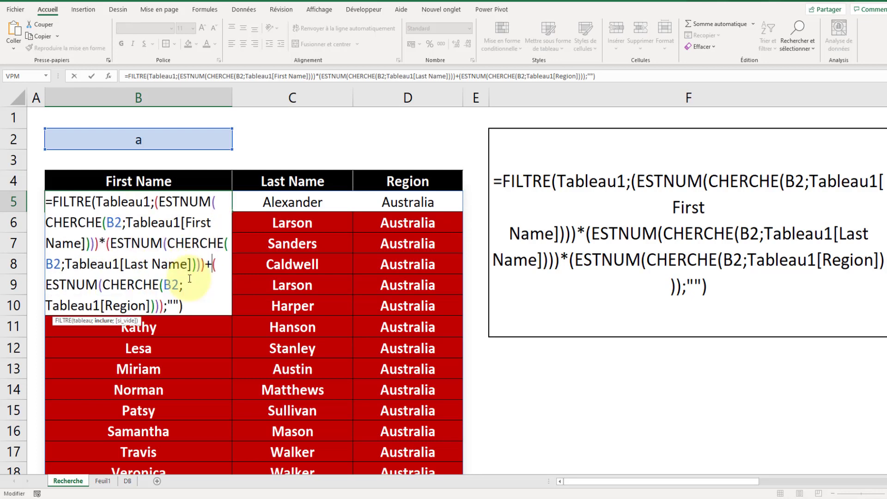
{"action": "left_click", "coordinate": [106, 243]}
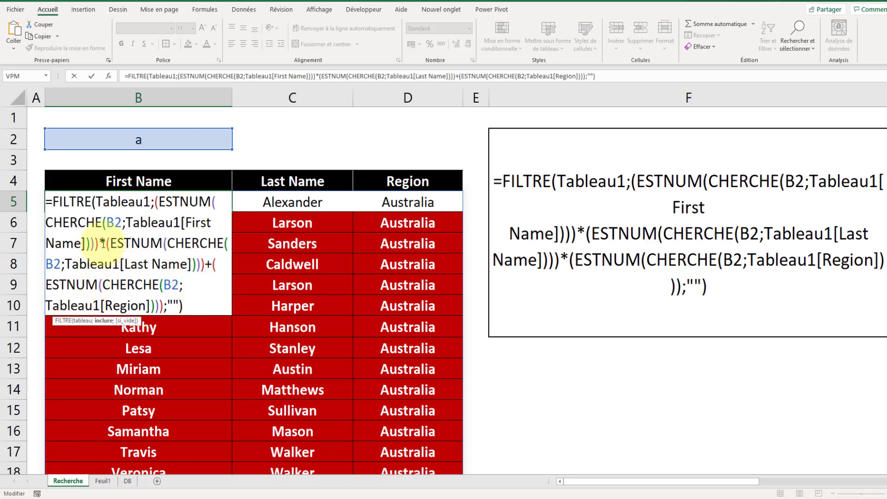
{"action": "key", "text": "BackSpace"}
{"action": "type", "text": "+"}
{"action": "key", "text": "Return"}
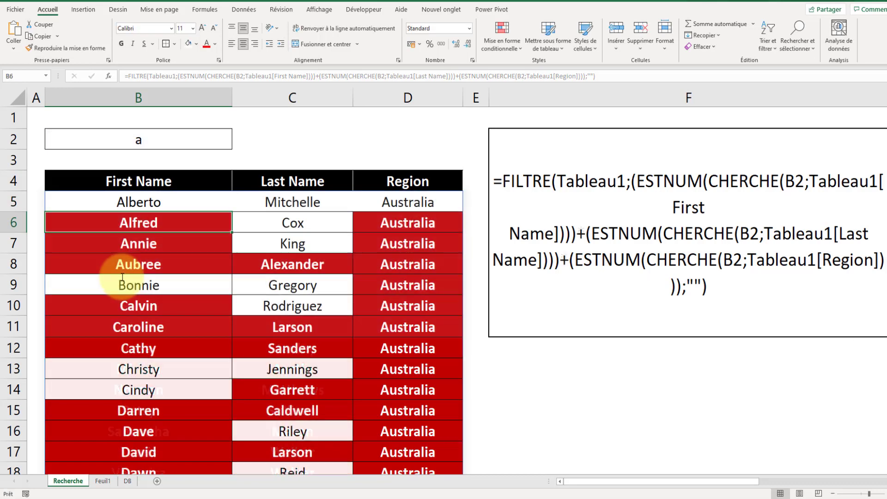
Examine the filtered results, particularly rows 6 and 13, to see which columns contain the search text
{"action": "left_click", "coordinate": [619, 372]}
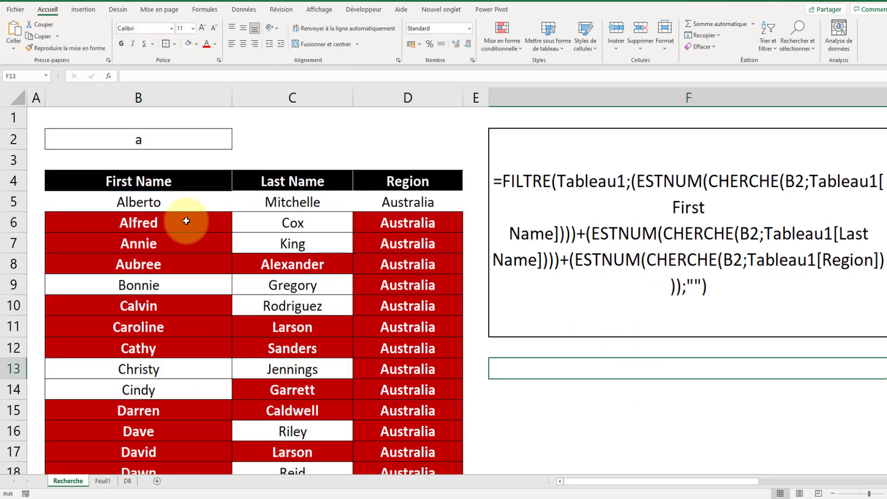
{"action": "left_click", "coordinate": [154, 223]}
{"action": "left_click", "coordinate": [330, 228]}
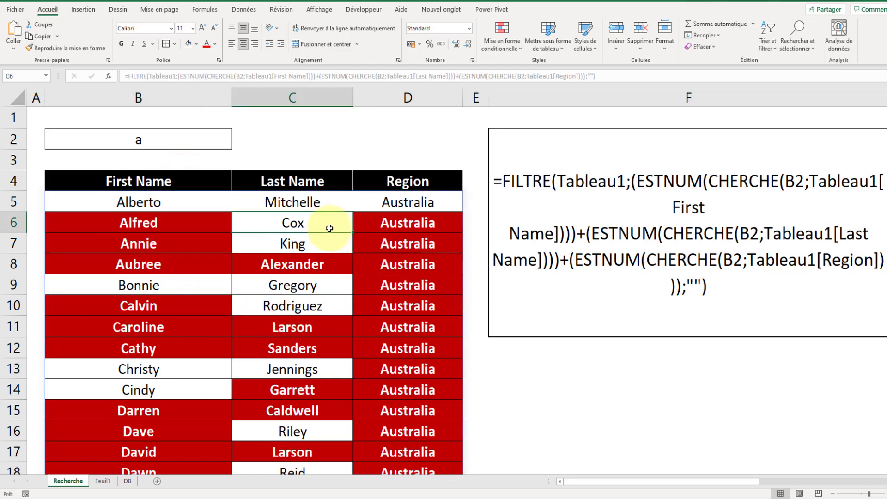
{"action": "left_click", "coordinate": [376, 224]}
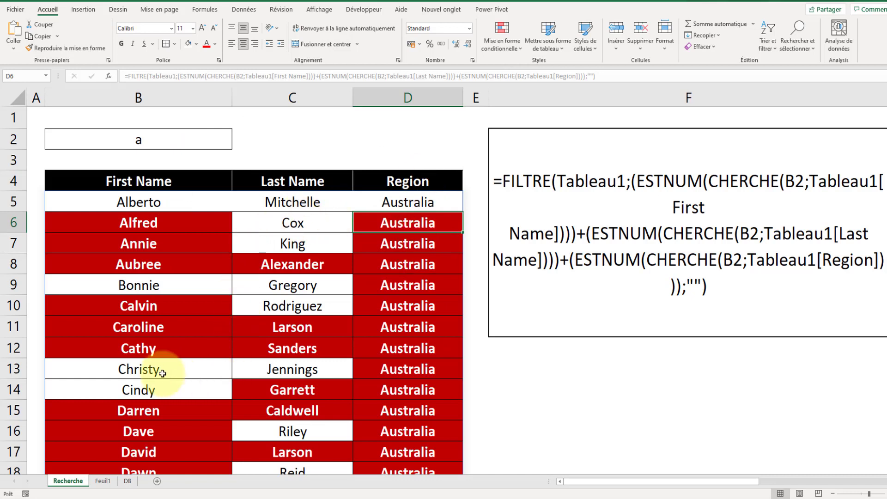
{"action": "left_click", "coordinate": [9, 372]}
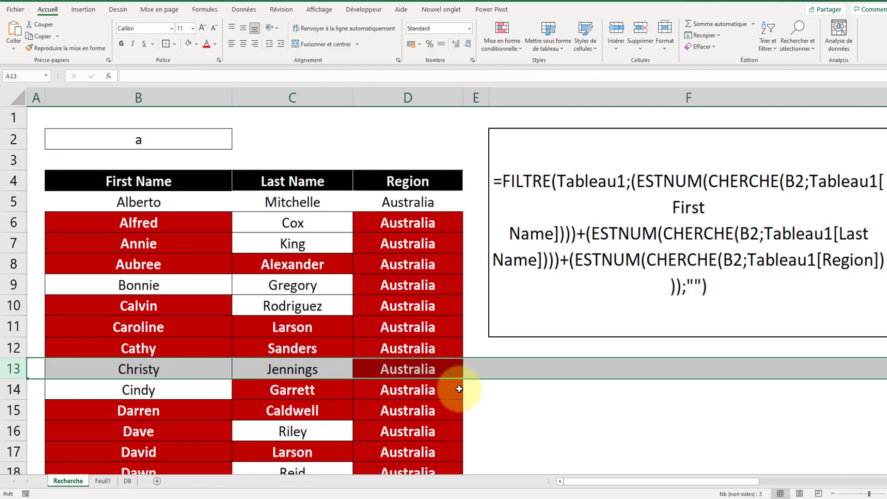
{"action": "scroll", "coordinate": [273, 402], "scroll_direction": "down", "scroll_amount": 2}
{"action": "scroll", "coordinate": [272, 402], "scroll_direction": "down", "scroll_amount": 1}
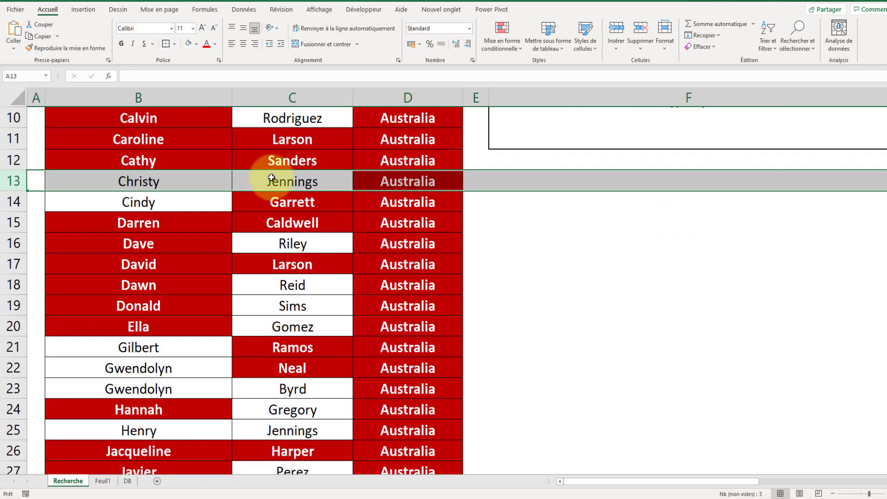
{"action": "scroll", "coordinate": [370, 328], "scroll_direction": "up", "scroll_amount": 3}
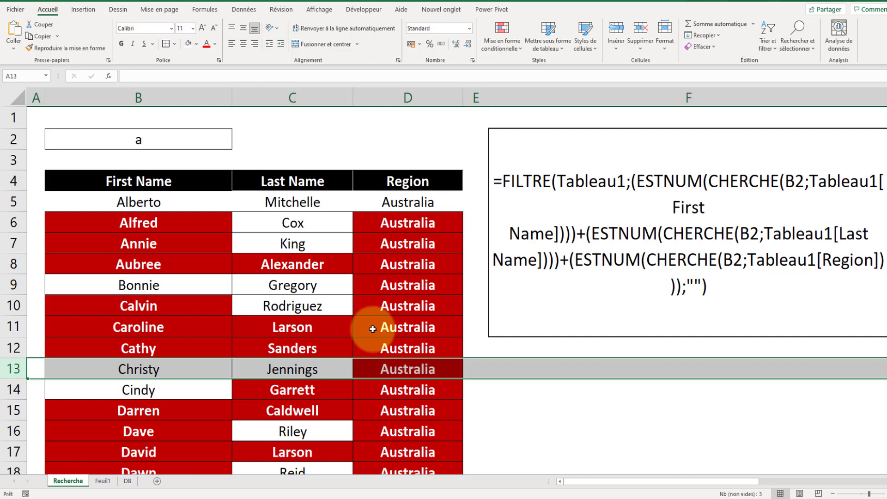
{"action": "left_click", "coordinate": [583, 407]}
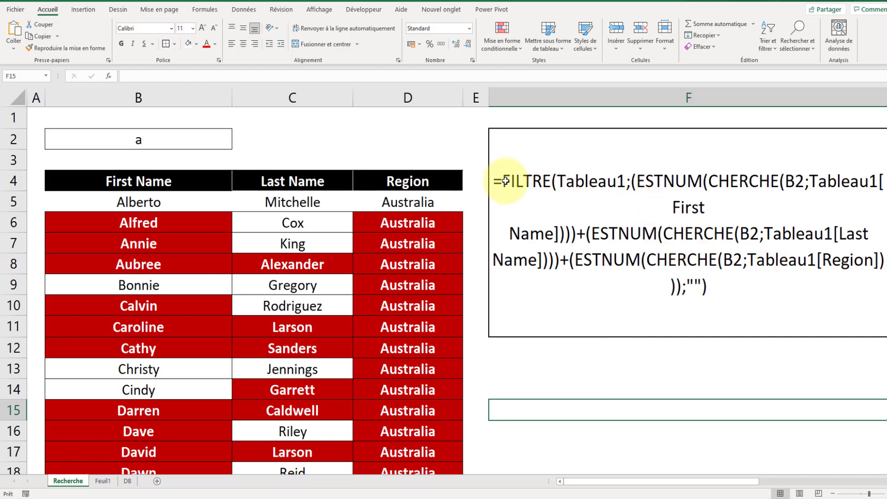
Wrap the FILTRE formula in B5 in TRIER with sort index 1 and ascending order 1
{"action": "double_click", "coordinate": [141, 202]}
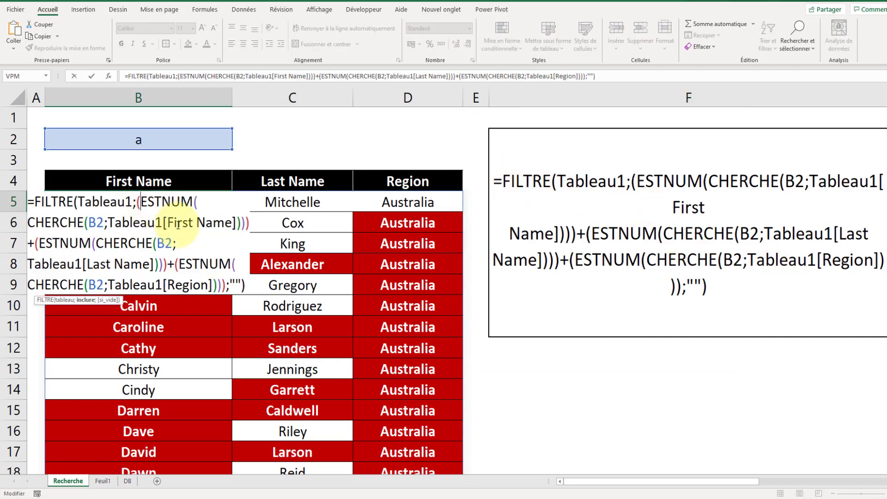
{"action": "left_click", "coordinate": [35, 202]}
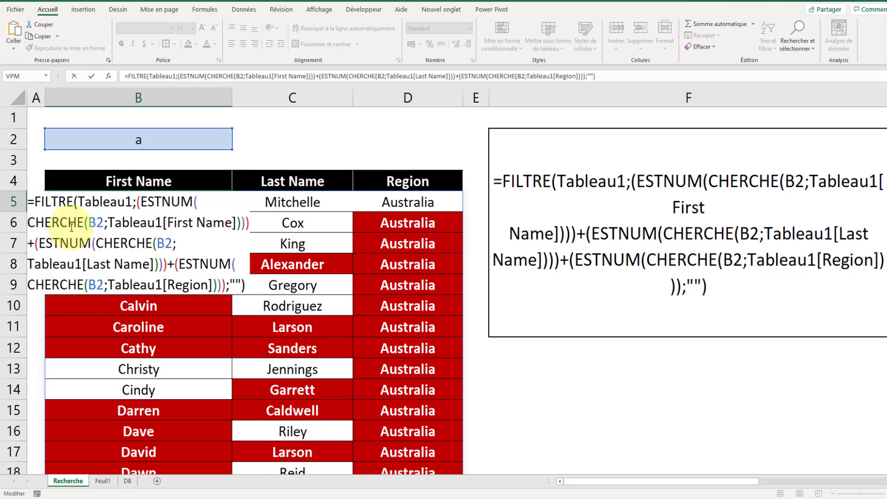
{"action": "type", "text": "trie"}
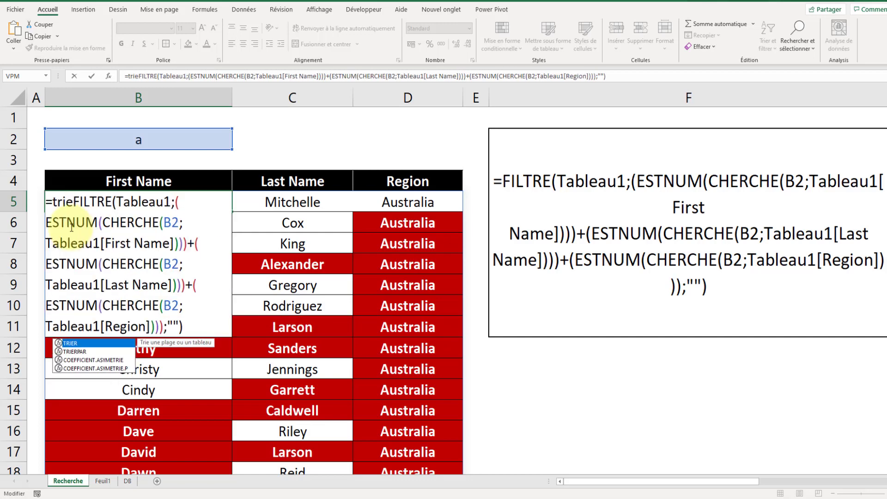
{"action": "key", "text": "Tab"}
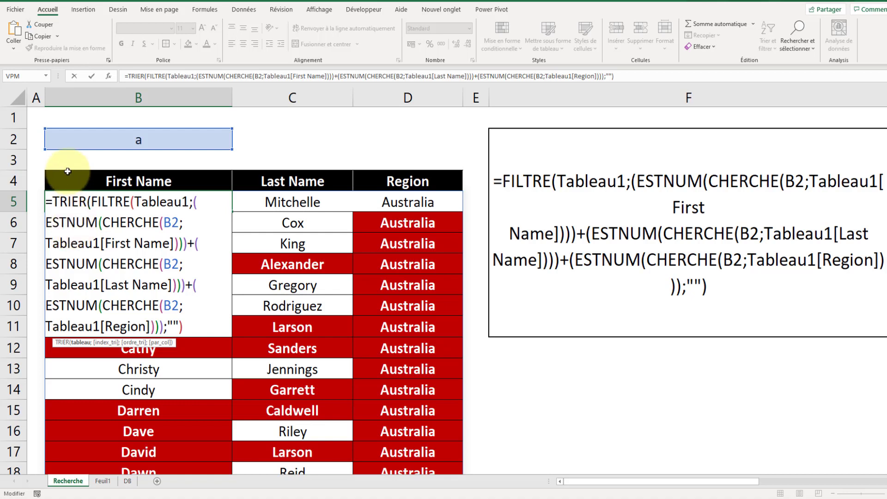
{"action": "left_click", "coordinate": [195, 332]}
{"action": "type", "text": ";1;"}
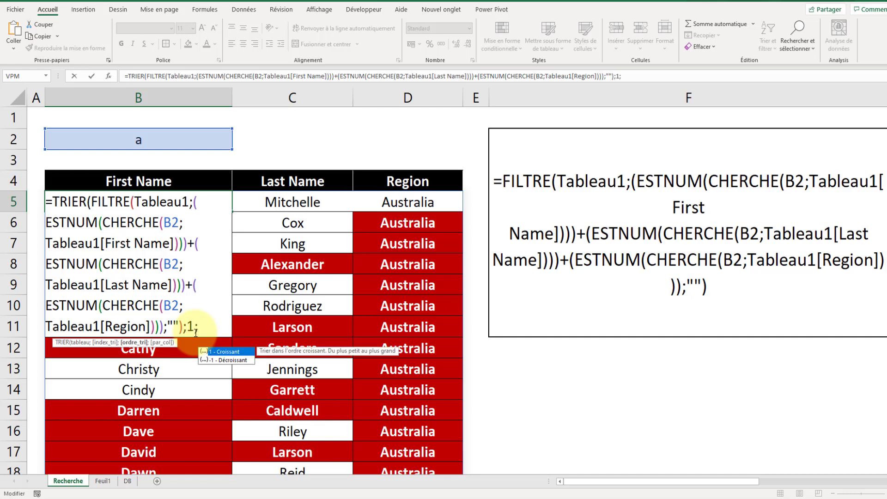
{"action": "type", "text": "1)"}
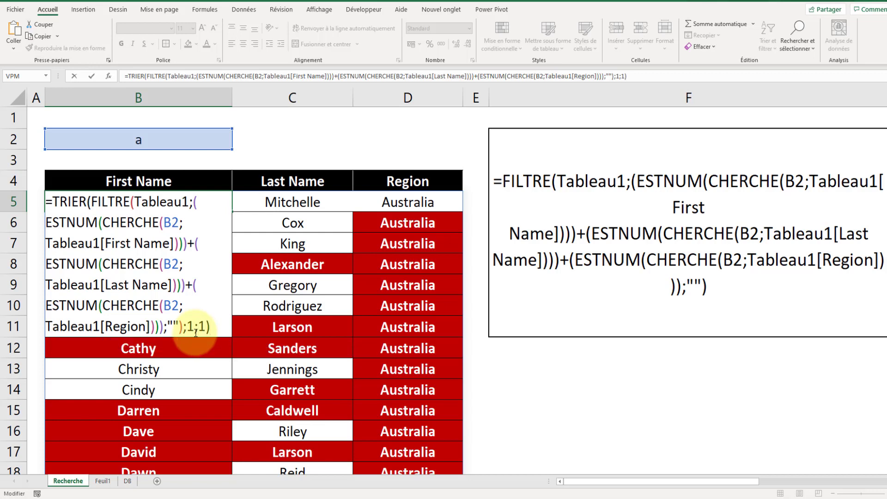
{"action": "key", "text": "Return"}
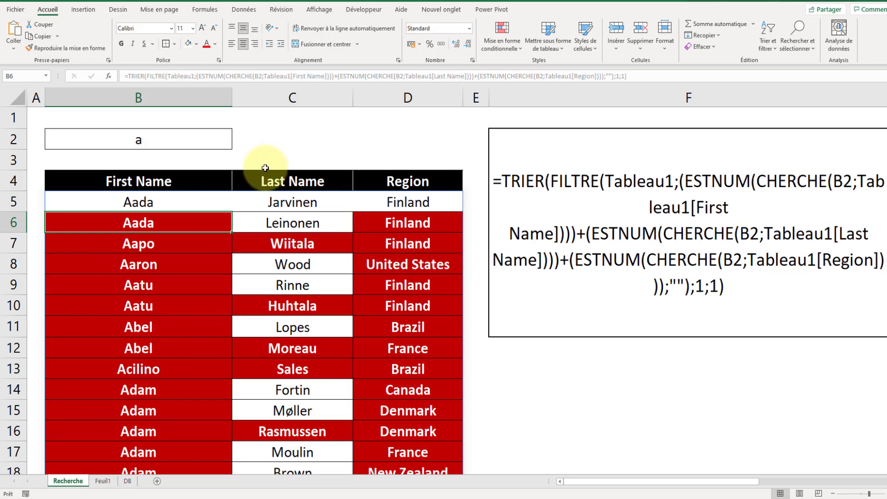
{"action": "scroll", "coordinate": [134, 198], "scroll_direction": "down", "scroll_amount": 1}
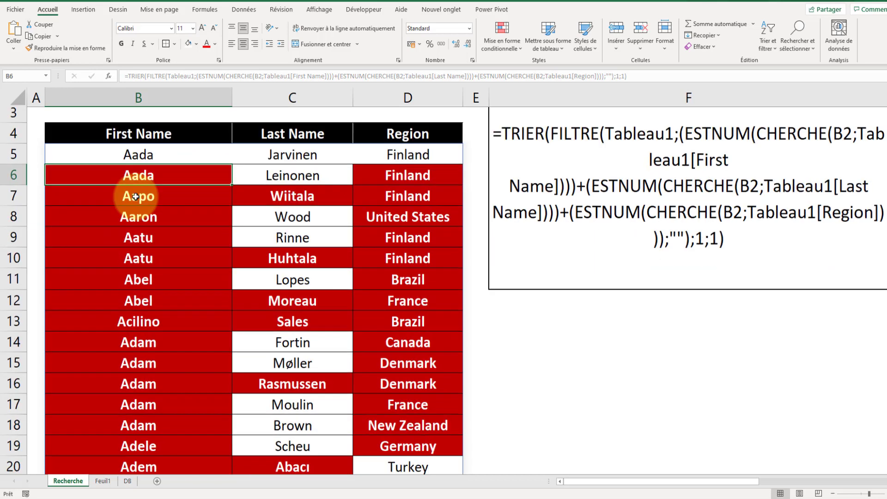
{"action": "scroll", "coordinate": [177, 234], "scroll_direction": "up", "scroll_amount": 1}
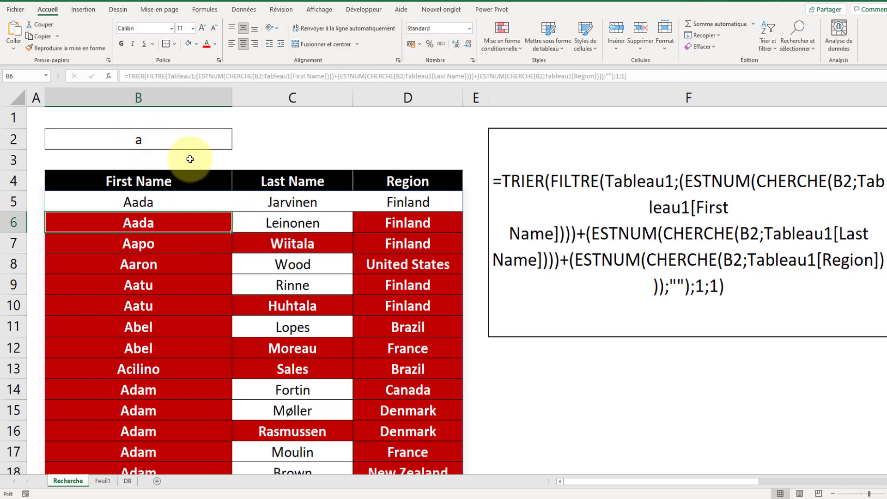
Clear the search text in B2
{"action": "left_click", "coordinate": [212, 147]}
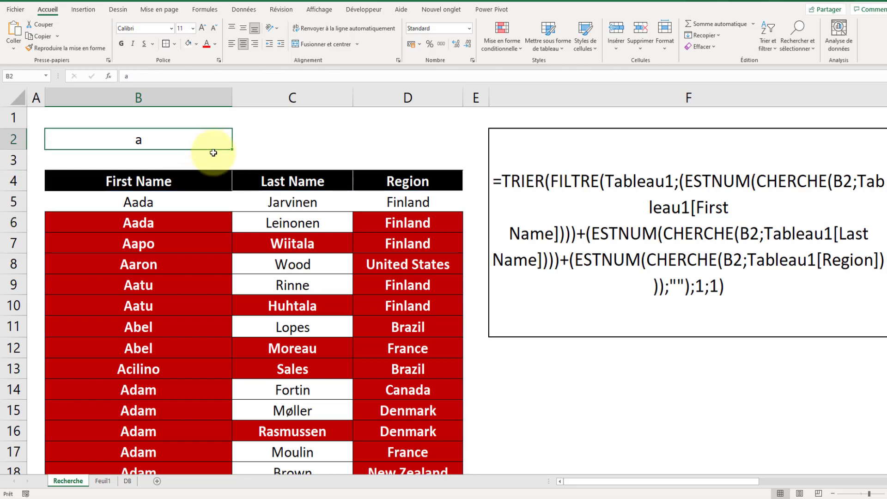
{"action": "key", "text": "Delete"}
{"action": "left_click", "coordinate": [327, 138]}
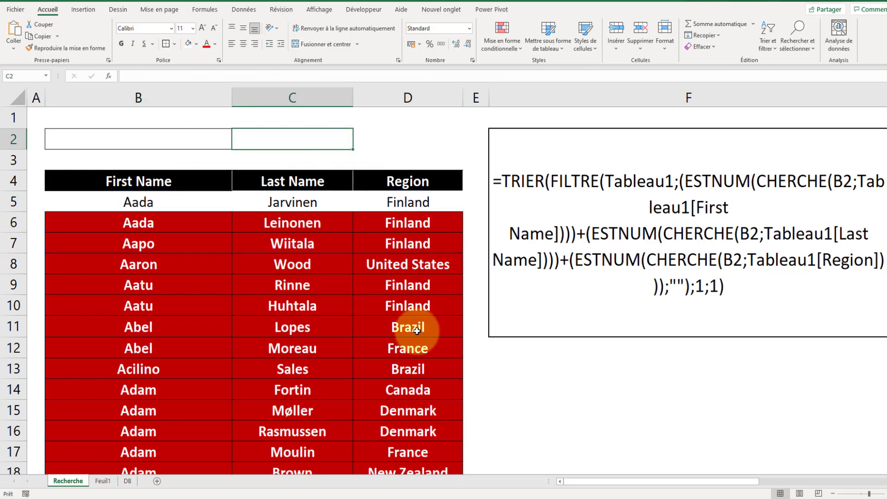
Compare the source table on the DB sheet with the rows listed on the Recherche sheet while B2 is empty
{"action": "left_click", "coordinate": [127, 482]}
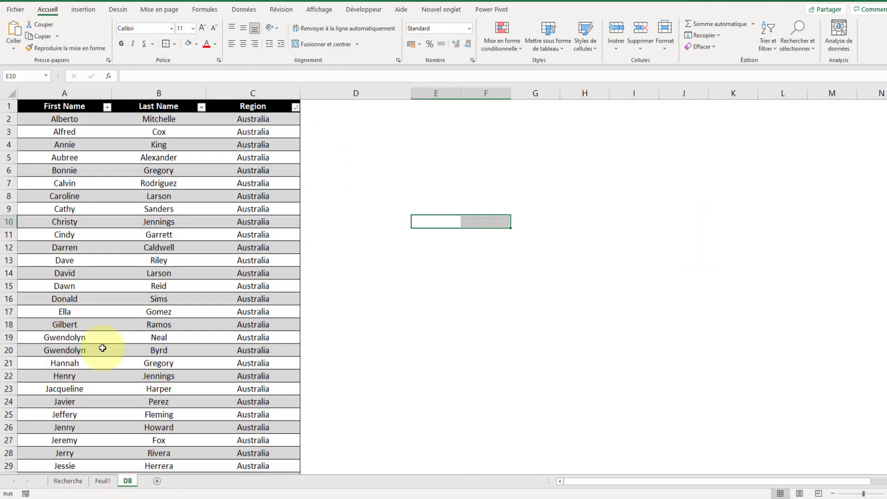
{"action": "left_click", "coordinate": [67, 482]}
{"action": "scroll", "coordinate": [335, 339], "scroll_direction": "down", "scroll_amount": 12}
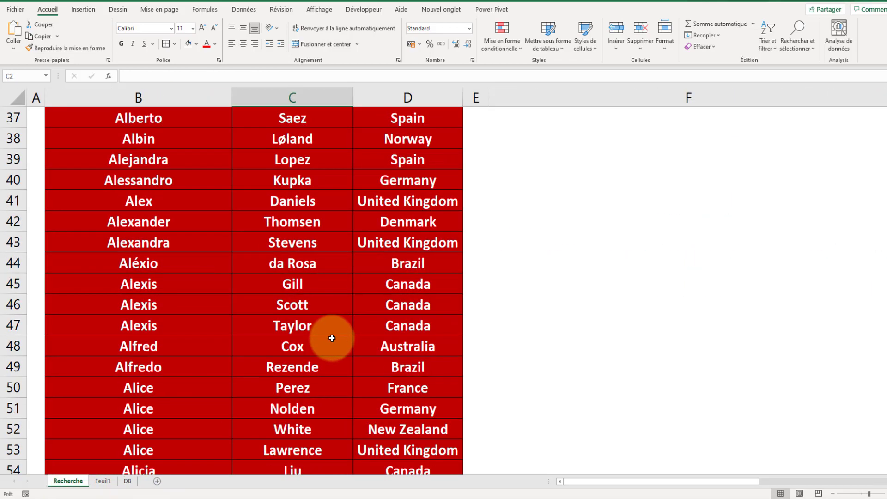
{"action": "scroll", "coordinate": [332, 338], "scroll_direction": "down", "scroll_amount": 20}
{"action": "scroll", "coordinate": [386, 266], "scroll_direction": "up", "scroll_amount": 20}
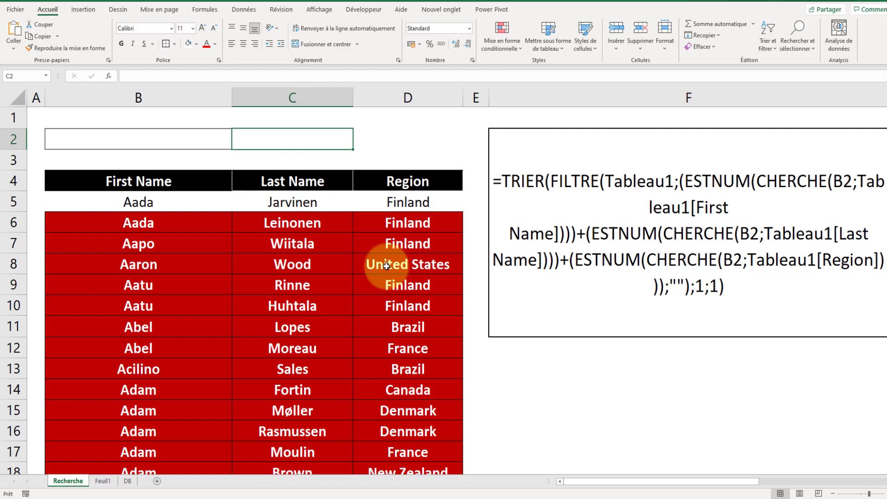
Wrap the TRIER formula in B5 in SI with the test B2<>"" and "" as the value if false
{"action": "left_click", "coordinate": [131, 202]}
{"action": "double_click", "coordinate": [131, 202]}
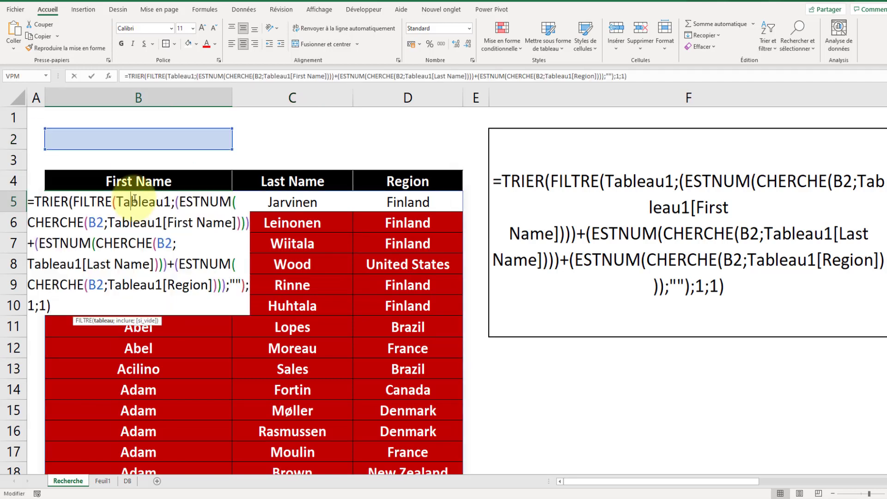
{"action": "left_click", "coordinate": [36, 199]}
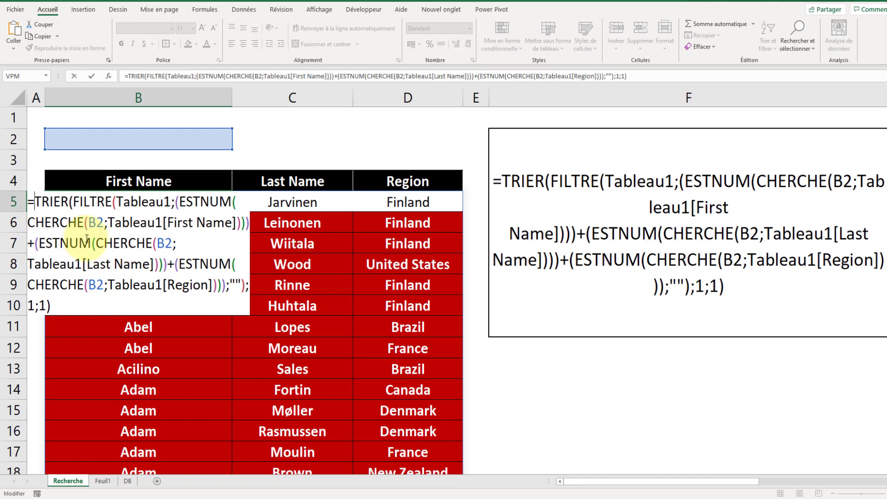
{"action": "type", "text": "si"}
{"action": "key", "text": "Tab"}
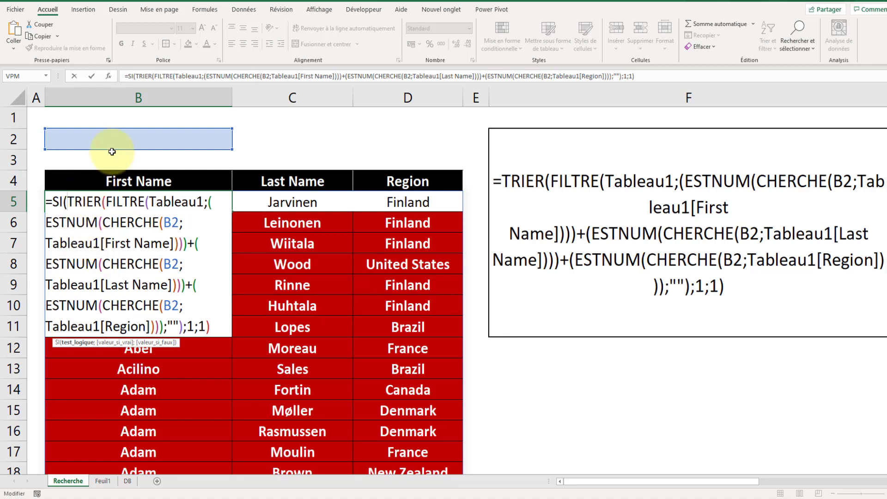
{"action": "left_click", "coordinate": [110, 136]}
{"action": "type", "text": "<>"}
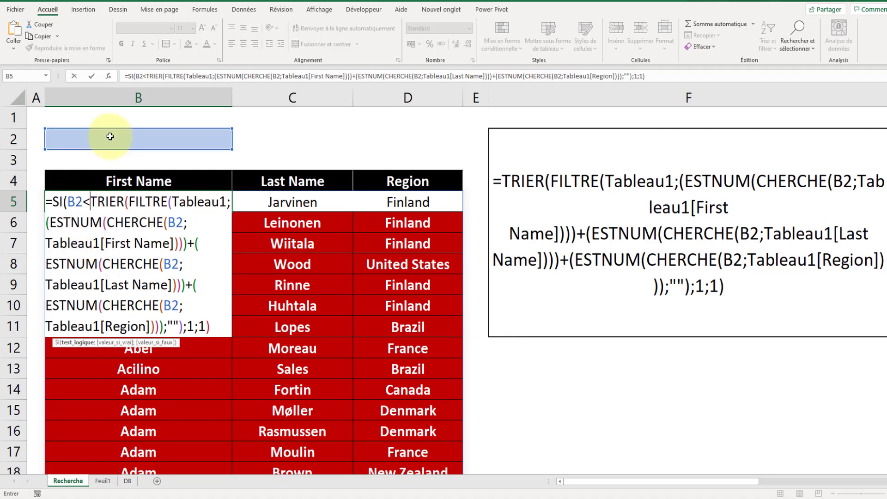
{"action": "type", "text": "\"\""}
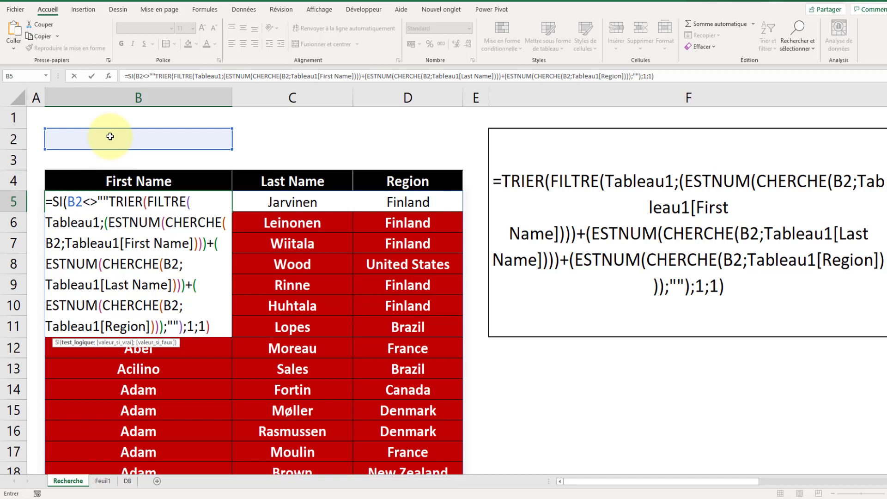
{"action": "type", "text": ";"}
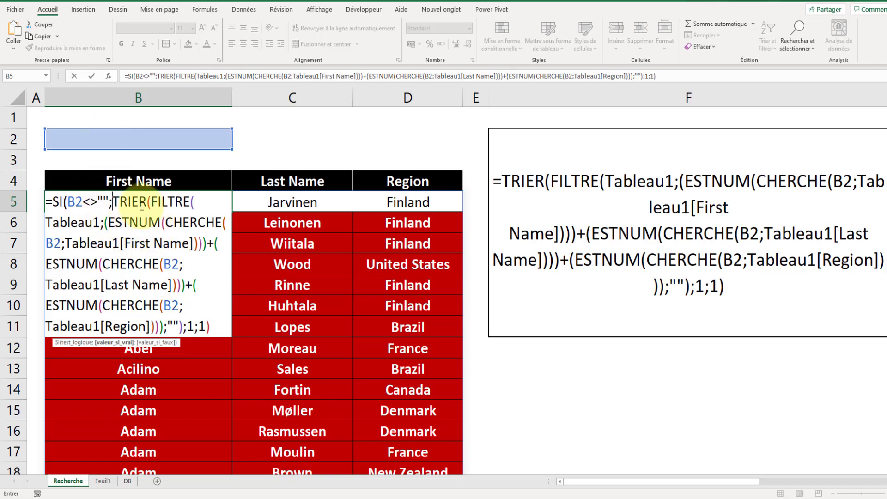
{"action": "left_click", "coordinate": [220, 323]}
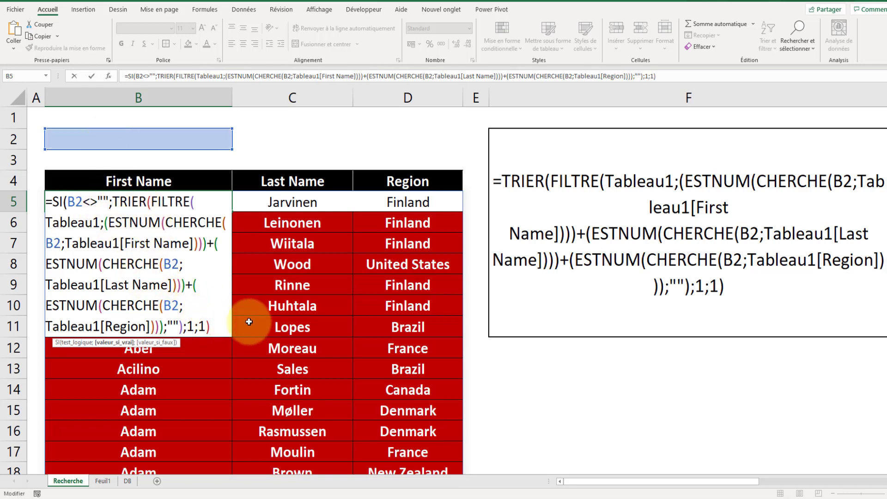
{"action": "type", "text": ";\"\")"}
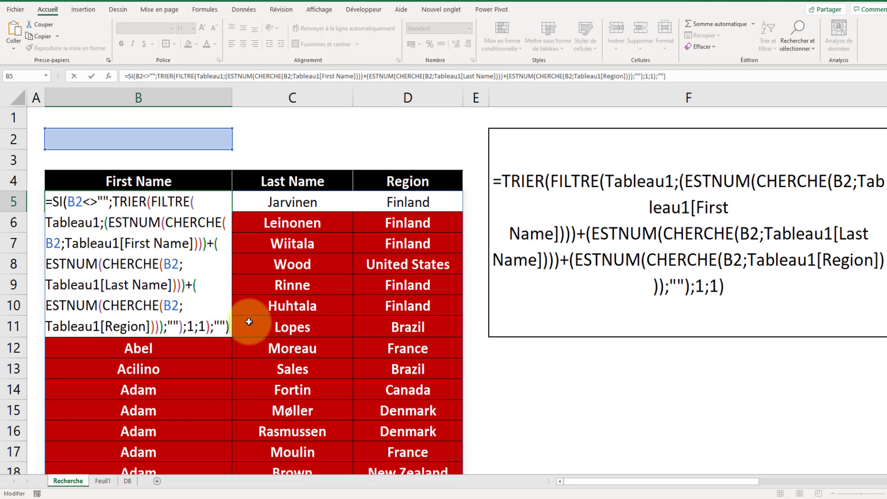
{"action": "key", "text": "Return"}
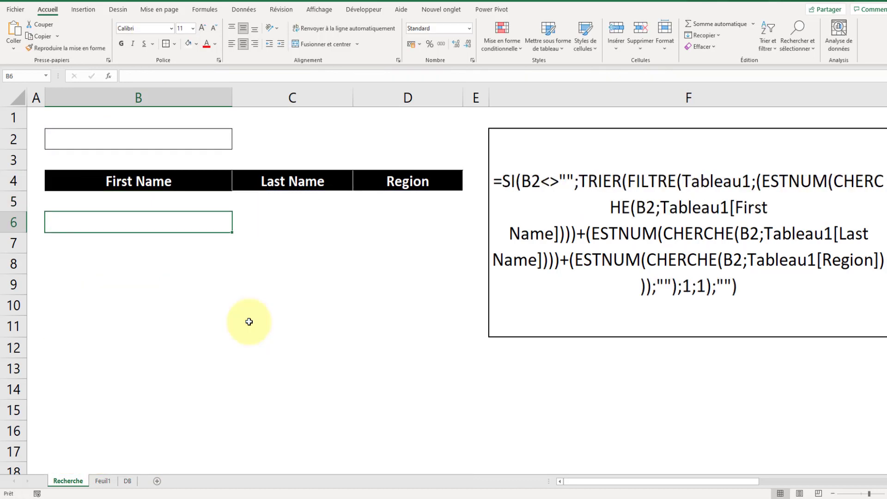
Set the search text in B2 to da
{"action": "left_click", "coordinate": [770, 413]}
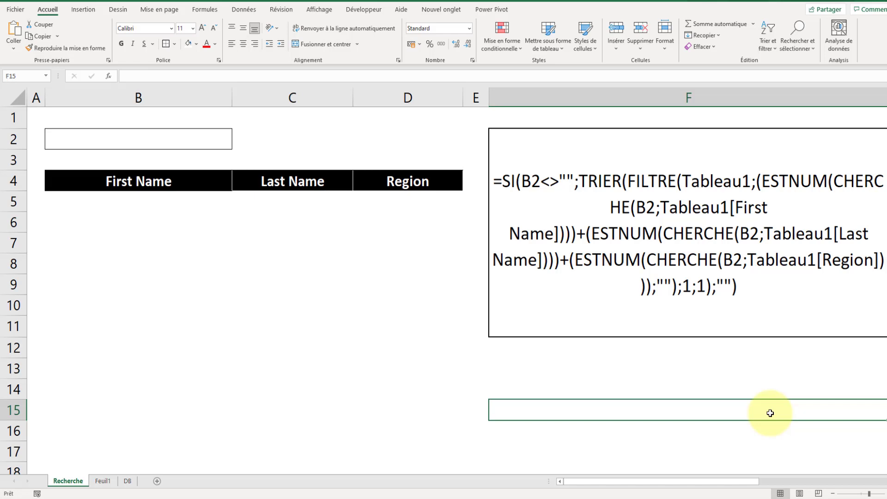
{"action": "left_click", "coordinate": [178, 138]}
{"action": "type", "text": "da"}
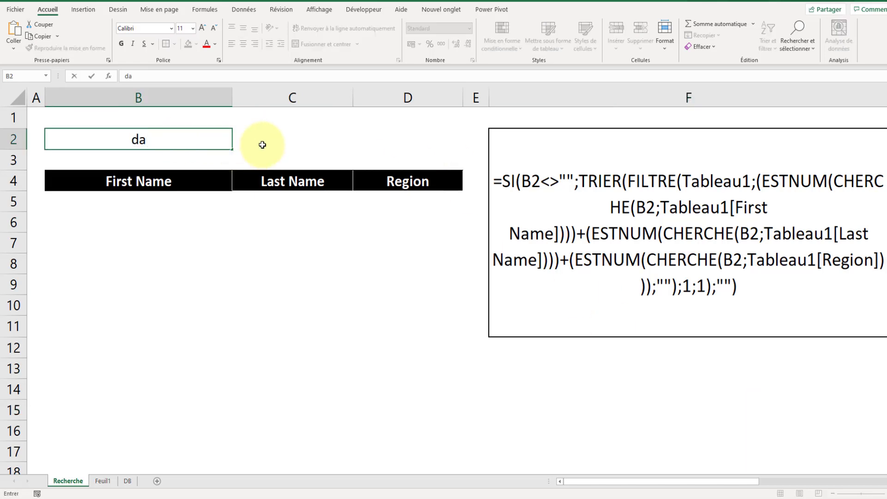
{"action": "left_click", "coordinate": [262, 145]}
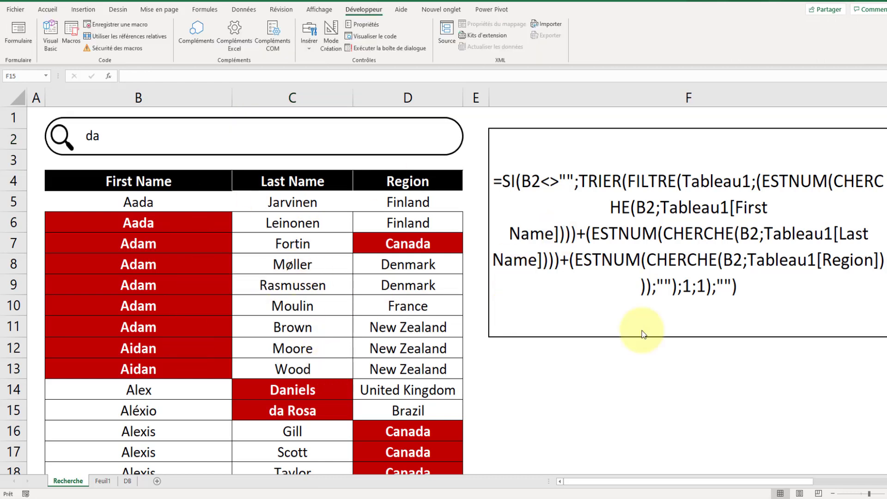
Test the search bar by extending its text to dan, and empty it again
{"action": "left_click", "coordinate": [114, 137]}
{"action": "type", "text": "n"}
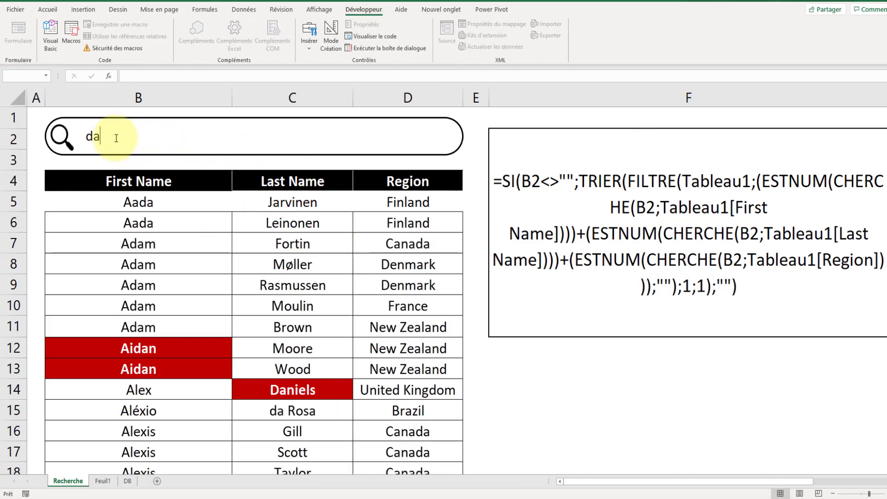
{"action": "key", "text": "BackSpace"}
{"action": "key", "text": "BackSpace"}
{"action": "key", "text": "BackSpace"}
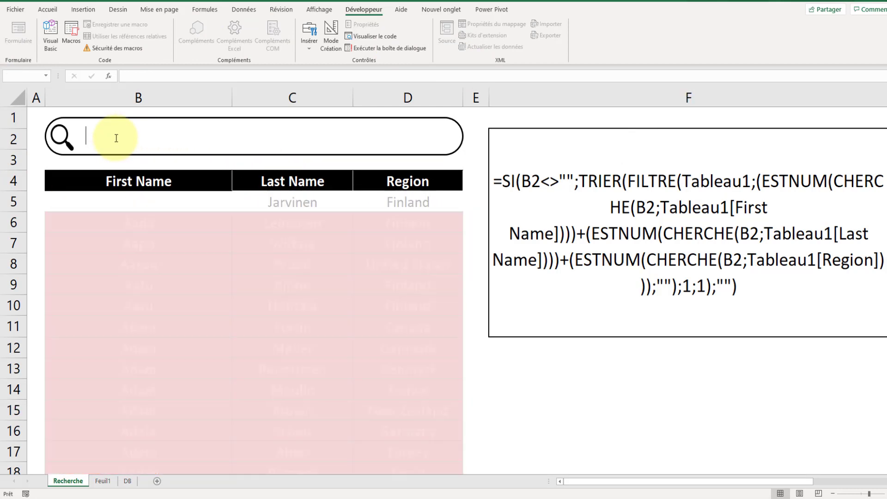
Test the search bar with ad and adse, and empty it again
{"action": "type", "text": "ad"}
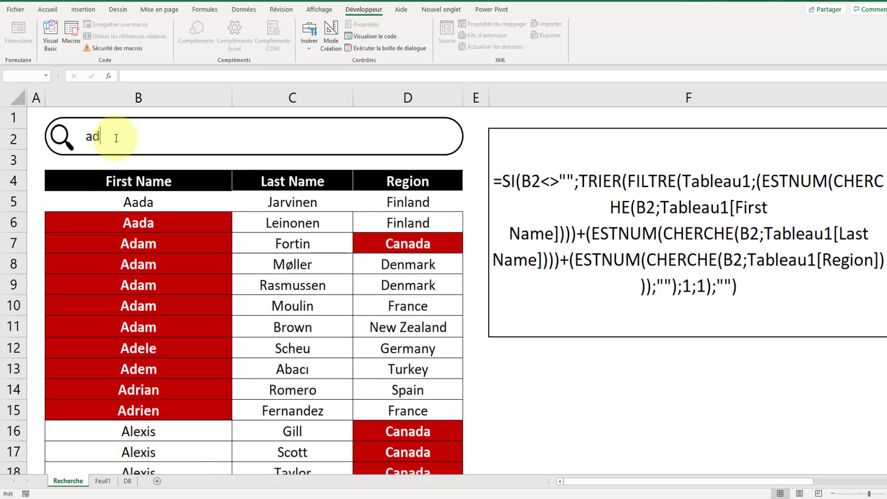
{"action": "type", "text": "se"}
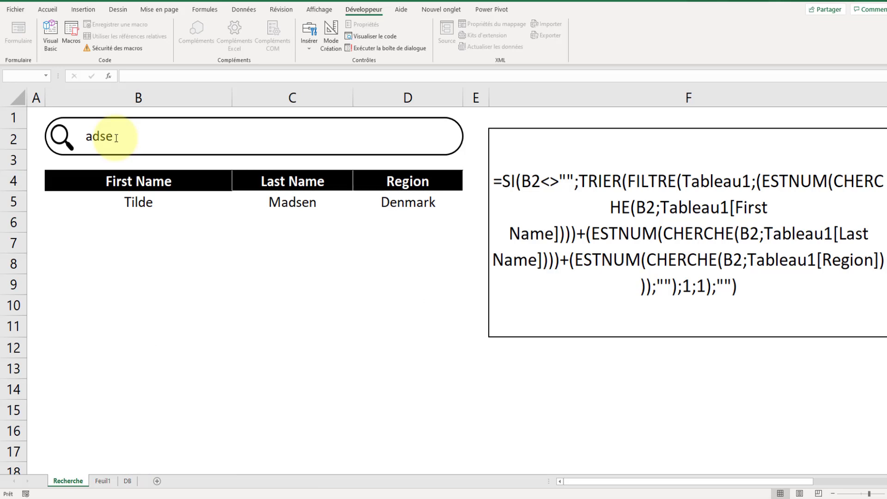
{"action": "key", "text": "BackSpace"}
{"action": "key", "text": "BackSpace"}
{"action": "key", "text": "BackSpace"}
{"action": "key", "text": "BackSpace"}
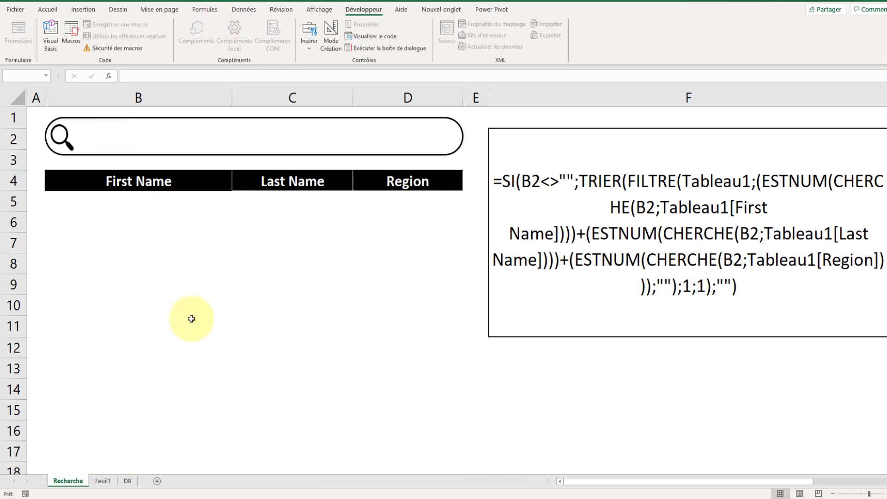
Delete the logical operator examples and their results from columns A and B of Feuil1
{"action": "left_click", "coordinate": [110, 482]}
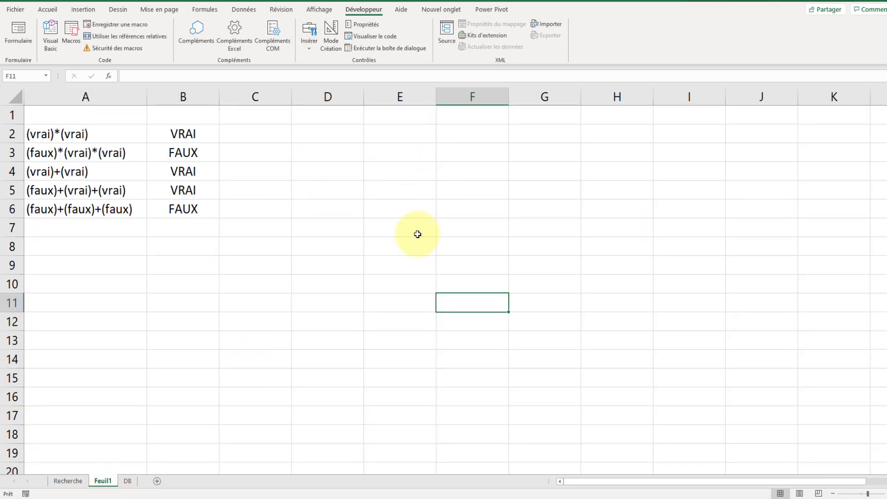
{"action": "left_click_drag", "start_coordinate": [44, 121], "coordinate": [303, 294]}
{"action": "key", "text": "Delete"}
{"action": "left_click", "coordinate": [473, 291]}
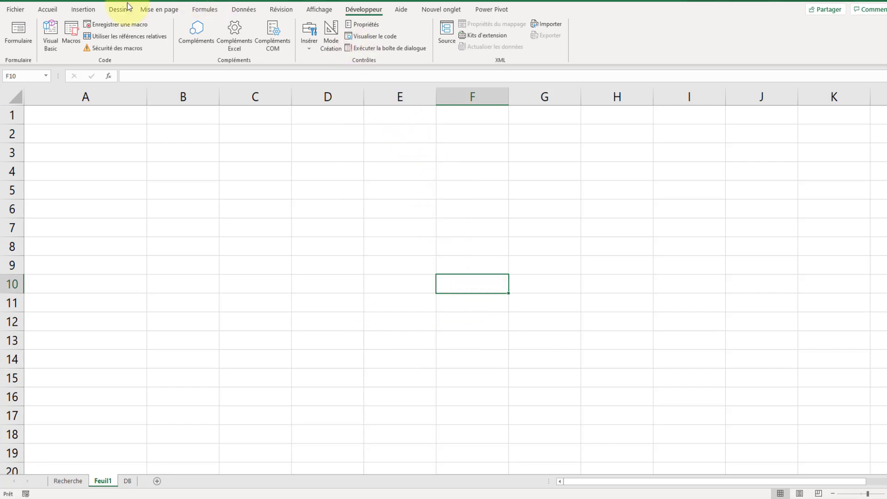
Draw a rounded rectangle about 10.35 cm wide and 1.3 cm high across columns B to G near row 3 of Feuil1
{"action": "left_click", "coordinate": [84, 12]}
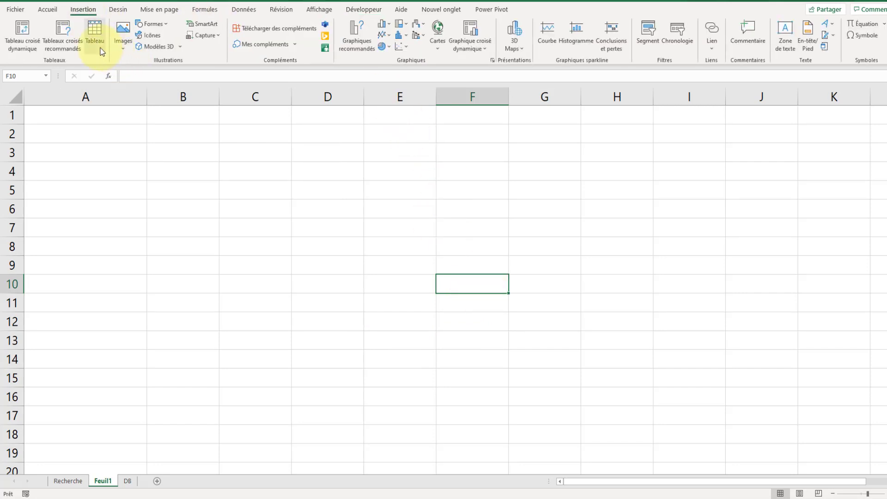
{"action": "left_click", "coordinate": [129, 40]}
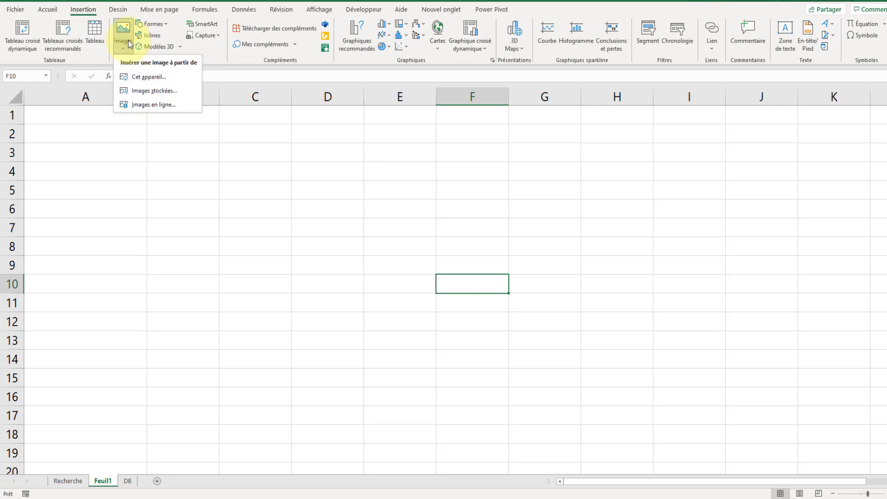
{"action": "left_click", "coordinate": [153, 24]}
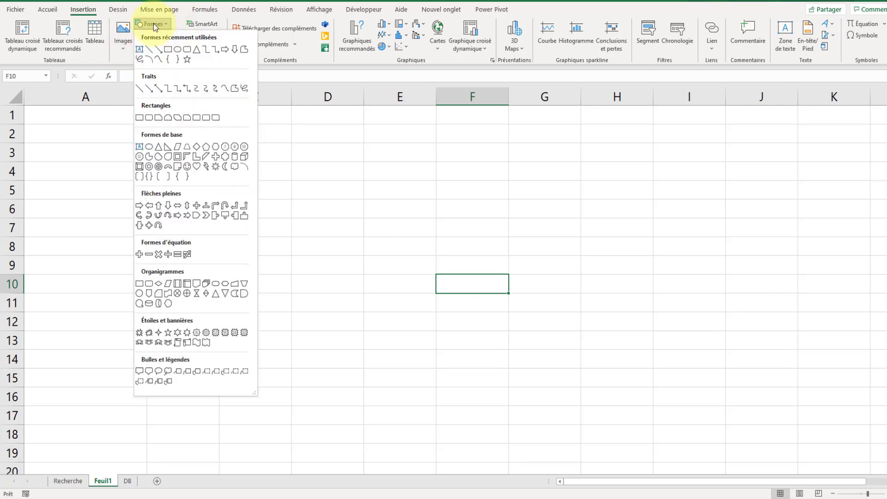
{"action": "left_click", "coordinate": [187, 49]}
{"action": "left_click_drag", "start_coordinate": [160, 135], "coordinate": [514, 182]}
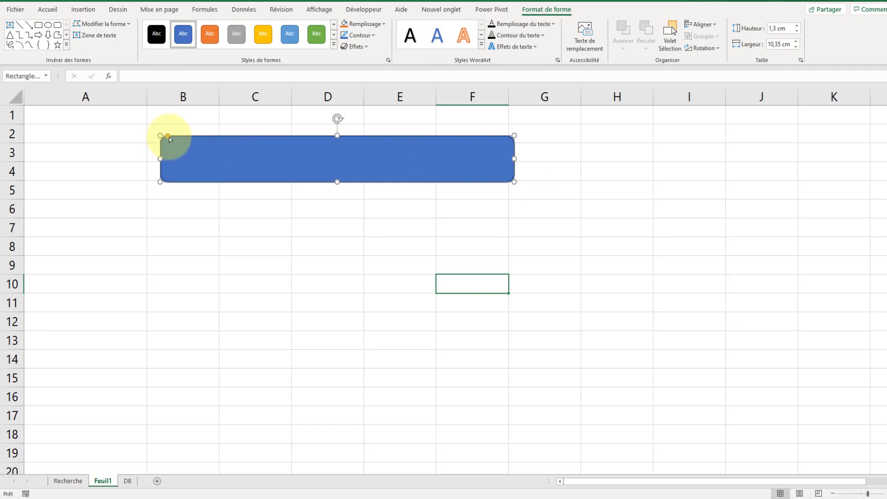
Round the rectangle's corners to the maximum and move the shape so it spans columns A to F over rows 2 to 4
{"action": "left_click_drag", "start_coordinate": [168, 137], "coordinate": [208, 148]}
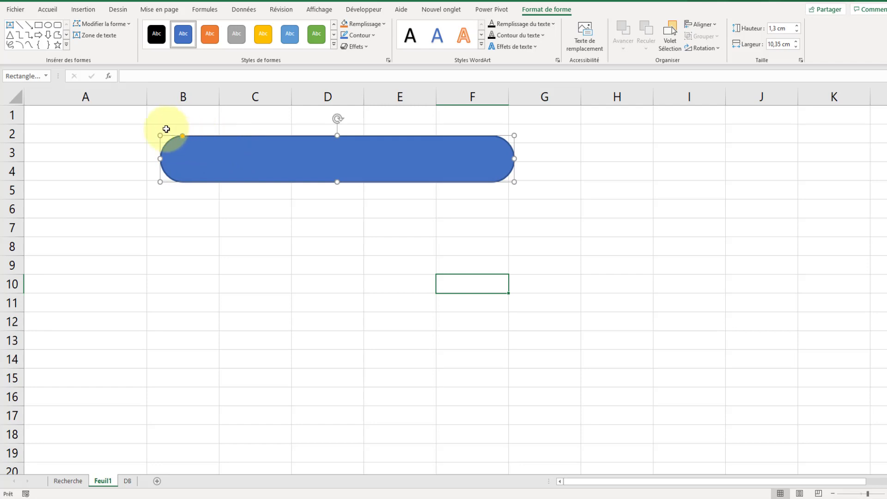
{"action": "left_click", "coordinate": [342, 208]}
{"action": "left_click_drag", "start_coordinate": [284, 168], "coordinate": [231, 159]}
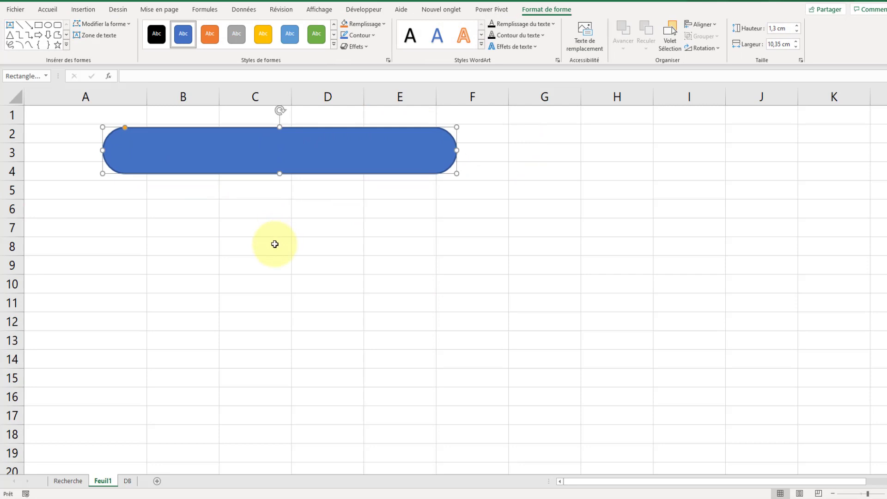
{"action": "left_click", "coordinate": [191, 264]}
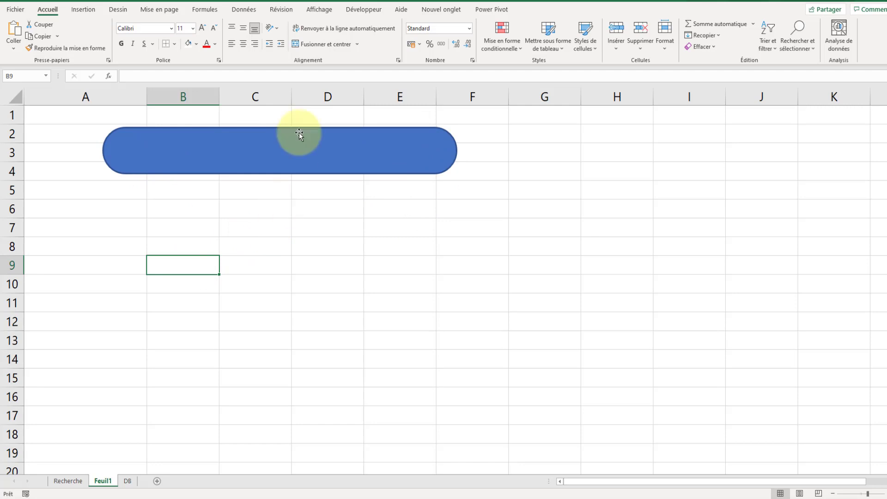
Insert an icon found by searching the icon library for recherche
{"action": "left_click", "coordinate": [119, 11]}
{"action": "left_click", "coordinate": [83, 10]}
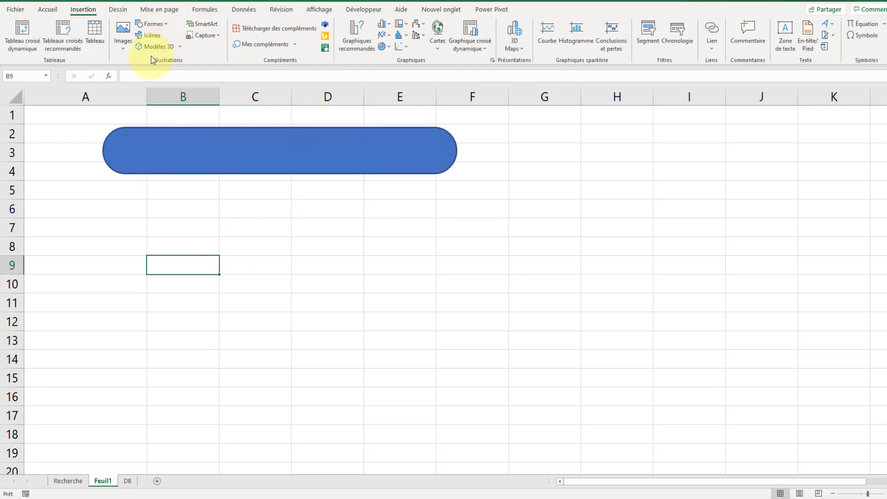
{"action": "left_click", "coordinate": [142, 34]}
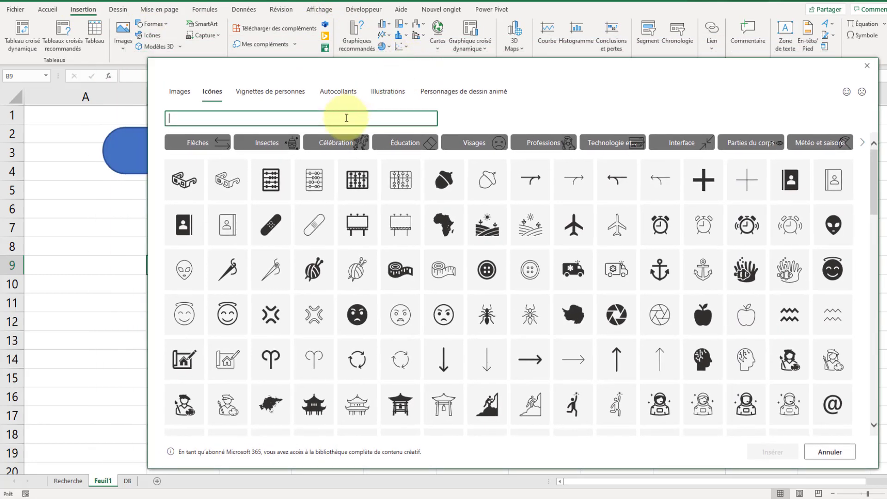
{"action": "type", "text": "c"}
{"action": "key", "text": "BackSpace"}
{"action": "type", "text": "rec"}
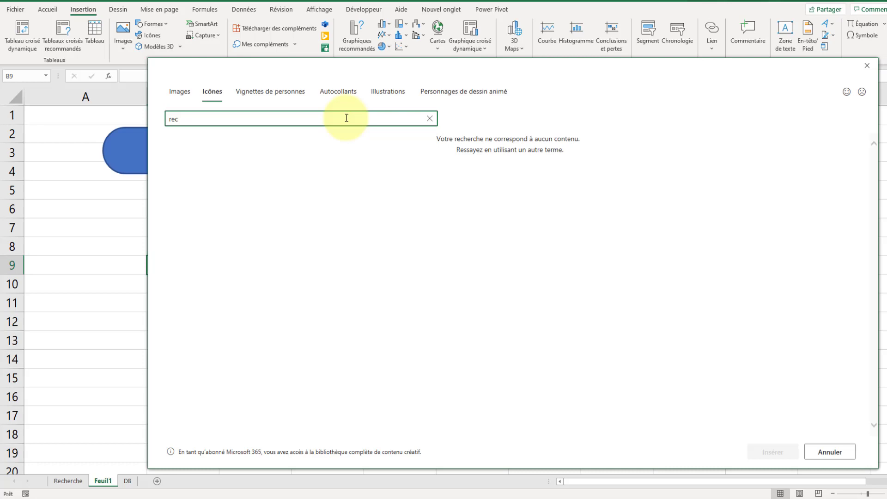
{"action": "type", "text": "herche"}
{"action": "left_click", "coordinate": [533, 198]}
{"action": "left_click", "coordinate": [770, 450]}
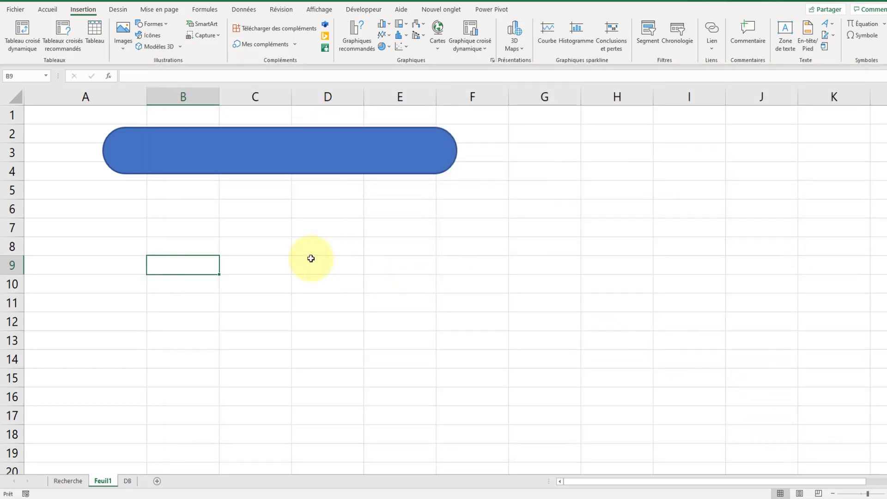
Shrink the magnifier icon to fit the blue bar's height and place it inside the bar's left end
{"action": "left_click_drag", "start_coordinate": [206, 315], "coordinate": [290, 197]}
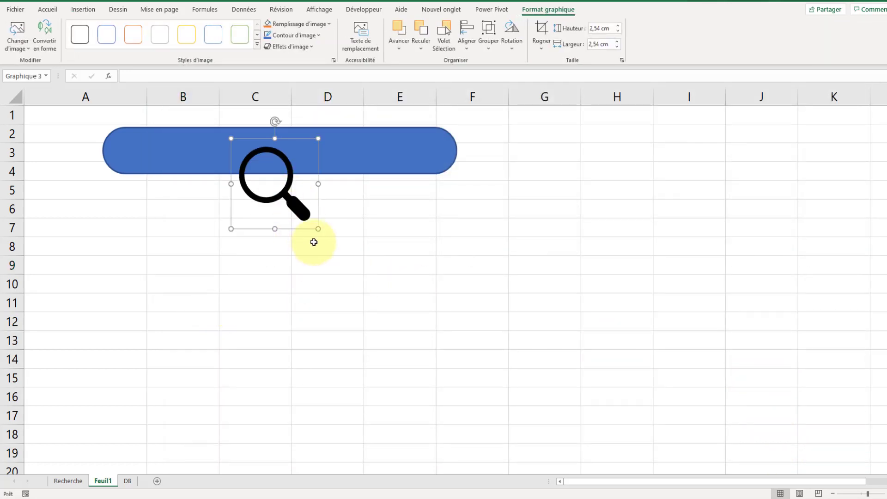
{"action": "left_click_drag", "start_coordinate": [318, 229], "coordinate": [141, 168]}
{"action": "left_click", "coordinate": [159, 194]}
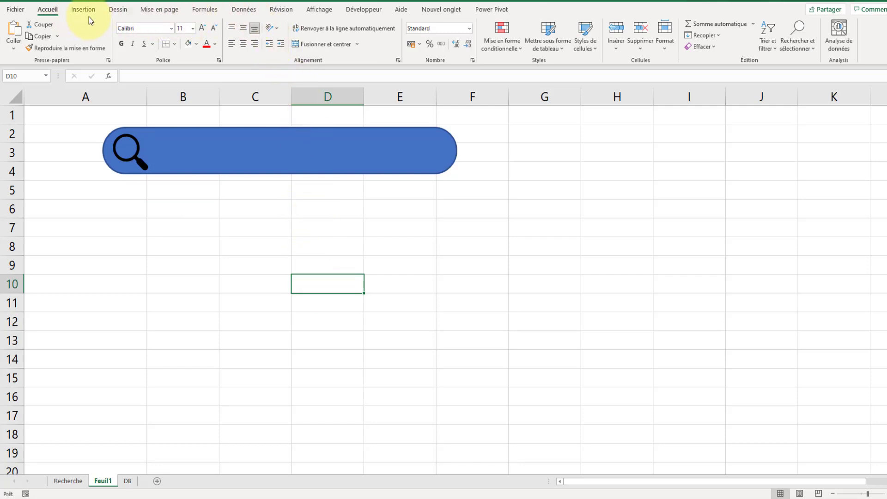
Draw an ActiveX text box about 227 points wide and 25 points high inside the blue bar, beside the magnifier icon
{"action": "left_click", "coordinate": [365, 10]}
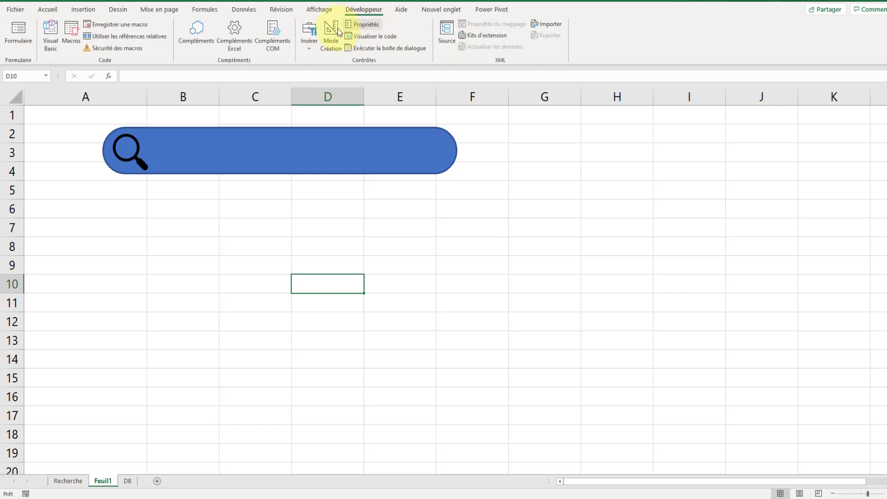
{"action": "left_click", "coordinate": [308, 51]}
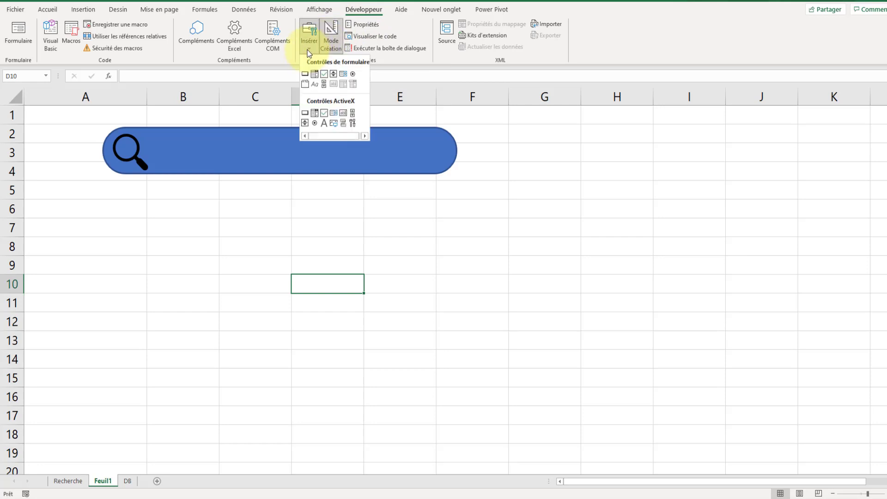
{"action": "left_click", "coordinate": [343, 115]}
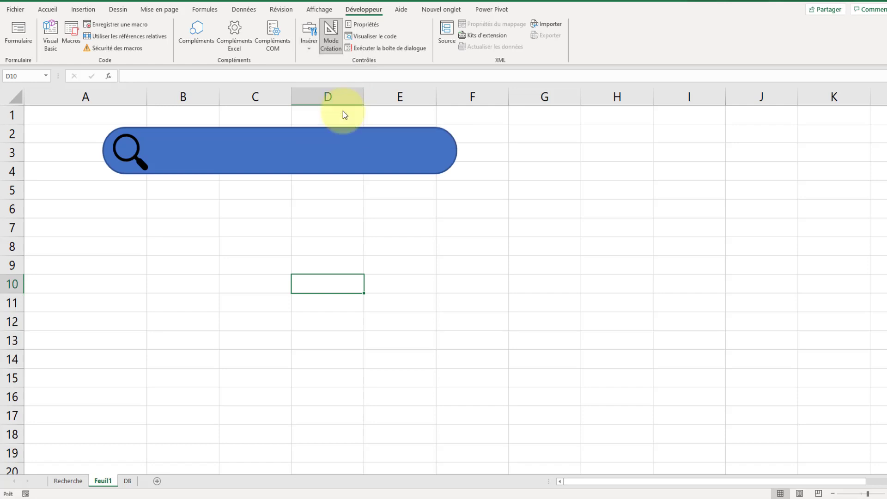
{"action": "mouse_move", "coordinate": [163, 135]}
{"action": "left_mouse_down"}
{"action": "mouse_move", "coordinate": [396, 148]}
{"action": "mouse_move", "coordinate": [437, 165]}
{"action": "left_mouse_up"}
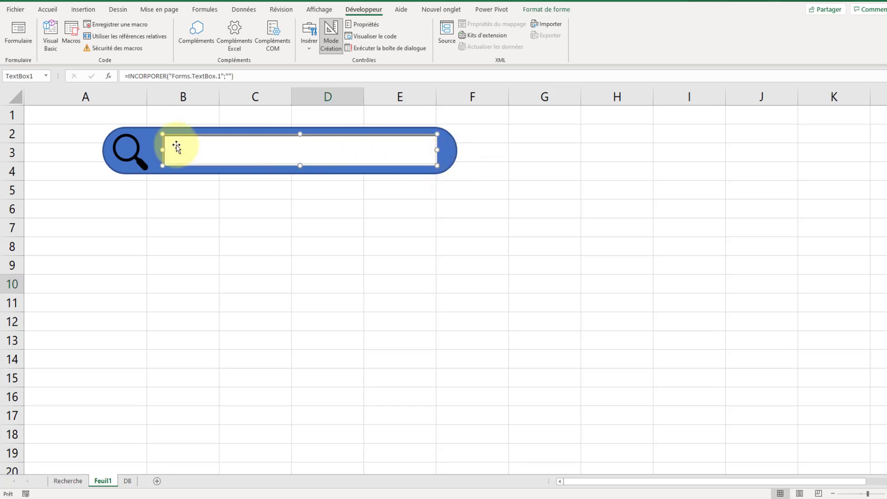
{"action": "left_click", "coordinate": [279, 206]}
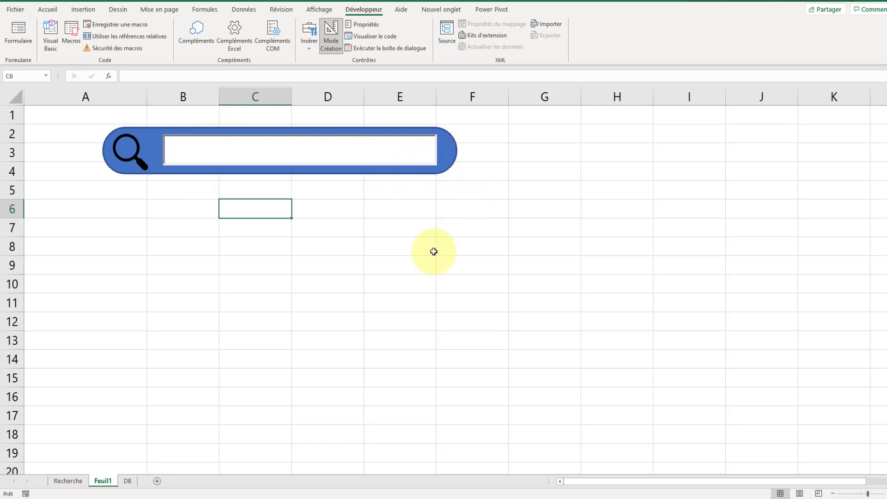
Group the text box, magnifier icon and rounded rectangle, and move the group so it spans columns B to F
{"action": "left_click", "coordinate": [360, 153]}
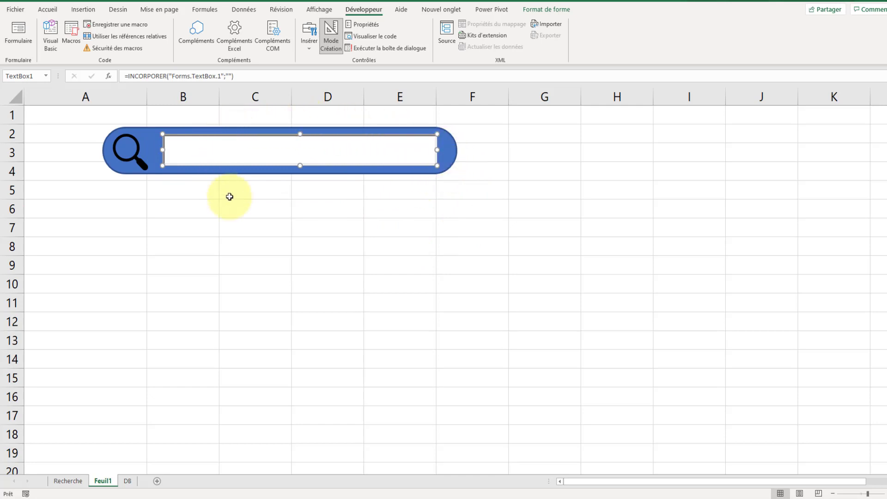
{"action": "left_click", "coordinate": [129, 159], "text": "ctrl"}
{"action": "left_click", "coordinate": [161, 127], "text": "ctrl"}
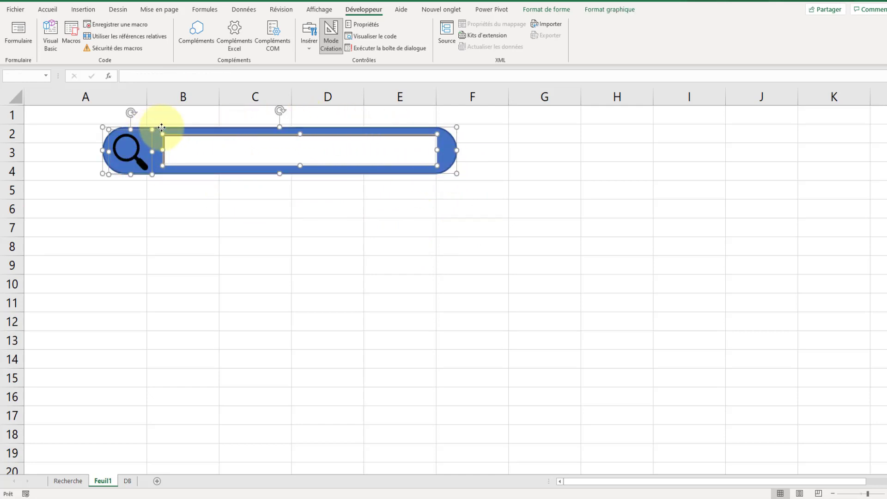
{"action": "right_click", "coordinate": [161, 127]}
{"action": "left_click", "coordinate": [301, 198]}
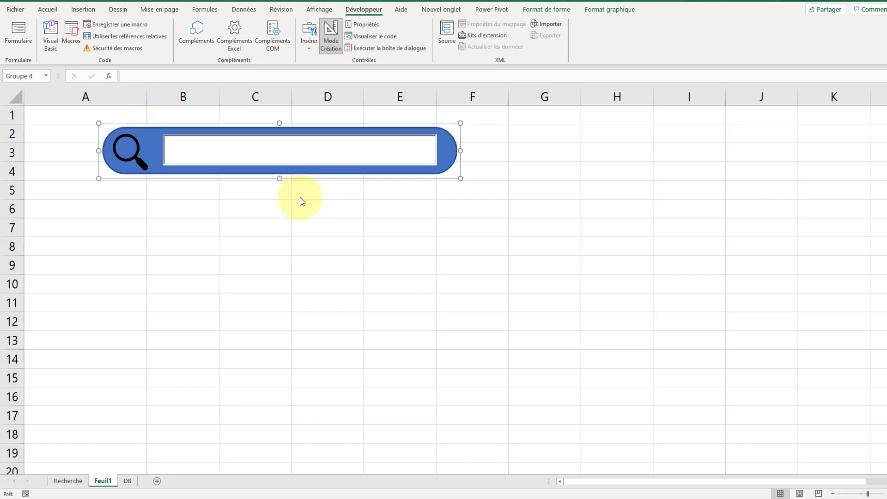
{"action": "left_click_drag", "start_coordinate": [356, 178], "coordinate": [409, 168]}
{"action": "left_click", "coordinate": [398, 231]}
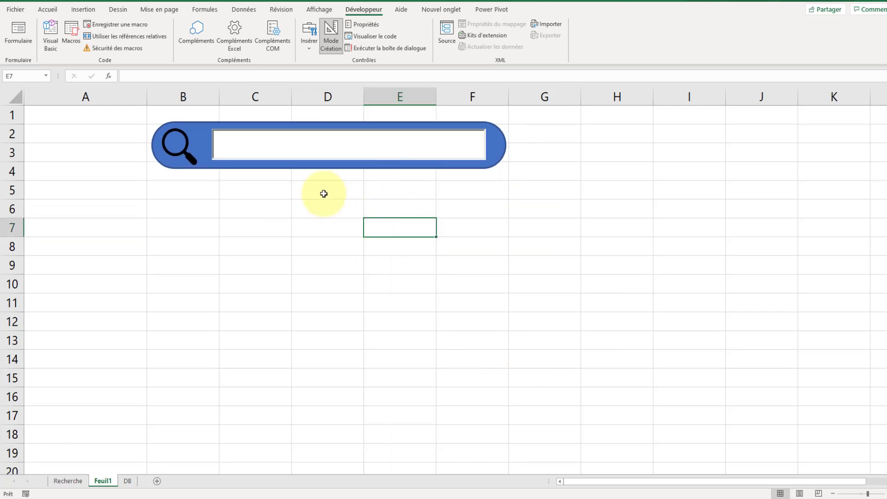
Set the LinkedCell property of the text box inside the search bar to A1
{"action": "left_click", "coordinate": [265, 149]}
{"action": "left_click", "coordinate": [265, 149]}
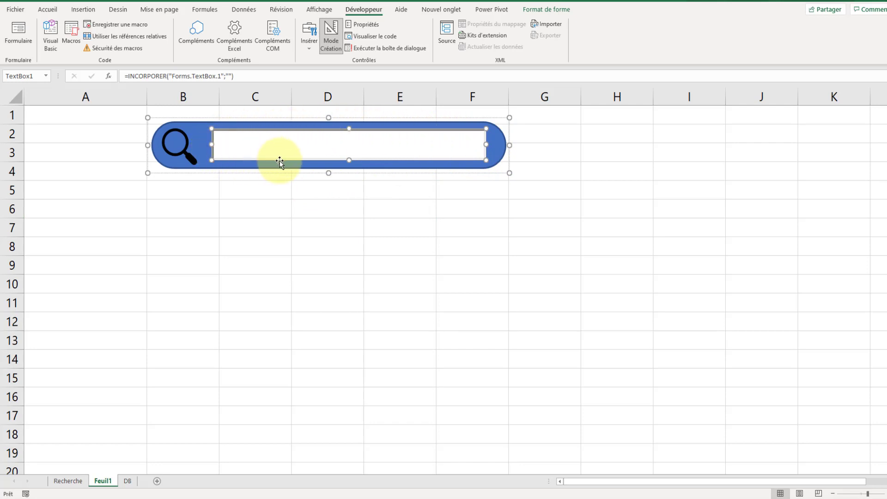
{"action": "right_click", "coordinate": [365, 139]}
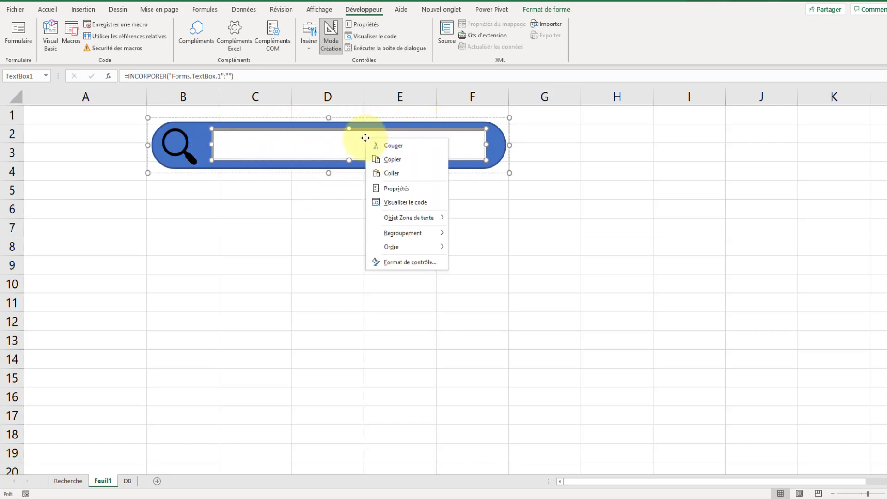
{"action": "left_click", "coordinate": [395, 189]}
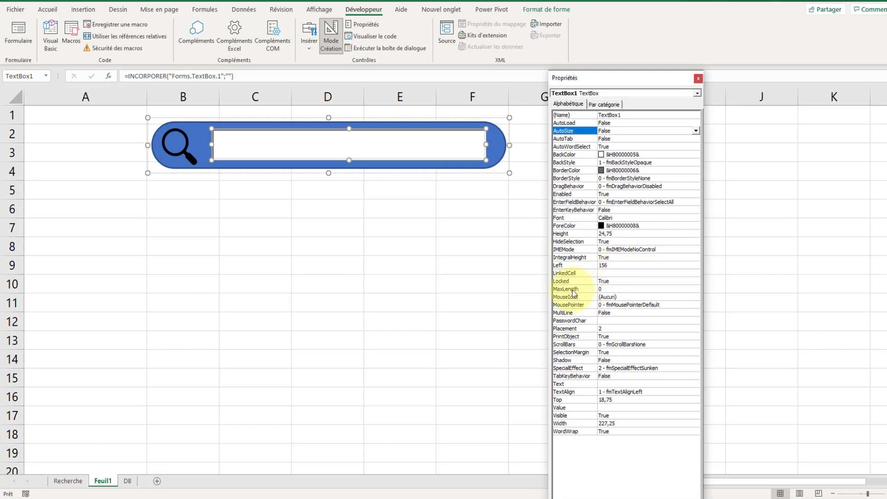
{"action": "left_click", "coordinate": [607, 274]}
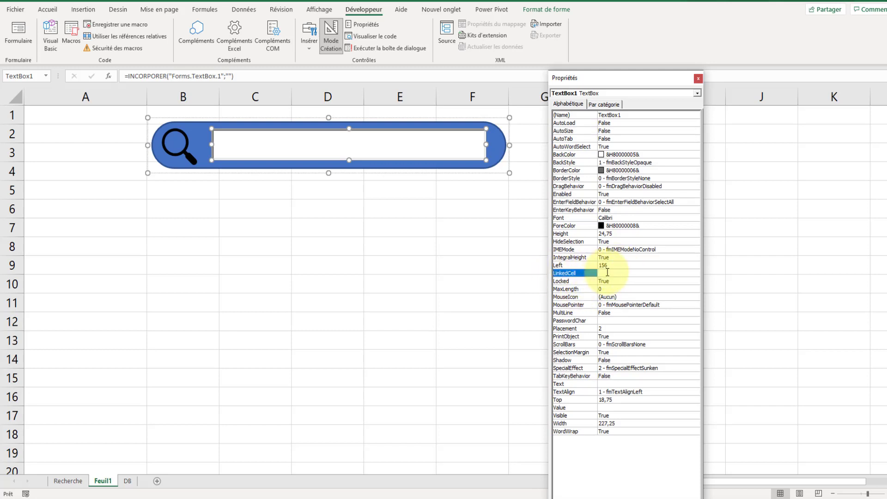
{"action": "type", "text": "A1"}
{"action": "left_click", "coordinate": [698, 79]}
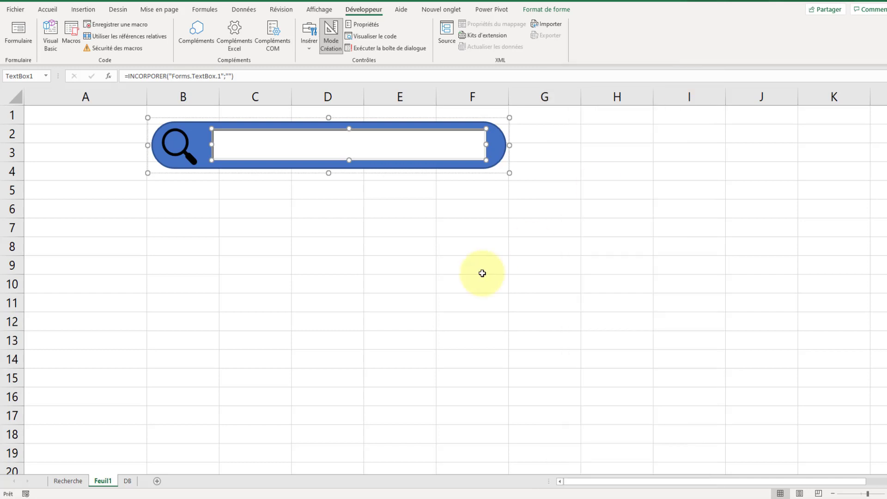
Test the text box outside design mode by entering 5565dqqqdfdsad, and clear the text
{"action": "left_click", "coordinate": [480, 269]}
{"action": "left_click", "coordinate": [331, 36]}
{"action": "left_click", "coordinate": [283, 146]}
{"action": "type", "text": "5565d"}
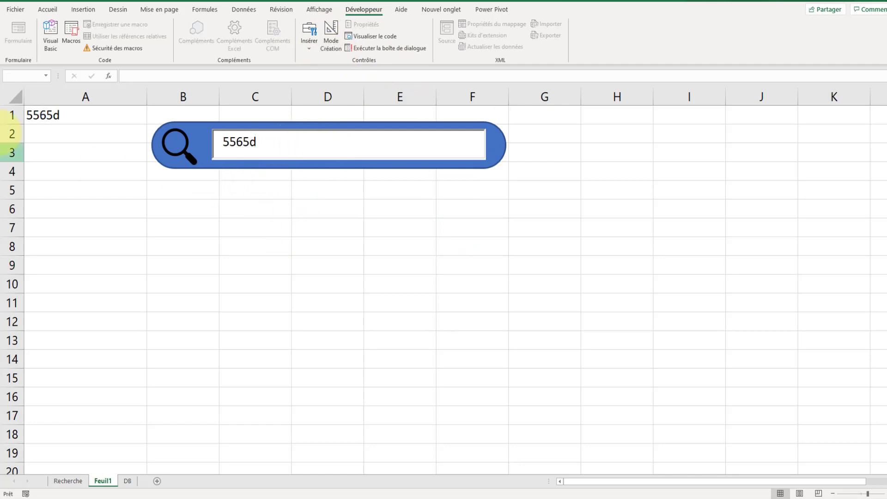
{"action": "type", "text": "qqqdf"}
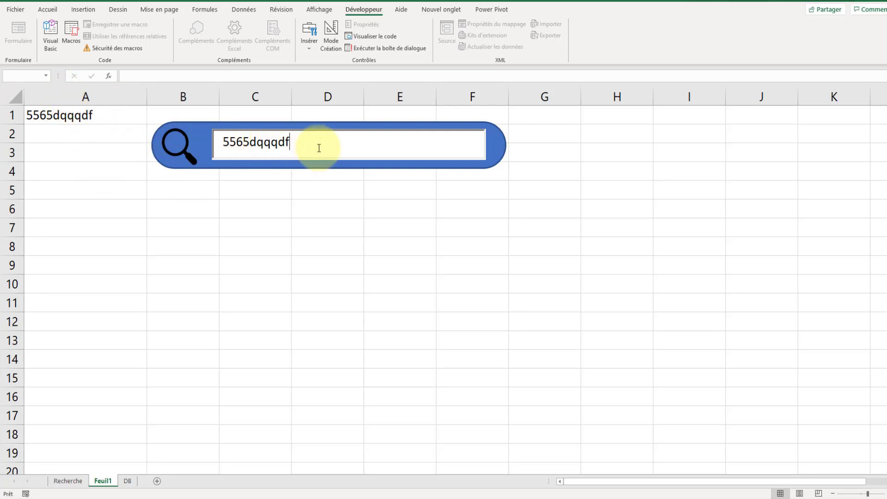
{"action": "type", "text": "dsad"}
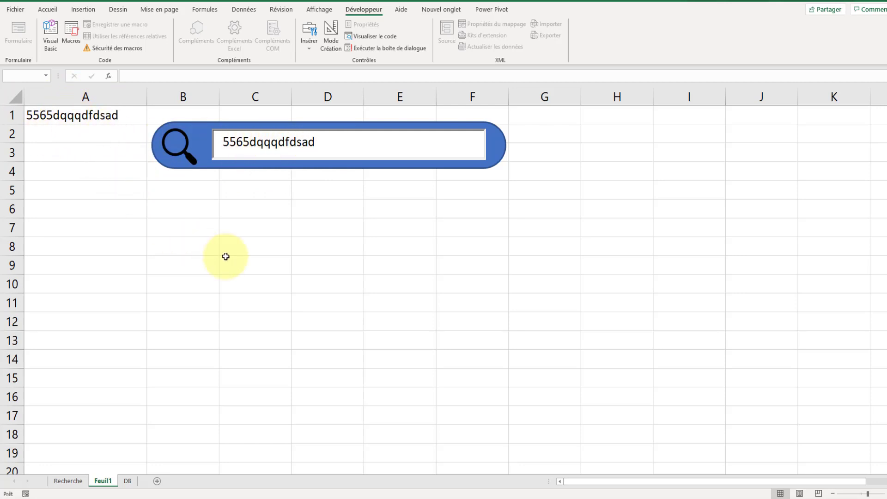
{"action": "left_click_drag", "start_coordinate": [329, 141], "coordinate": [218, 142]}
{"action": "key", "text": "BackSpace"}
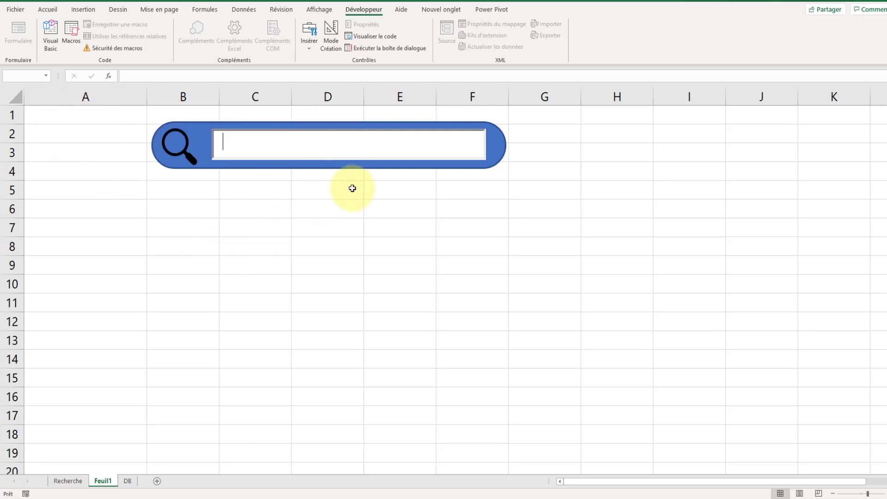
{"action": "left_click", "coordinate": [352, 189]}
In design mode, set the BackStyle property of the search bar's text box to 0 - fmBackStyleTransparent
{"action": "left_click", "coordinate": [331, 35]}
{"action": "left_click", "coordinate": [277, 142]}
{"action": "left_click", "coordinate": [277, 143]}
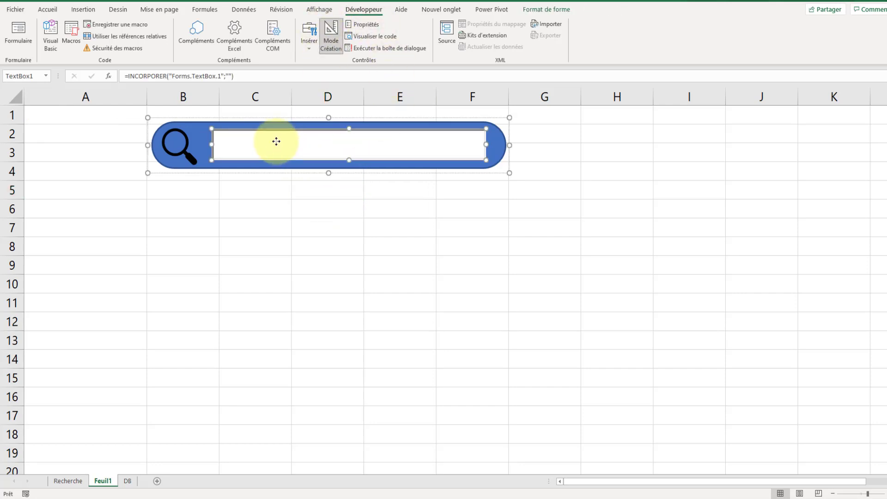
{"action": "left_click", "coordinate": [356, 25]}
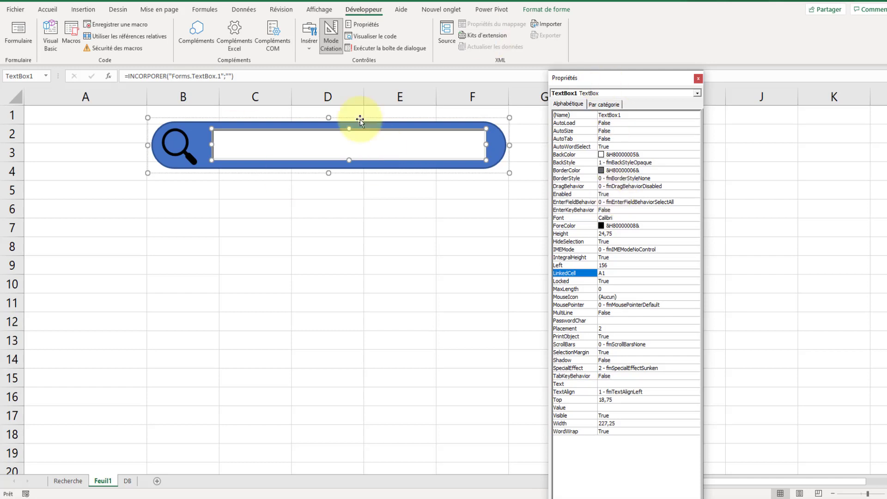
{"action": "left_click", "coordinate": [663, 155]}
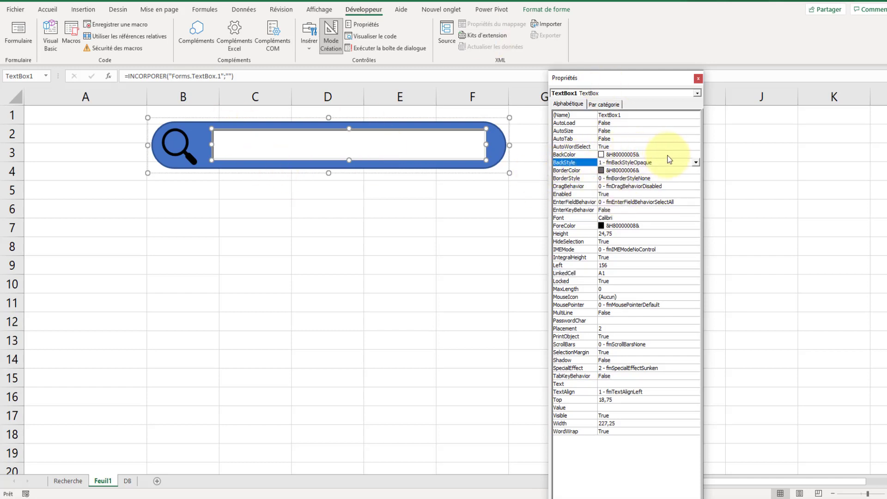
{"action": "left_click", "coordinate": [695, 164]}
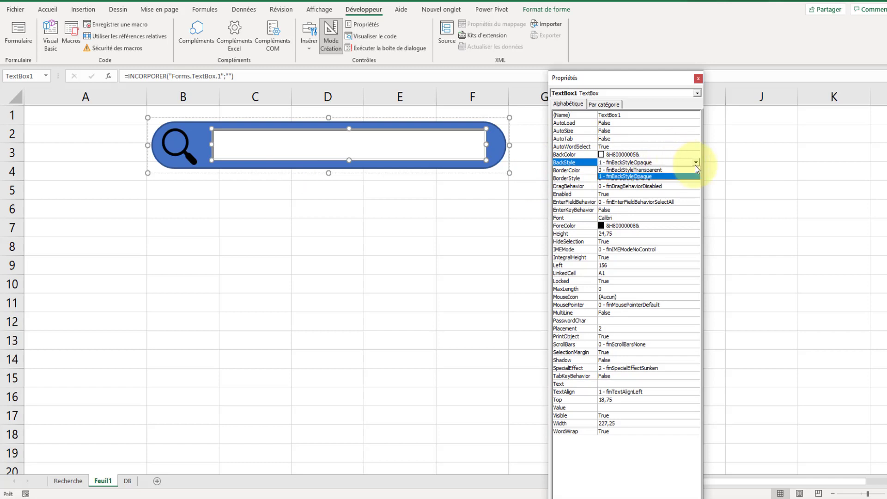
{"action": "left_click", "coordinate": [666, 170]}
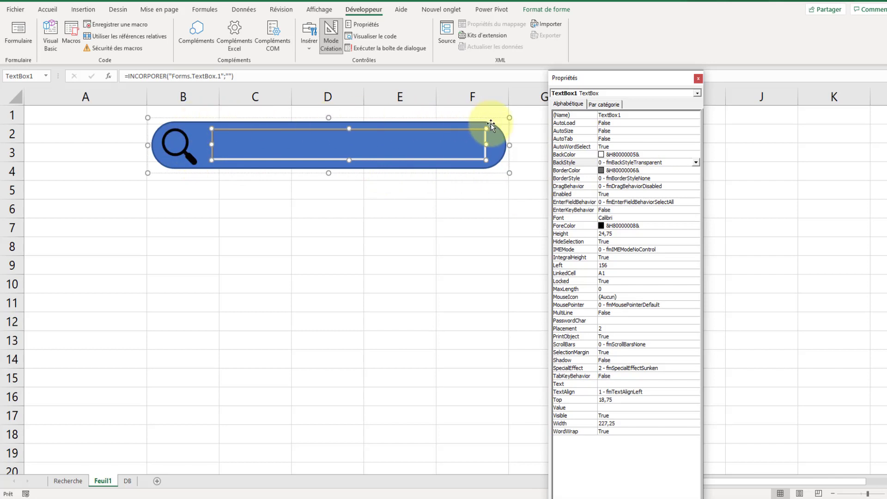
Set the text box's SpecialEffect property to 0 - fmSpecialEffectFlat and close its properties
{"action": "left_click", "coordinate": [577, 370]}
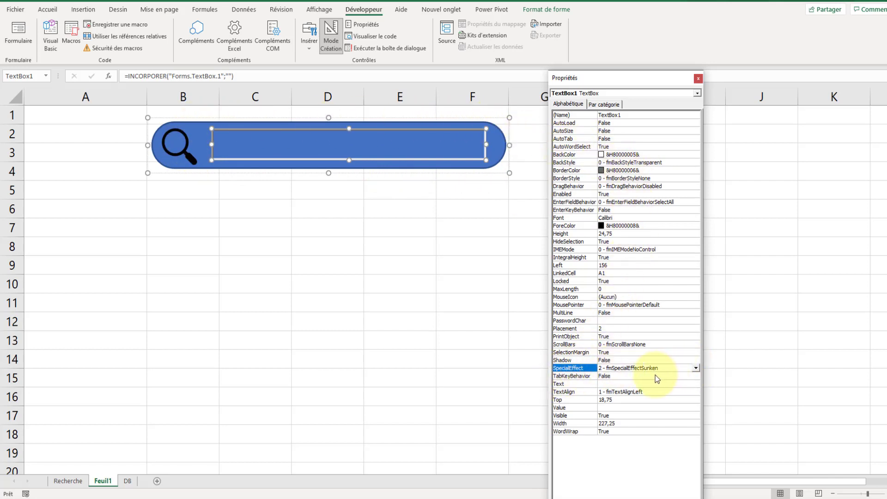
{"action": "left_click", "coordinate": [696, 368]}
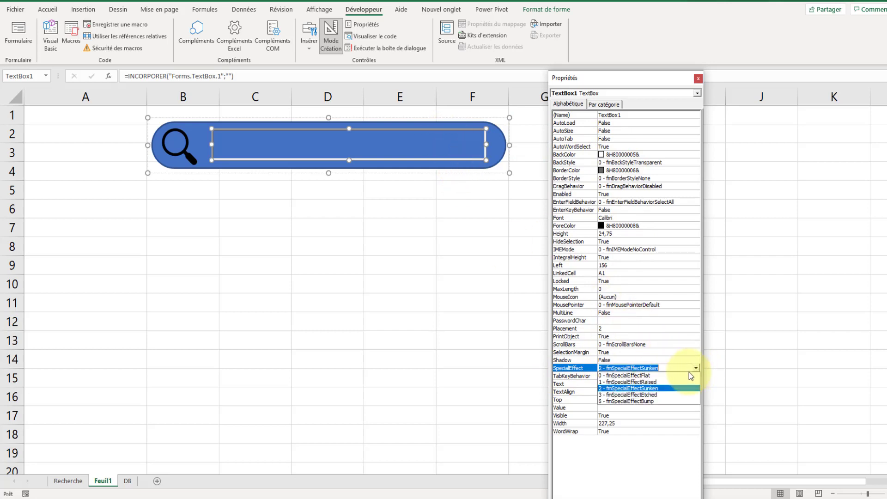
{"action": "left_click", "coordinate": [679, 375]}
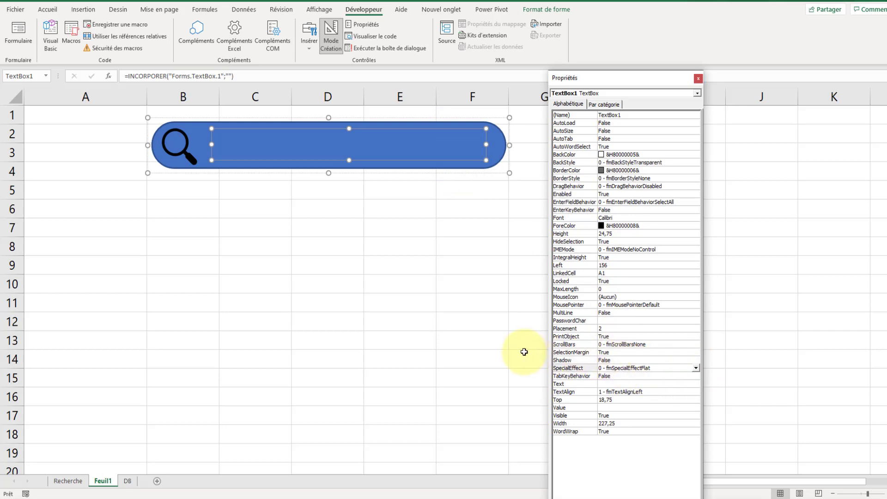
{"action": "left_click", "coordinate": [469, 244]}
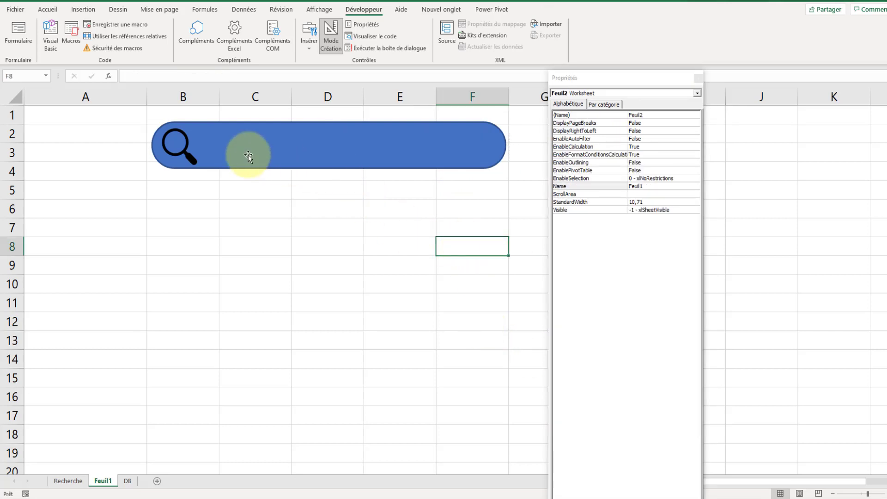
{"action": "left_click", "coordinate": [698, 78]}
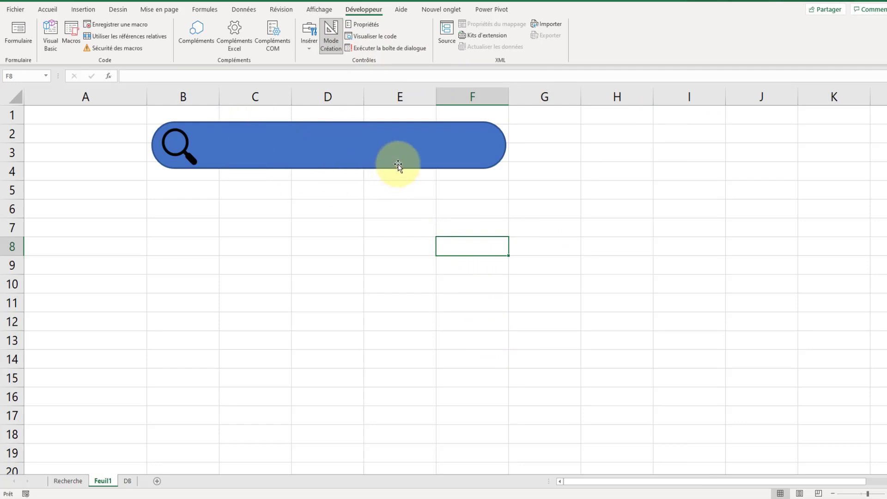
{"action": "left_click", "coordinate": [341, 48]}
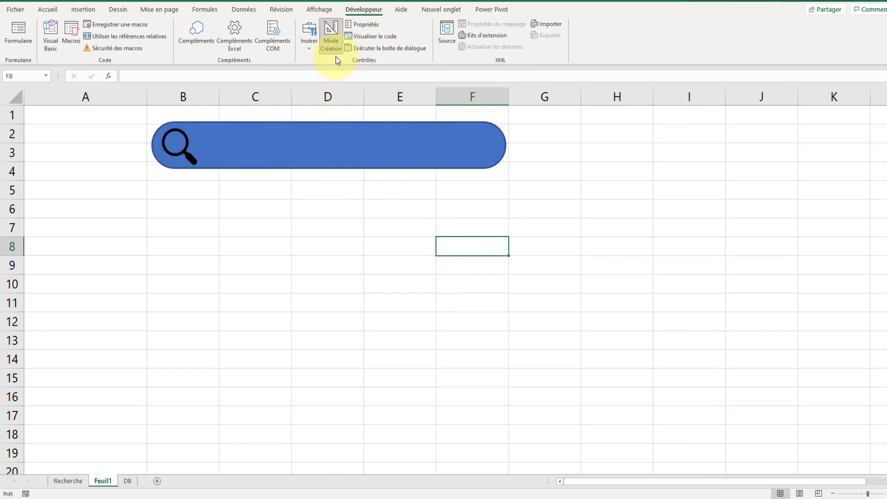
{"action": "left_click", "coordinate": [258, 144]}
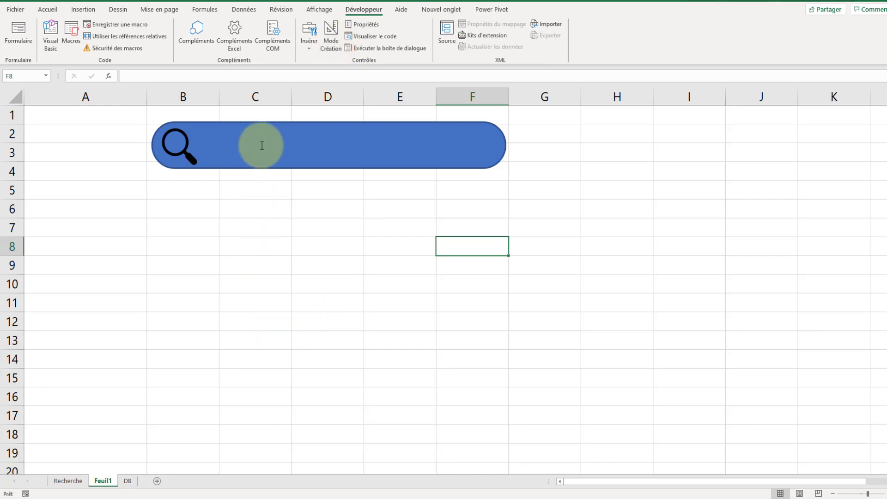
{"action": "type", "text": "5546546546546"}
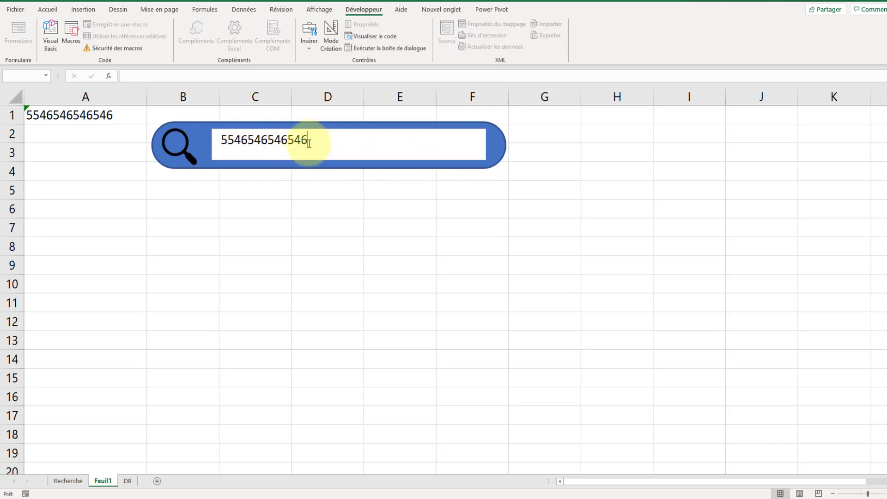
In design mode, set the BackColor property of the search bar's text box to white, &H00FFFFFF&
{"action": "left_click", "coordinate": [335, 37]}
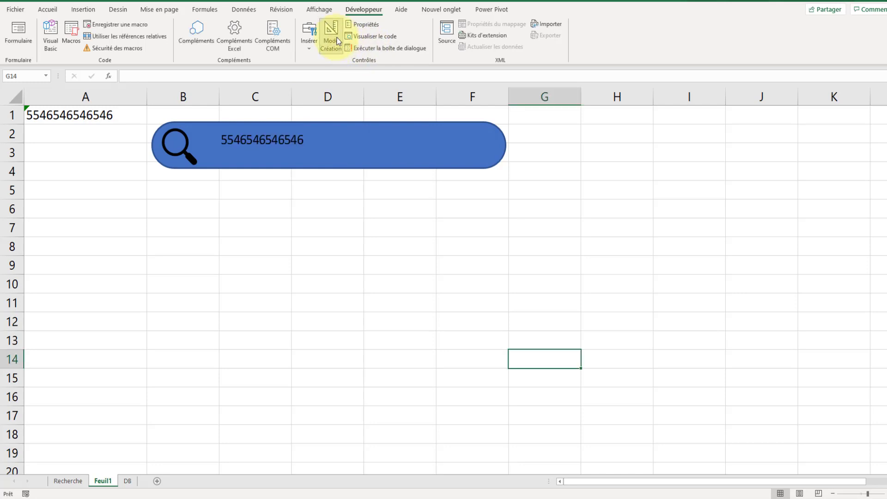
{"action": "left_click", "coordinate": [300, 139]}
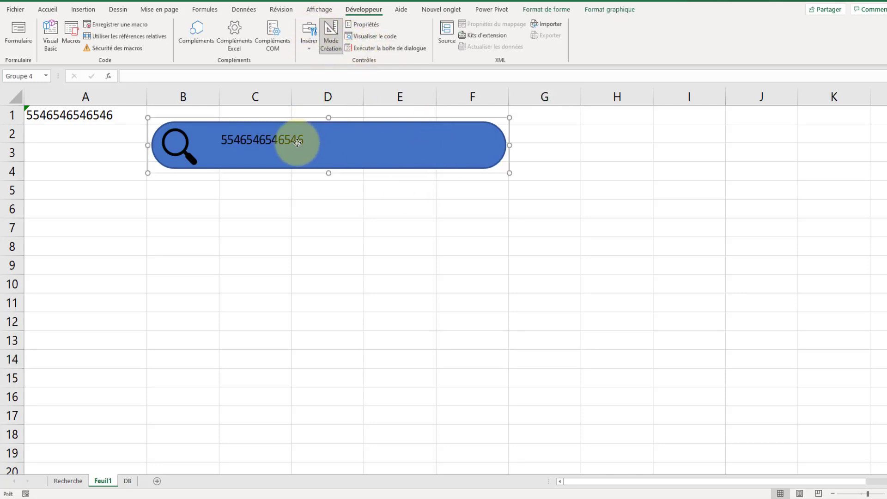
{"action": "left_click", "coordinate": [303, 144]}
{"action": "left_click", "coordinate": [358, 25]}
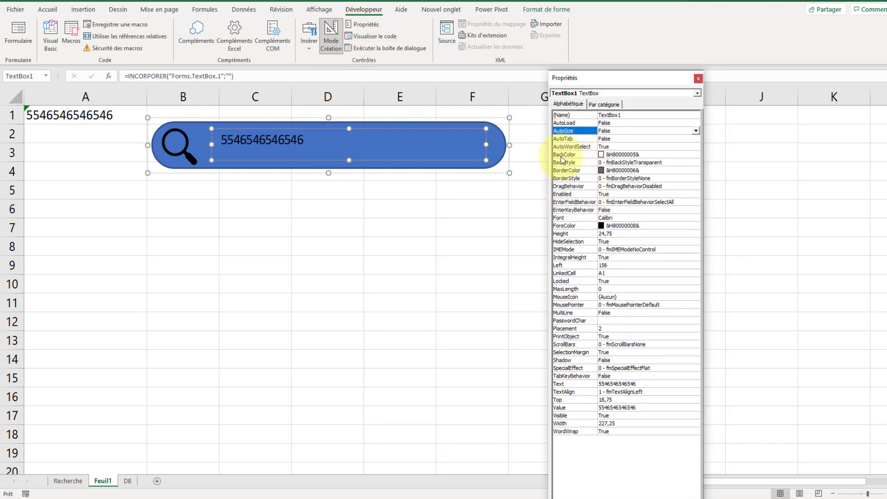
{"action": "left_click", "coordinate": [670, 154]}
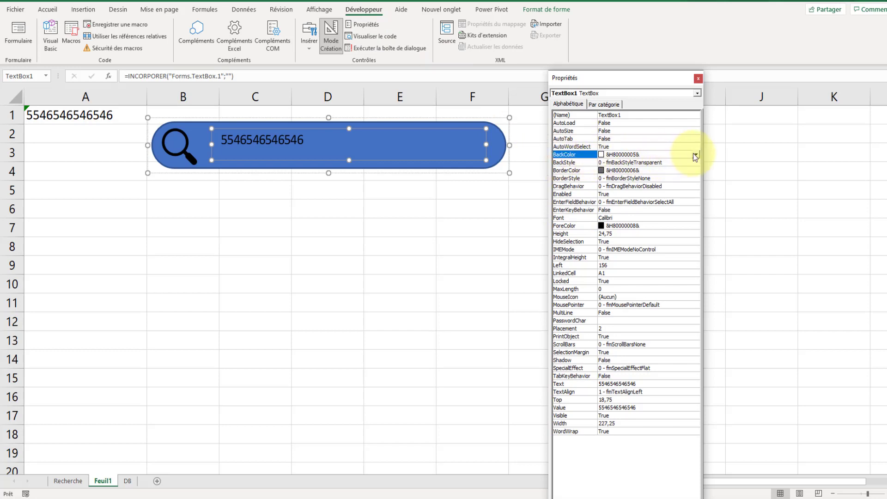
{"action": "left_click", "coordinate": [696, 155]}
{"action": "scroll", "coordinate": [670, 182], "scroll_direction": "down", "scroll_amount": 4}
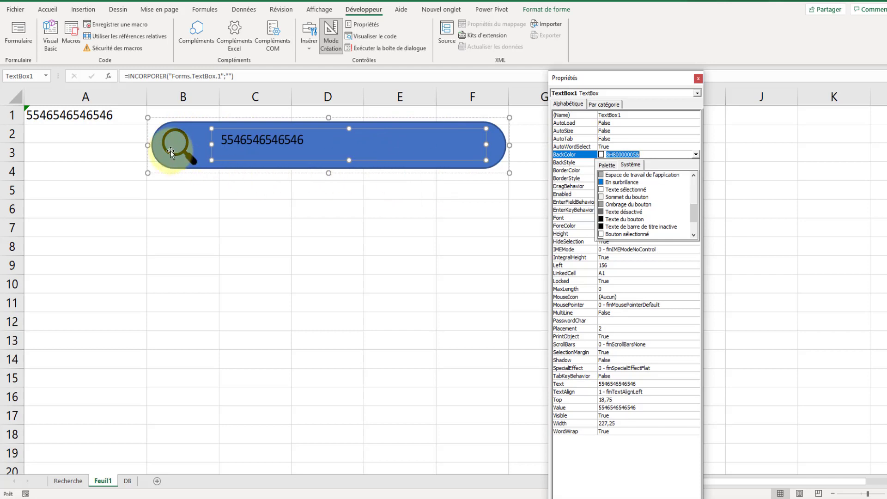
{"action": "left_click", "coordinate": [607, 165]}
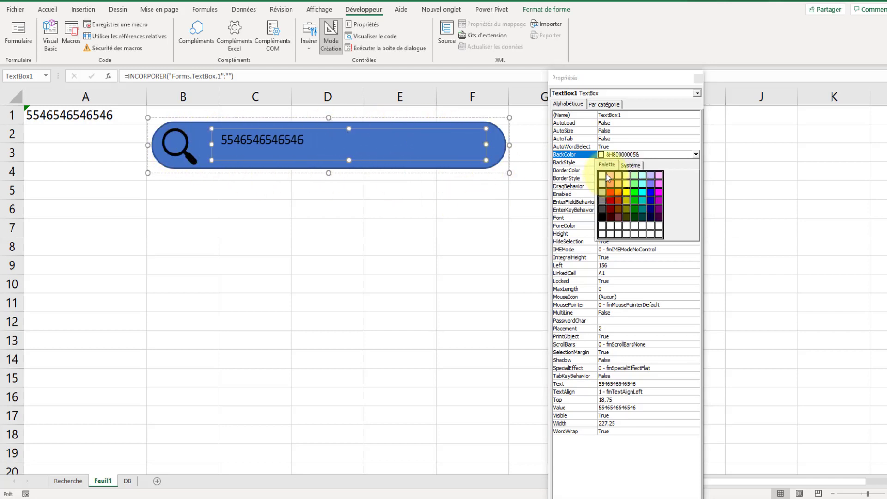
{"action": "left_click", "coordinate": [609, 176]}
{"action": "left_click", "coordinate": [696, 154]}
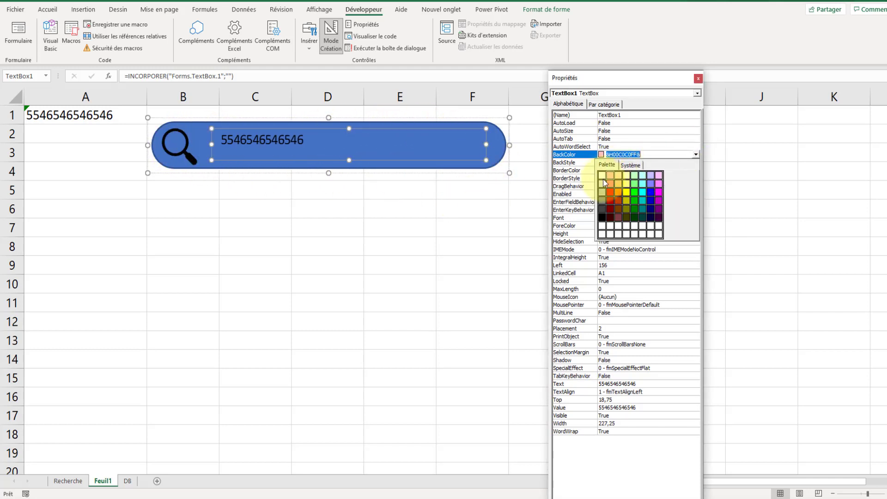
{"action": "left_click", "coordinate": [602, 176]}
Fill the search bar's rounded rectangle with white and give it a black outline
{"action": "left_click", "coordinate": [423, 168]}
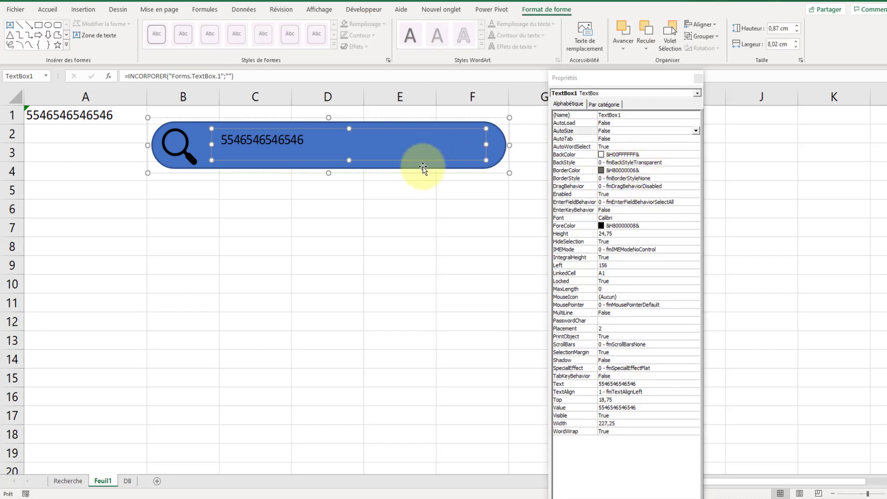
{"action": "left_click", "coordinate": [354, 23]}
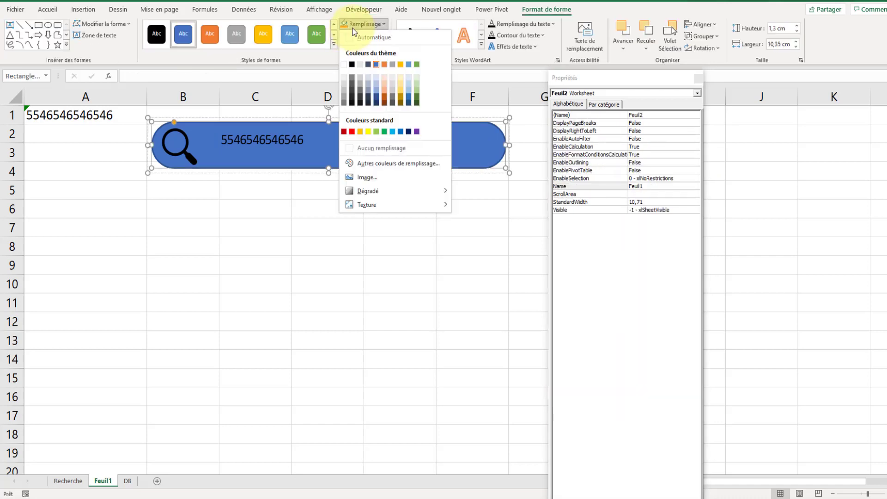
{"action": "left_click", "coordinate": [346, 64]}
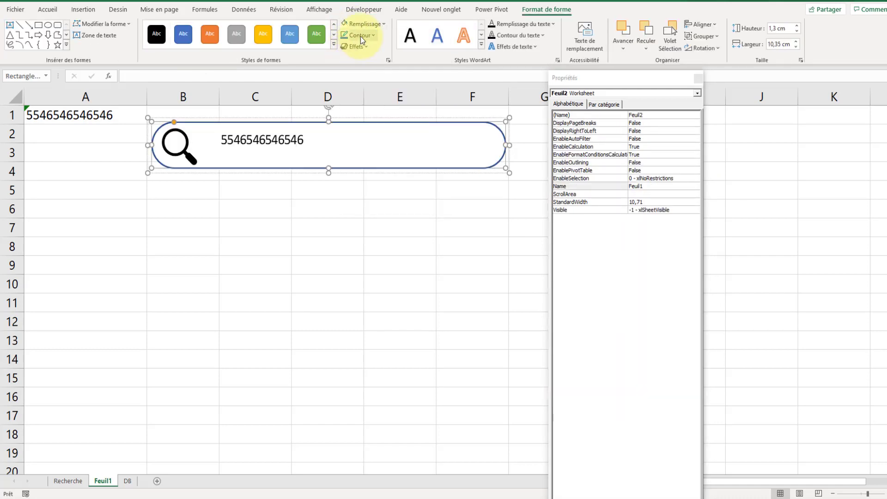
{"action": "left_click", "coordinate": [359, 35]}
{"action": "left_click", "coordinate": [354, 76]}
{"action": "left_click", "coordinate": [277, 250]}
{"action": "left_click", "coordinate": [400, 246]}
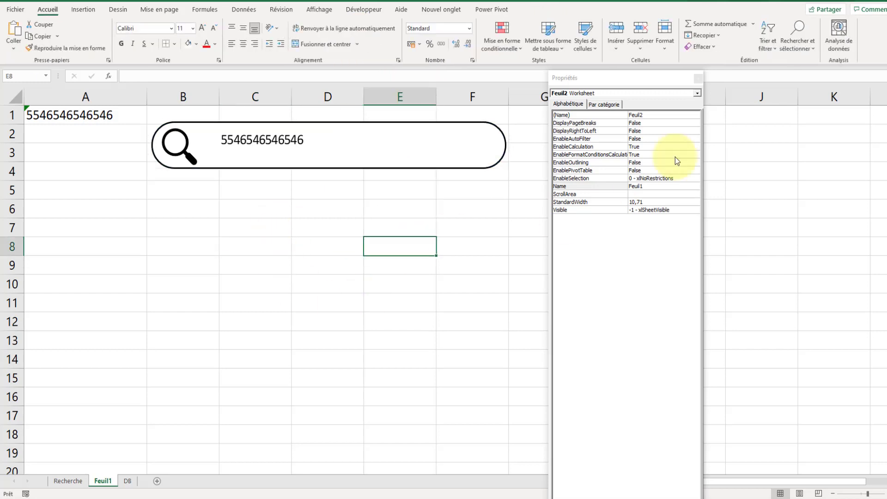
Leave design mode and close the properties window
{"action": "left_click", "coordinate": [307, 143]}
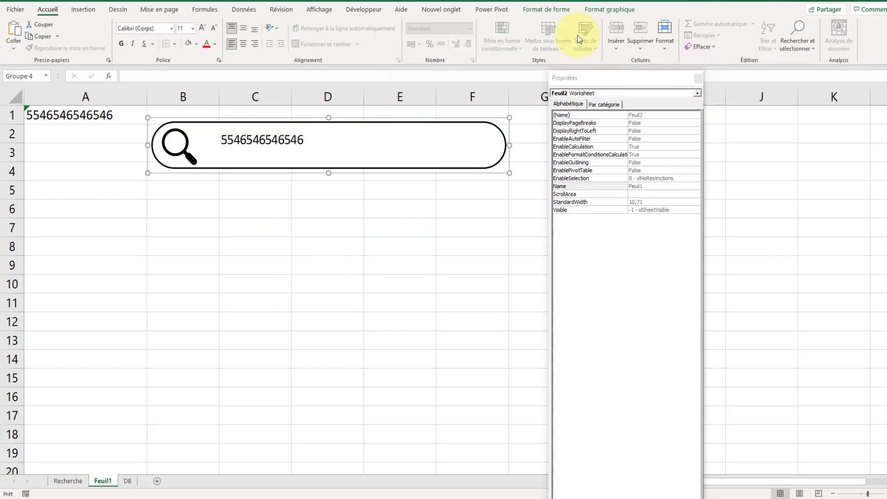
{"action": "left_click", "coordinate": [547, 10]}
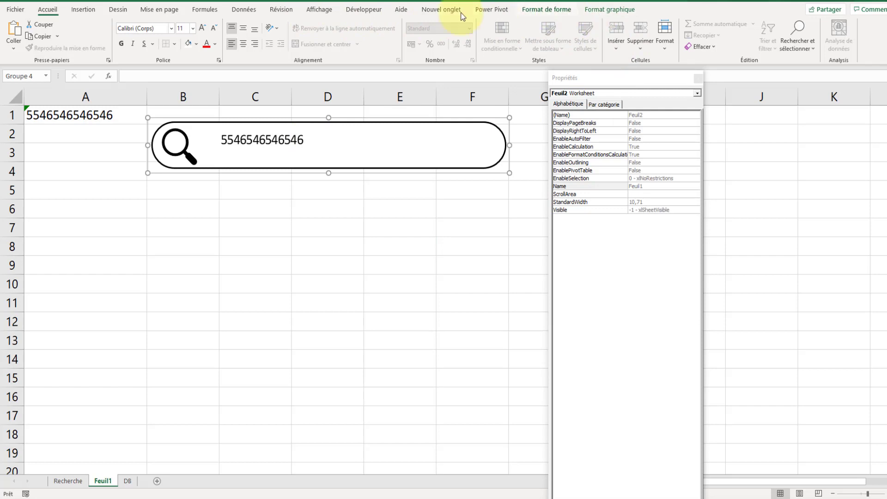
{"action": "left_click", "coordinate": [363, 10]}
{"action": "left_click", "coordinate": [336, 37]}
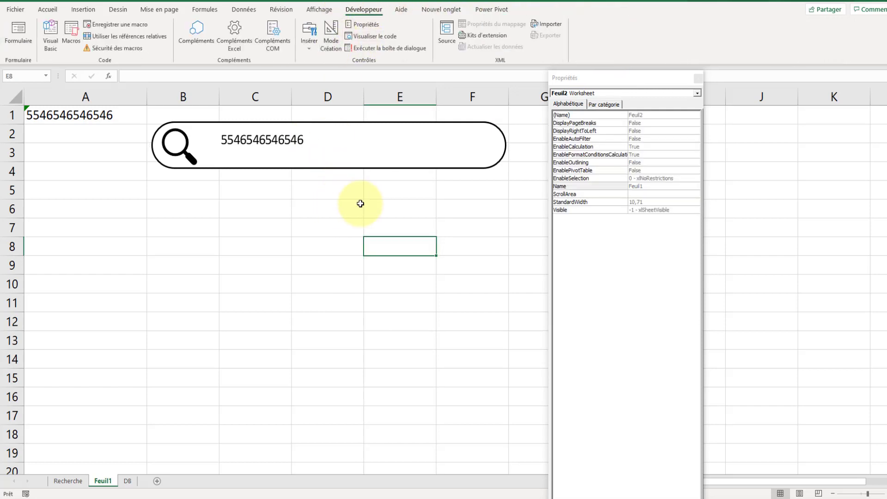
{"action": "left_click", "coordinate": [698, 80]}
{"action": "left_click", "coordinate": [431, 214]}
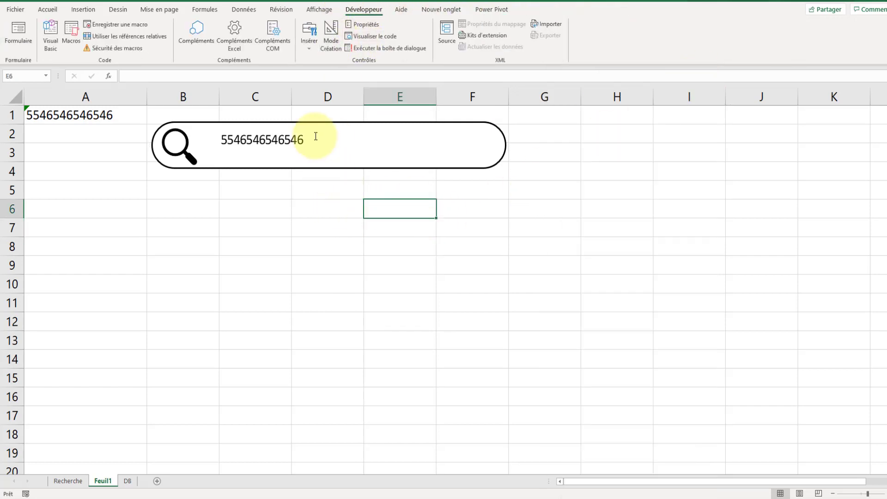
Clear the number from the search bar's text box and enter fdqfsfqsdf to test the link with cell A1
{"action": "left_click", "coordinate": [313, 136]}
{"action": "key", "text": "BackSpace"}
{"action": "key", "text": "BackSpace"}
{"action": "key", "text": "BackSpace"}
{"action": "key", "text": "BackSpace"}
{"action": "key", "text": "BackSpace"}
{"action": "key", "text": "BackSpace"}
{"action": "key", "text": "BackSpace"}
{"action": "key", "text": "BackSpace"}
{"action": "key", "text": "BackSpace"}
{"action": "key", "text": "BackSpace"}
{"action": "key", "text": "BackSpace"}
{"action": "key", "text": "BackSpace"}
{"action": "key", "text": "BackSpace"}
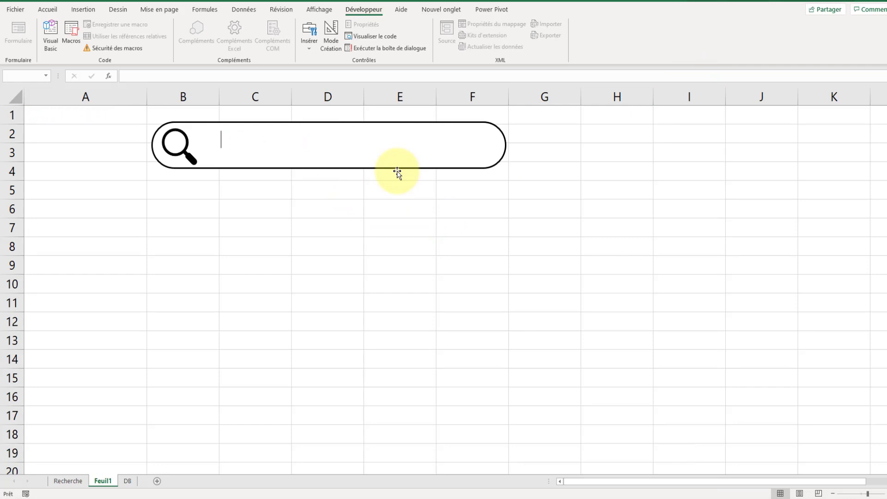
{"action": "type", "text": "fdqfsfqsdf"}
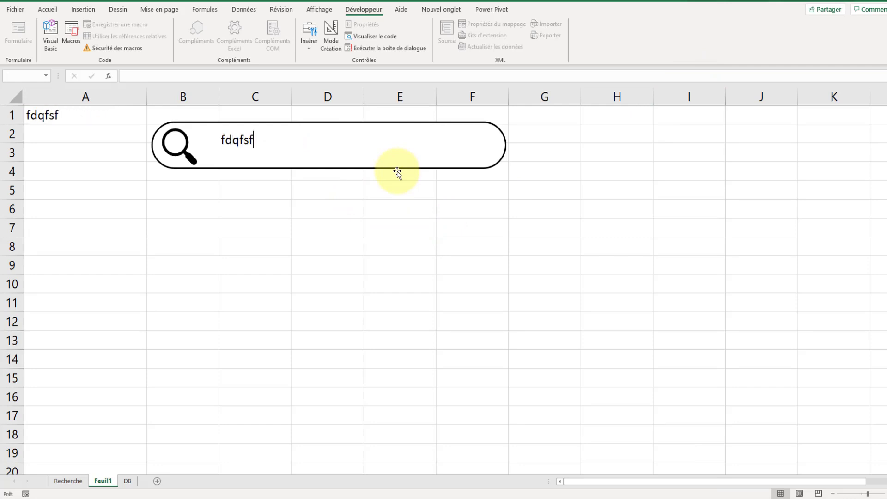